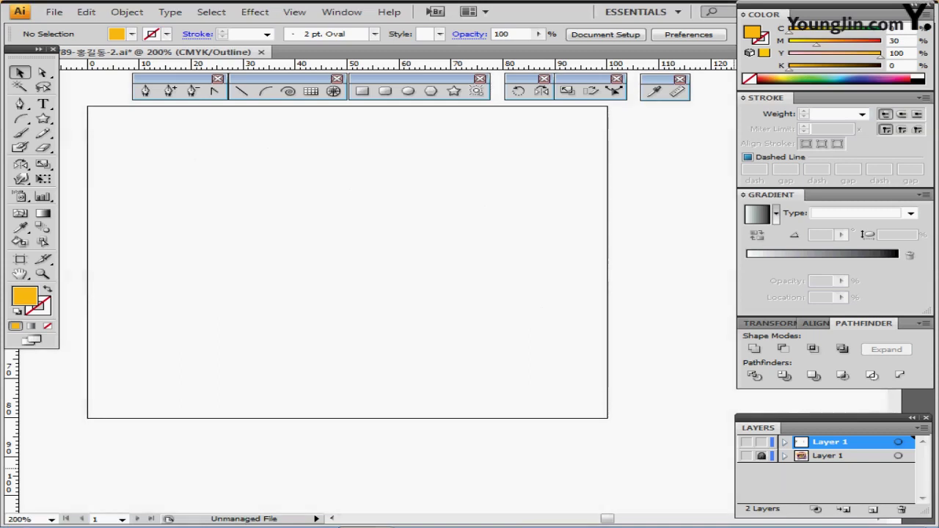
Step: Switch the artwork from outline to preview display and show the guides
{"action": "key", "text": "ctrl+y"}
{"action": "key", "text": "ctrl+semicolon"}
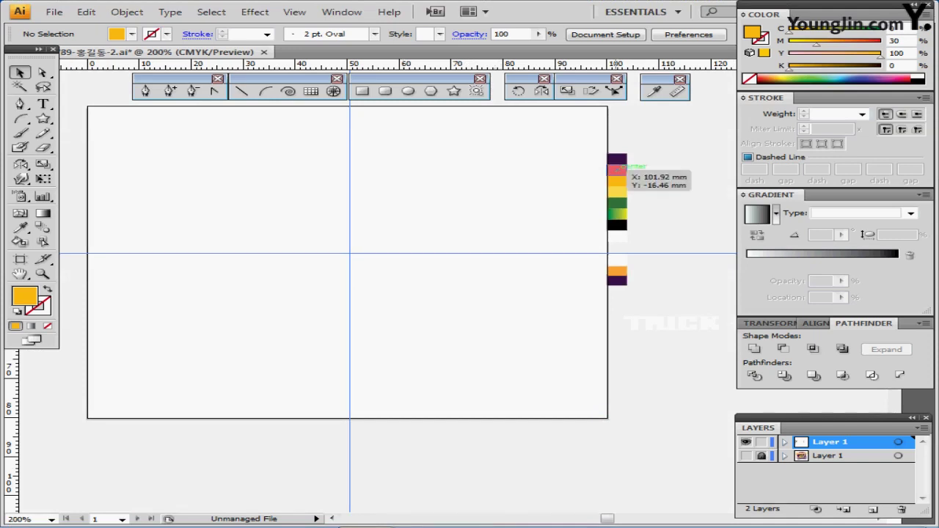
Step: Create a six-sided polygon with a 33 mm radius at the intersection of the guides, filled with the pink-red swatch colour
{"action": "left_click", "coordinate": [617, 170]}
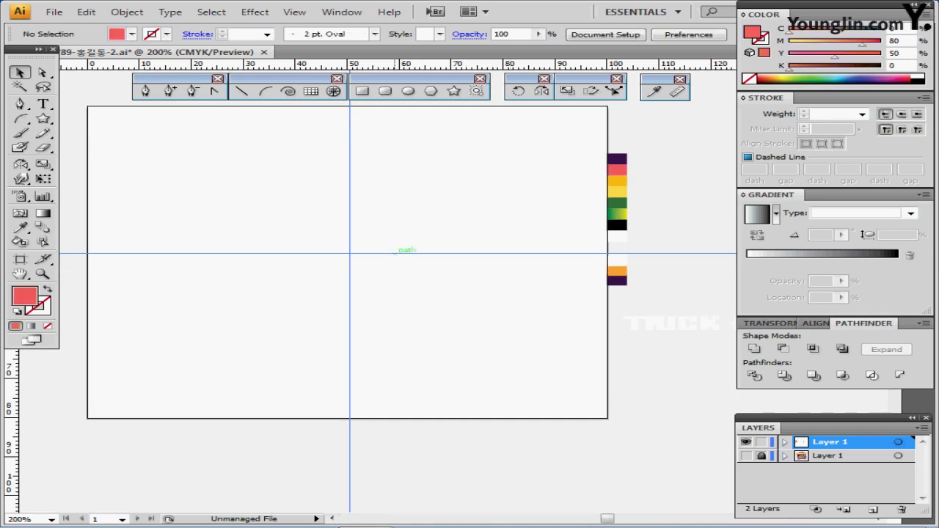
{"action": "left_click", "coordinate": [430, 91]}
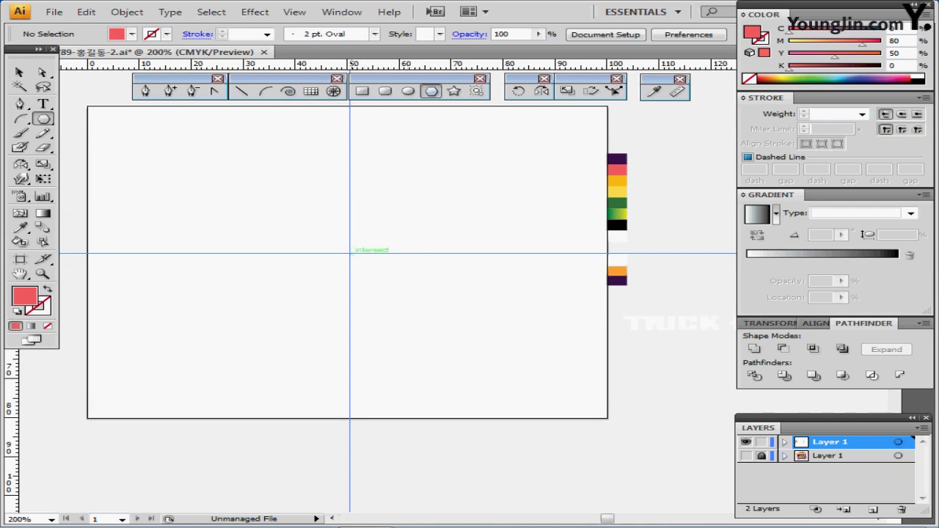
{"action": "left_click", "coordinate": [349, 253]}
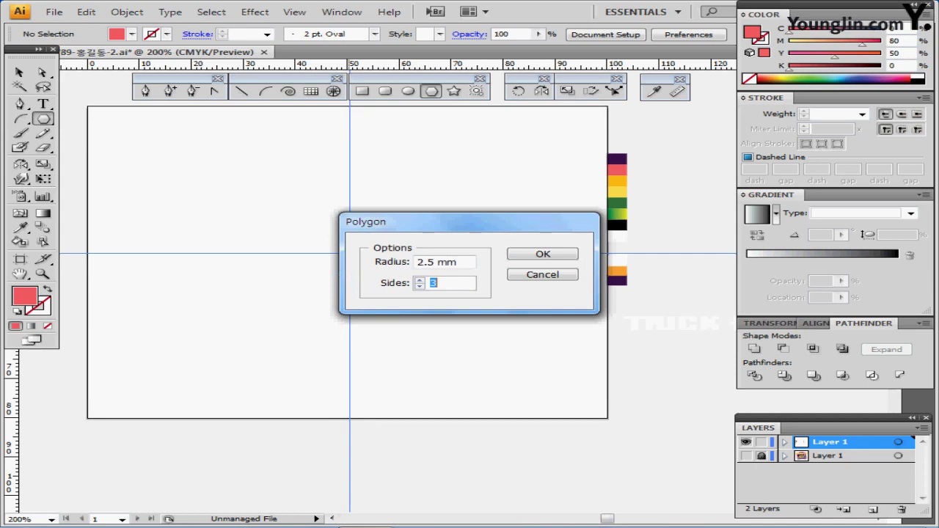
{"action": "key", "text": "Tab"}
{"action": "key", "text": "shift+Tab"}
{"action": "key", "text": "shift+Tab"}
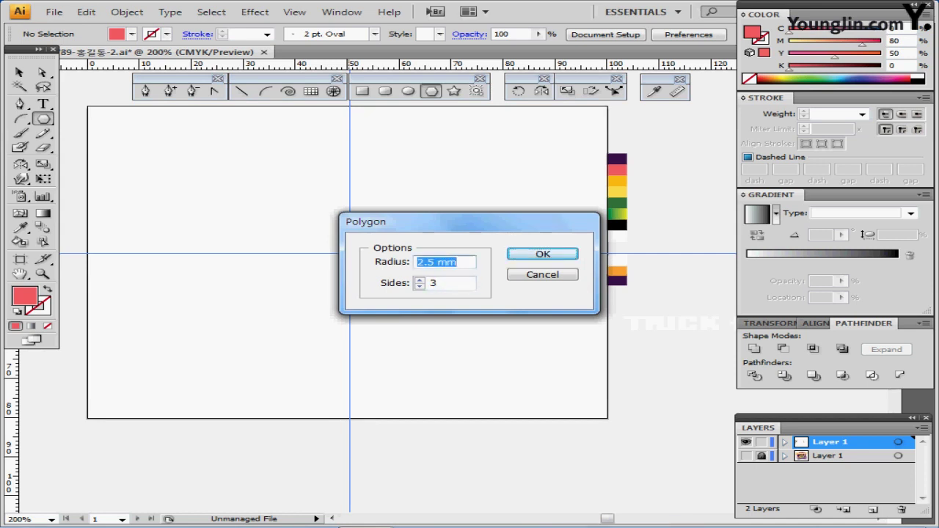
{"action": "type", "text": "33"}
{"action": "key", "text": "Tab"}
{"action": "type", "text": "6"}
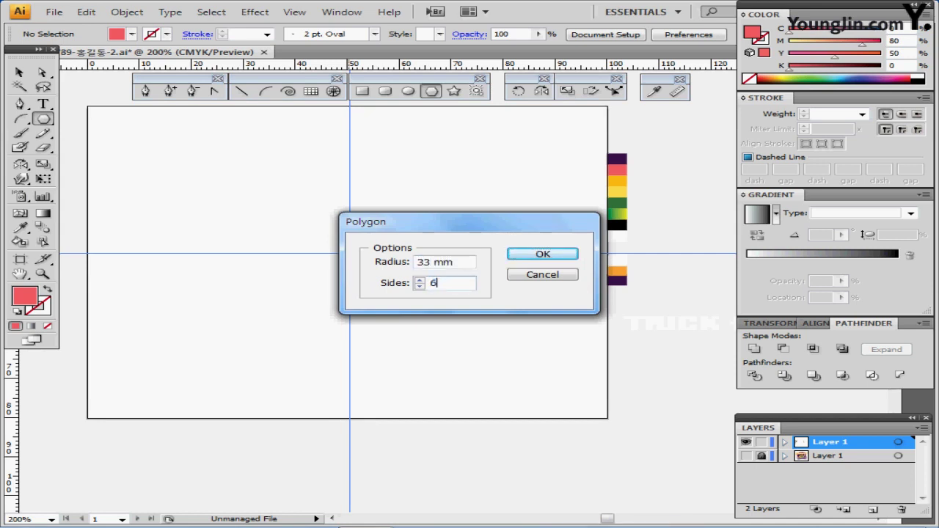
{"action": "key", "text": "Return"}
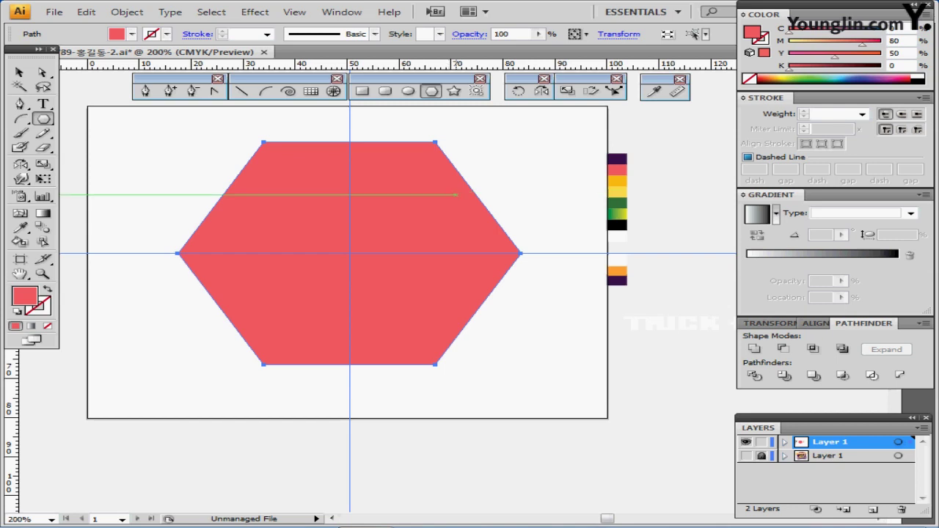
Step: Round the hexagon's corners with a 5 mm radius using the Round Corners effect and expand its appearance
{"action": "left_click", "coordinate": [255, 12]}
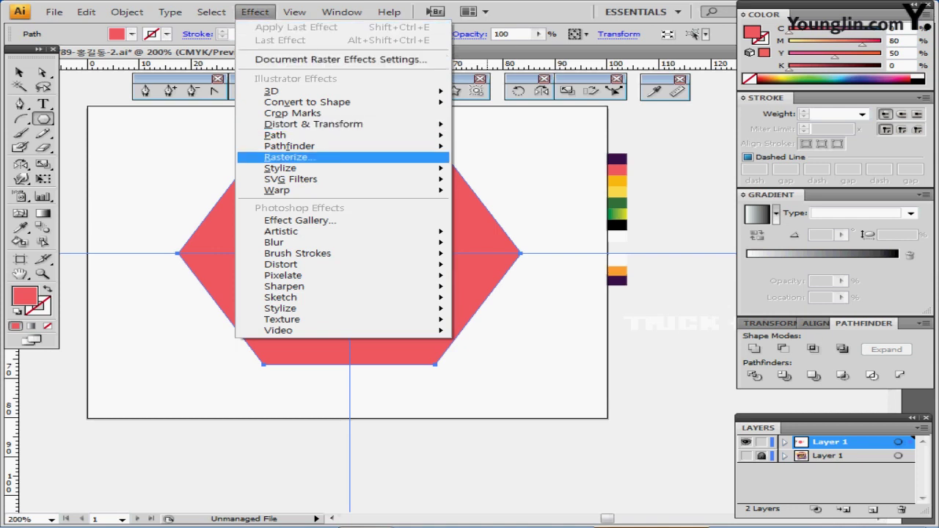
{"action": "mouse_move", "coordinate": [280, 168]}
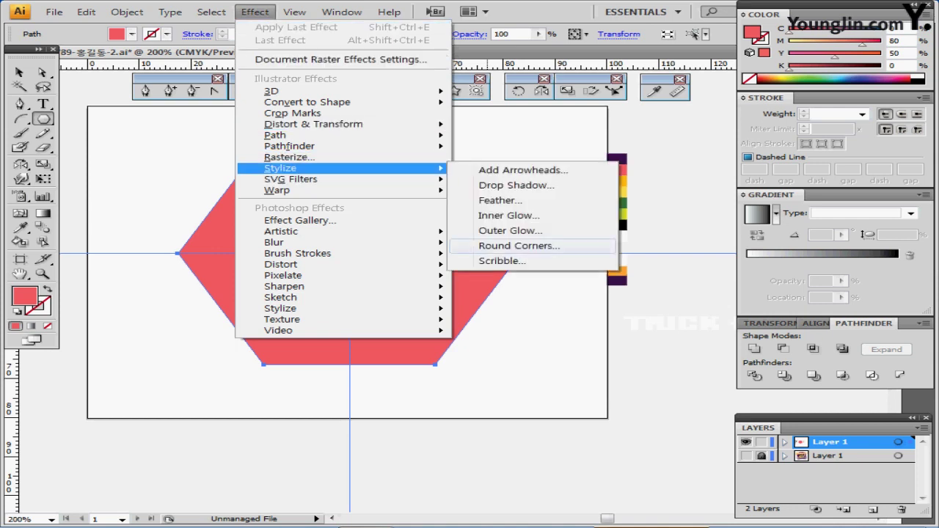
{"action": "left_click", "coordinate": [518, 246]}
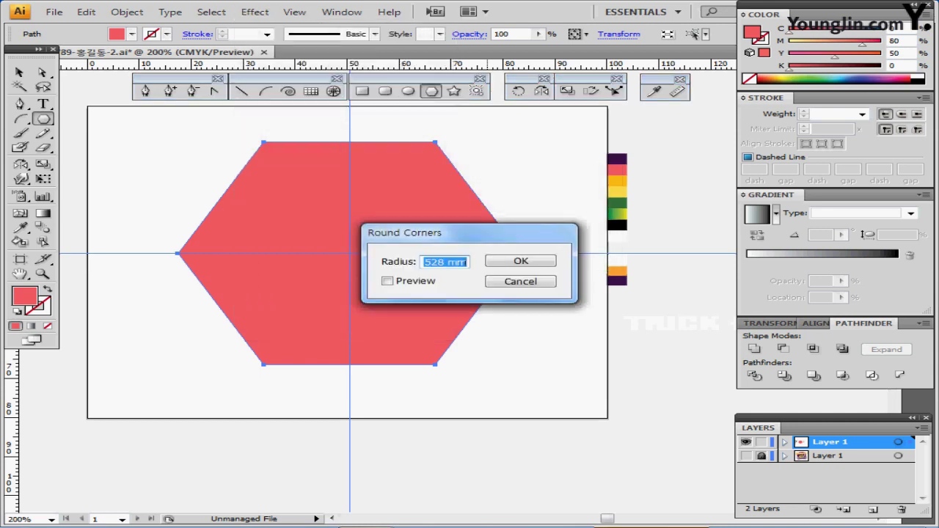
{"action": "type", "text": "5"}
{"action": "left_click", "coordinate": [388, 281]}
{"action": "left_click", "coordinate": [387, 281]}
{"action": "left_click", "coordinate": [387, 281]}
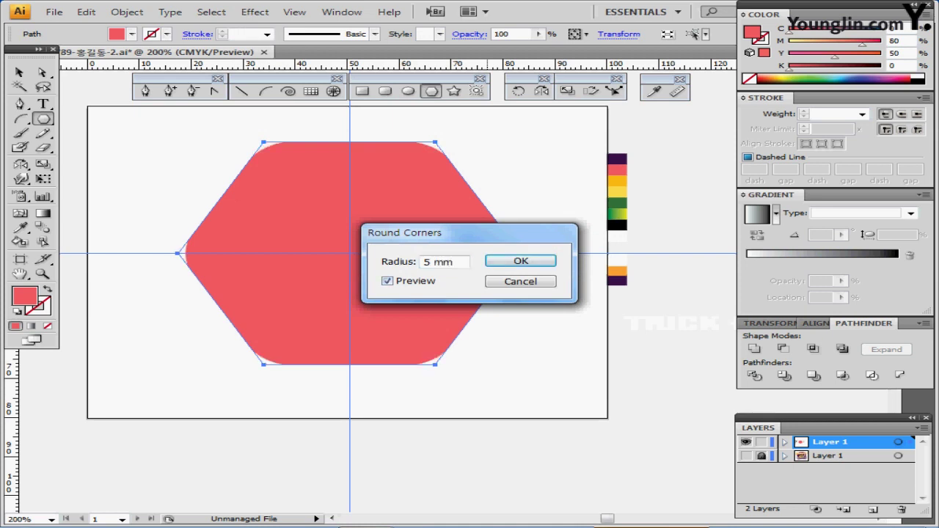
{"action": "left_click_drag", "start_coordinate": [441, 233], "coordinate": [510, 216]}
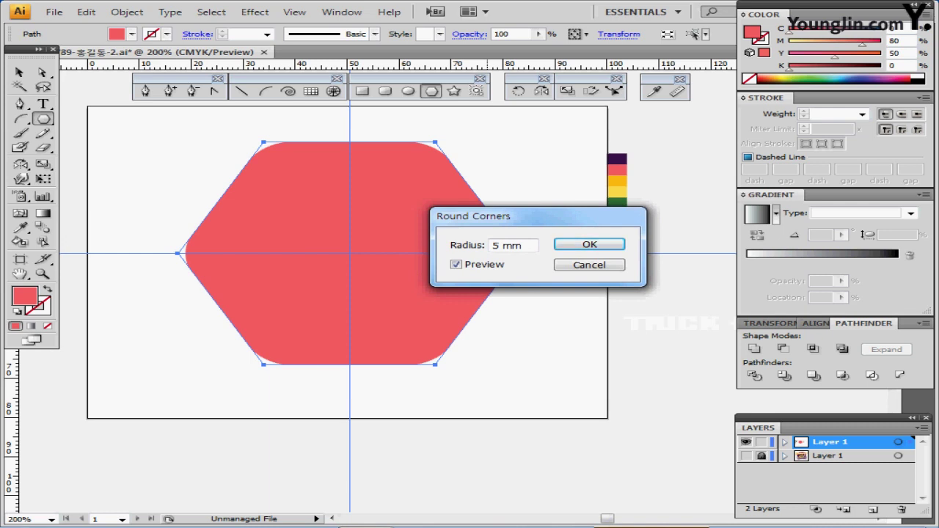
{"action": "key", "text": "Return"}
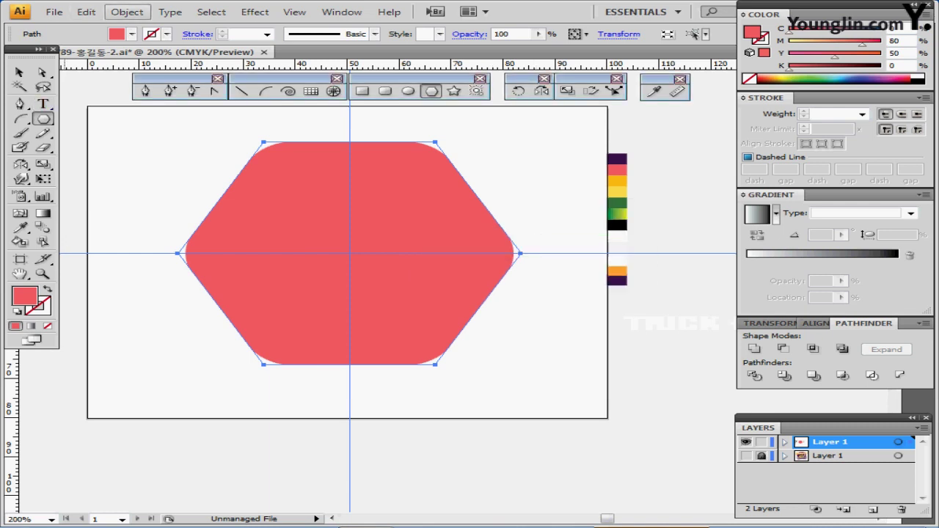
{"action": "left_click", "coordinate": [127, 11]}
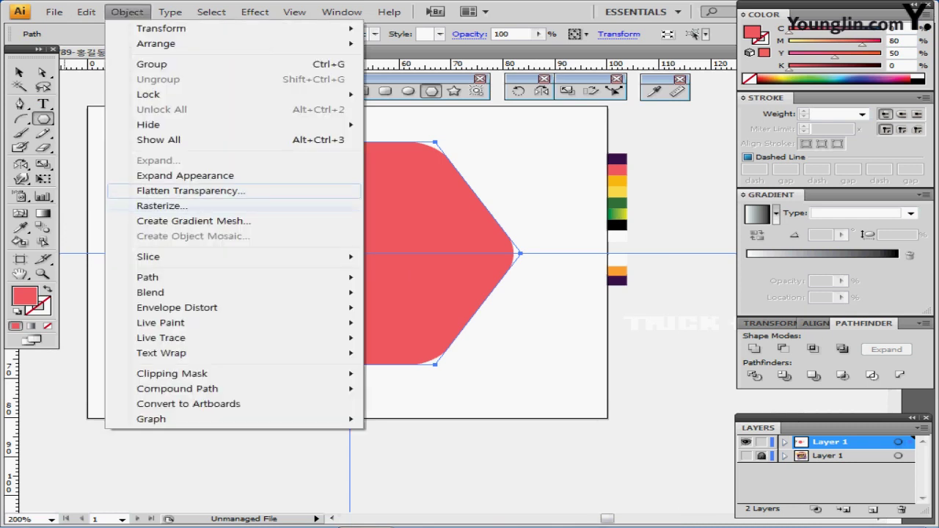
{"action": "left_click", "coordinate": [213, 176]}
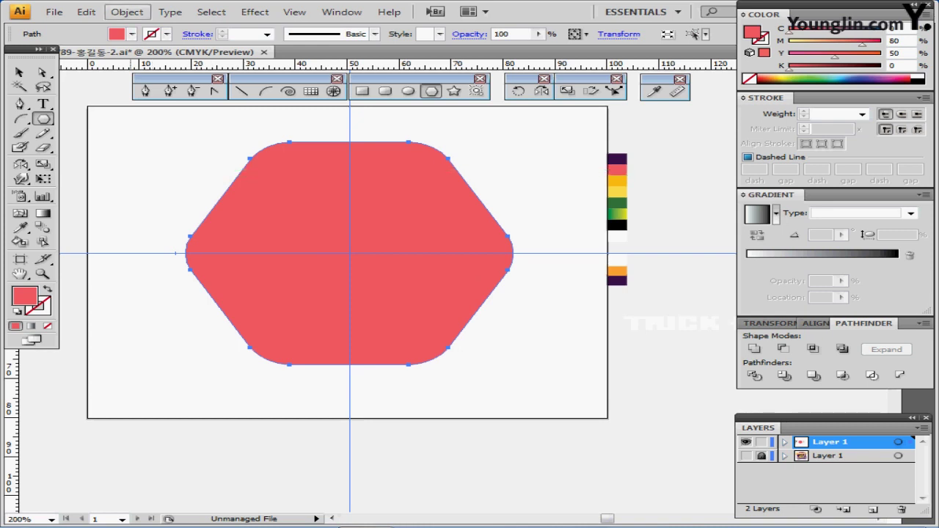
Step: Create an inner copy of the rounded hexagon with Offset Path at -2 mm
{"action": "left_click", "coordinate": [127, 12]}
{"action": "mouse_move", "coordinate": [220, 277]}
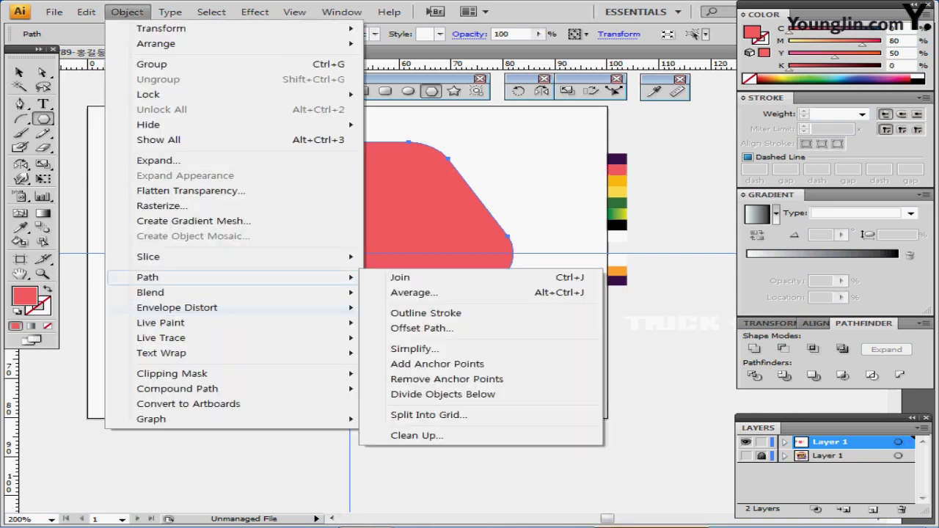
{"action": "left_click", "coordinate": [411, 328]}
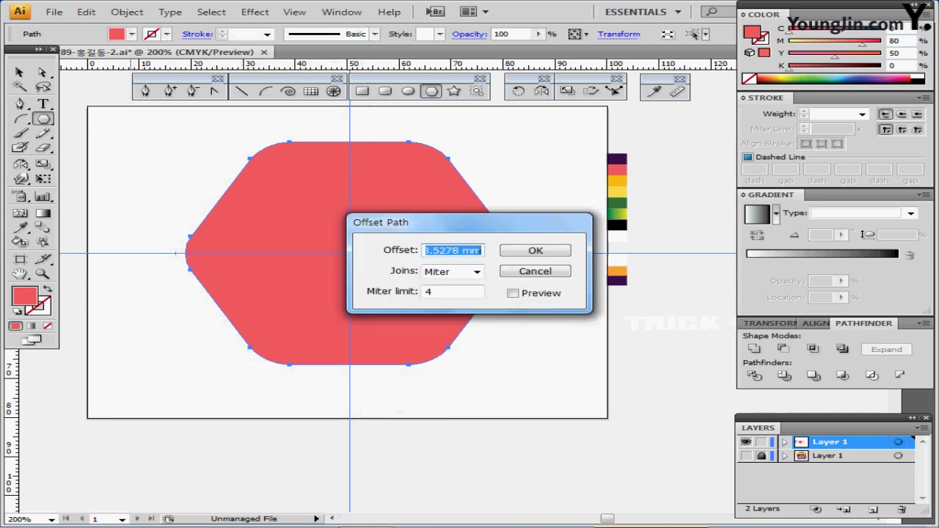
{"action": "key", "text": "BackSpace"}
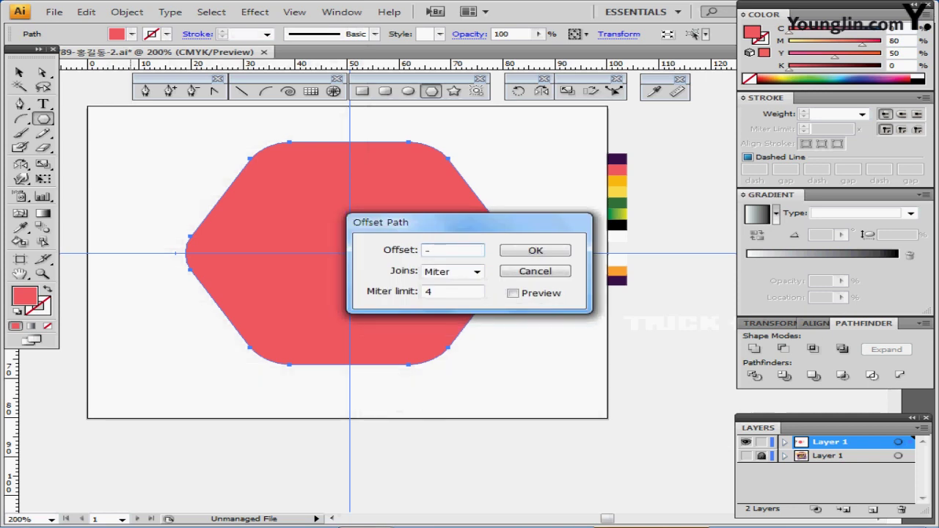
{"action": "type", "text": "-2"}
{"action": "key", "text": "Return"}
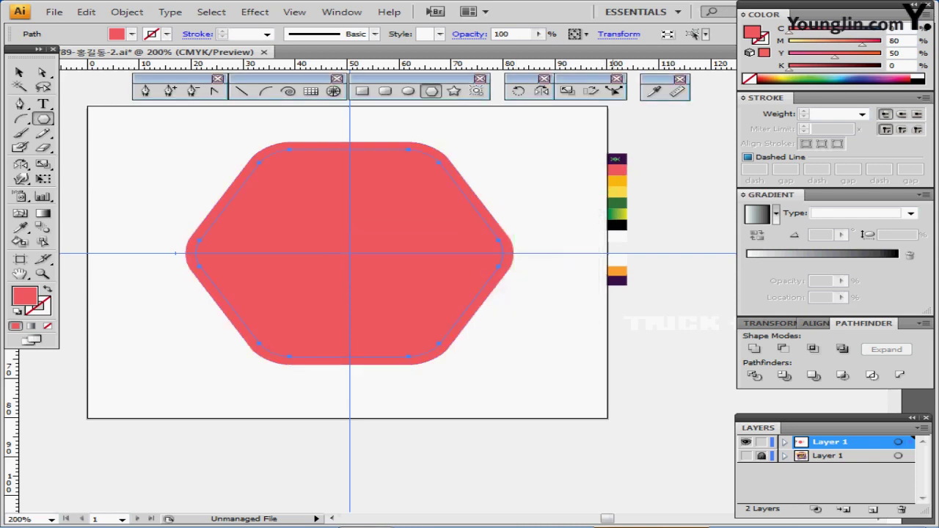
Step: Fill the inner hexagon with the dark purple sampled from the colour swatches and deselect it
{"action": "key", "text": "i"}
{"action": "left_click", "coordinate": [616, 159]}
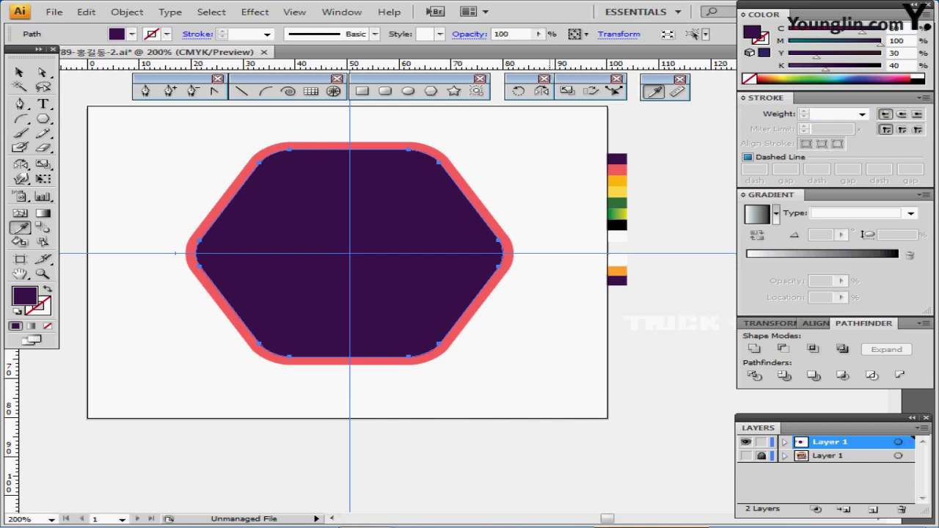
{"action": "key", "text": "ctrl"}
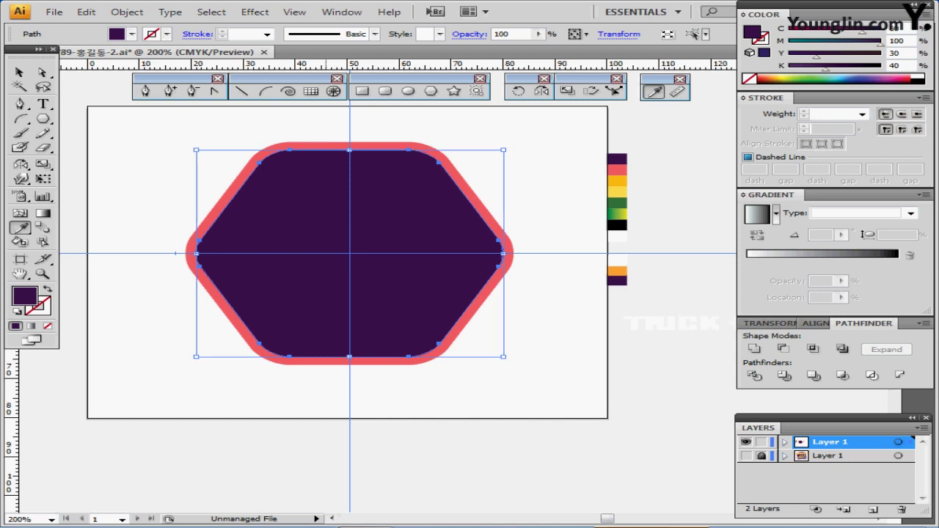
{"action": "key", "text": "ctrl+shift+a"}
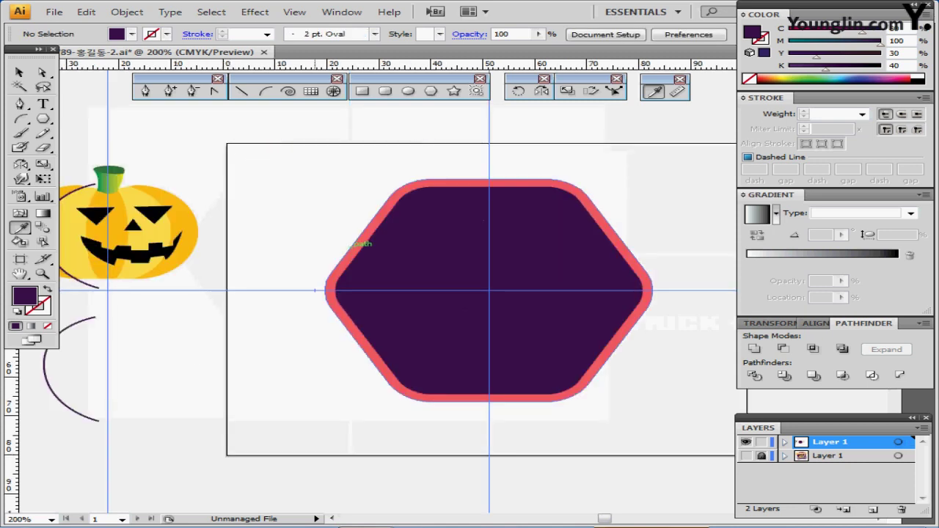
Step: Isolate the finished pumpkin's outer segment to take over its orange fill colour, and exit isolation mode
{"action": "left_click_drag", "start_coordinate": [349, 248], "coordinate": [525, 199]}
{"action": "left_click", "coordinate": [373, 241], "text": "ctrl"}
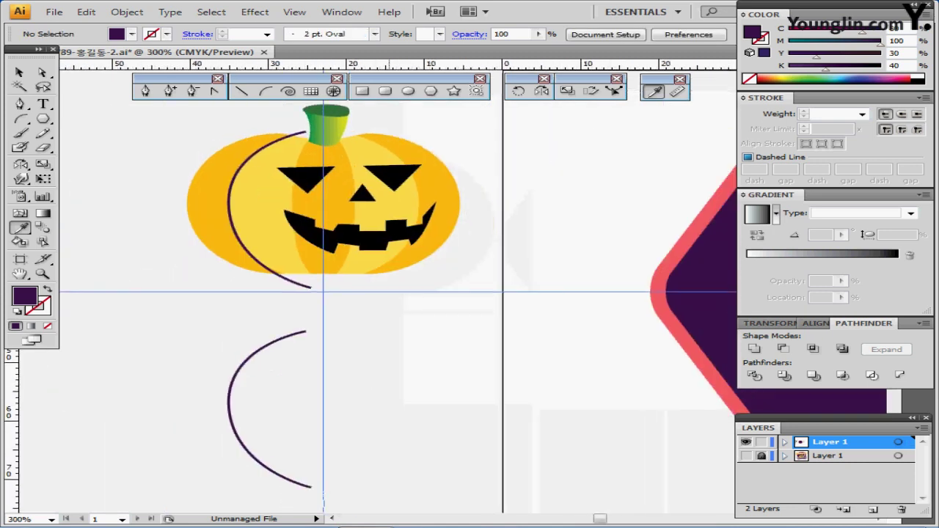
{"action": "left_click_drag", "start_coordinate": [389, 241], "coordinate": [372, 226]}
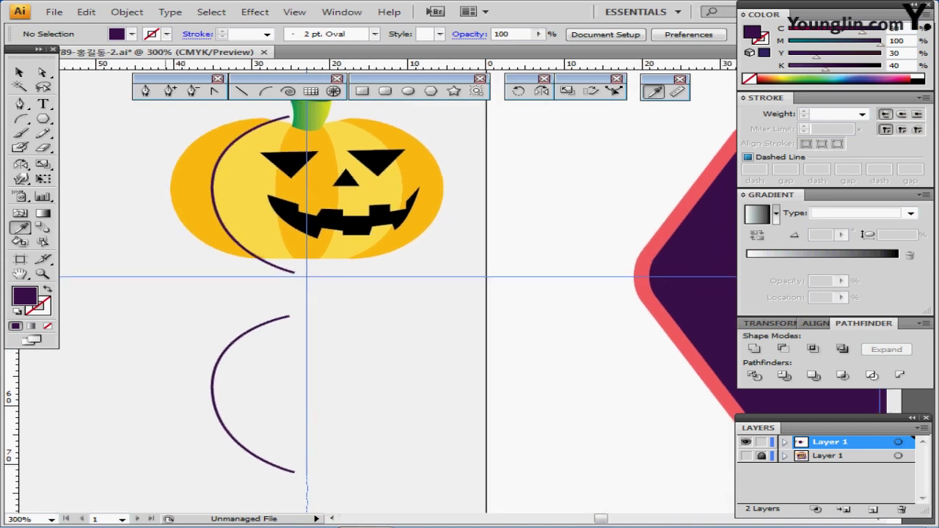
{"action": "left_click", "coordinate": [193, 183], "text": "ctrl"}
{"action": "double_click", "coordinate": [199, 163], "text": "ctrl"}
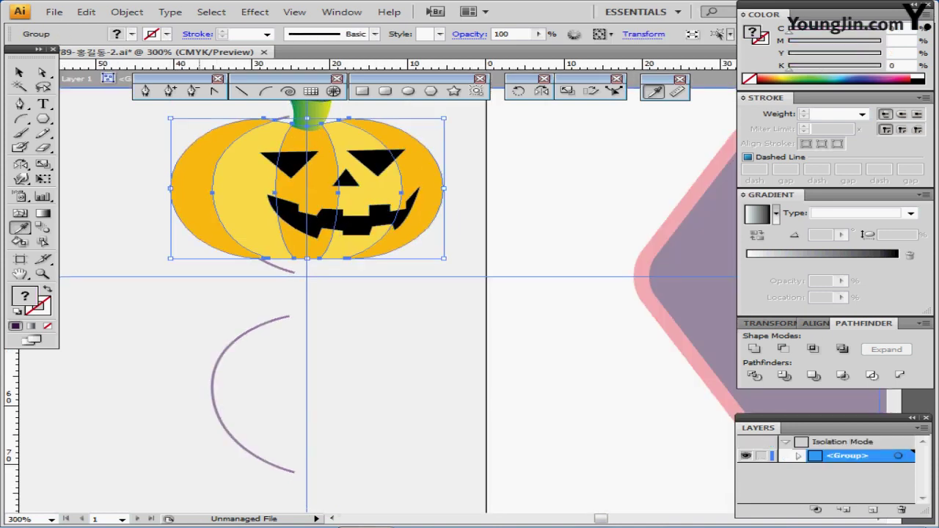
{"action": "double_click", "coordinate": [199, 163], "text": "ctrl"}
{"action": "double_click", "coordinate": [193, 176], "text": "ctrl"}
{"action": "double_click", "coordinate": [158, 282], "text": "ctrl"}
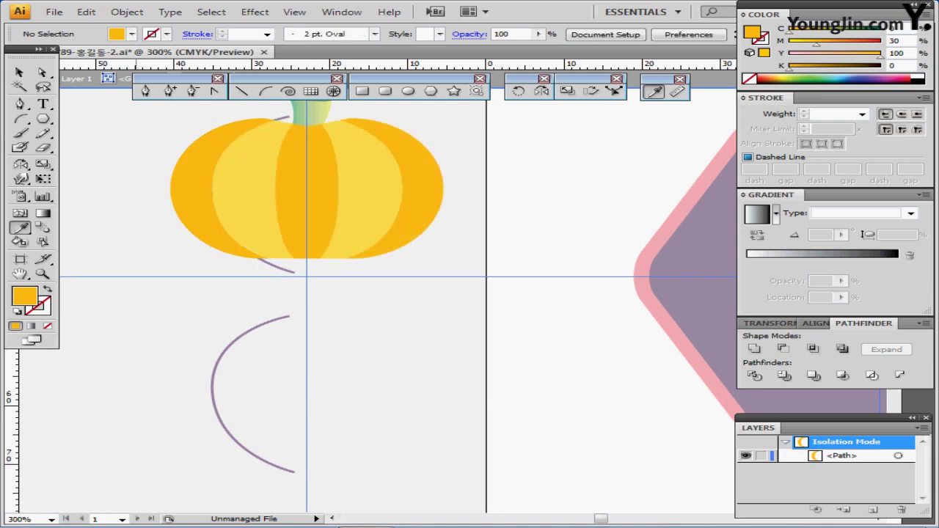
{"action": "key", "text": "Escape"}
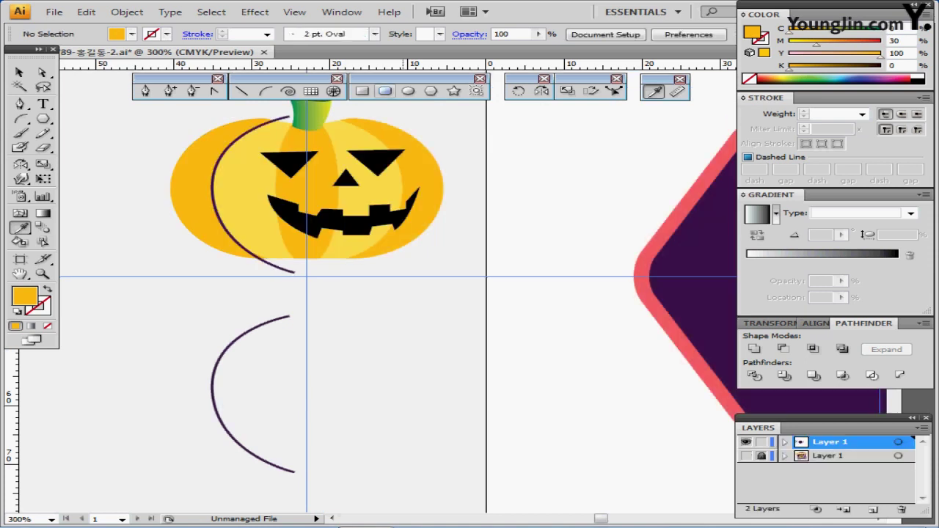
Step: Create an orange rounded rectangle 35 mm wide and 24 mm high with a 15 mm corner radius, centred on the vertical guide below the pumpkin
{"action": "left_click", "coordinate": [385, 91]}
{"action": "left_click_drag", "start_coordinate": [392, 308], "coordinate": [386, 254]}
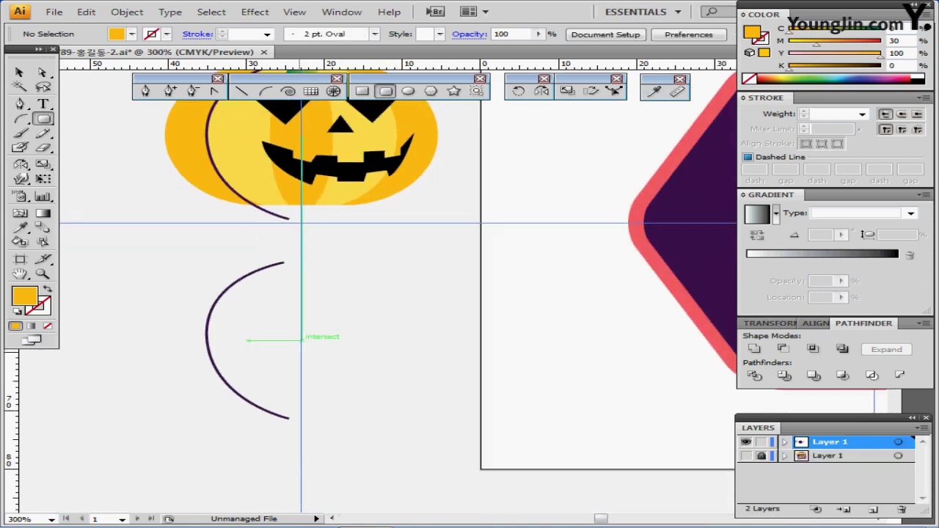
{"action": "left_click", "coordinate": [301, 340]}
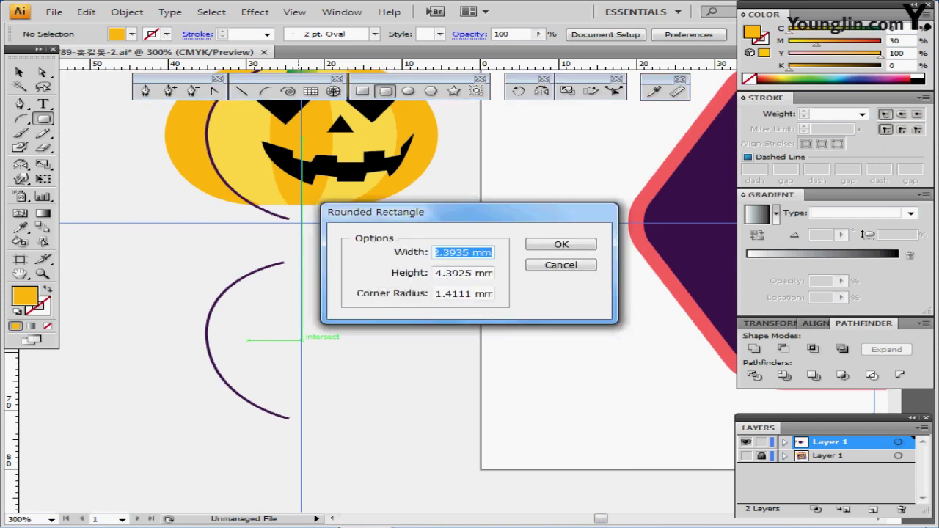
{"action": "key", "text": "Tab"}
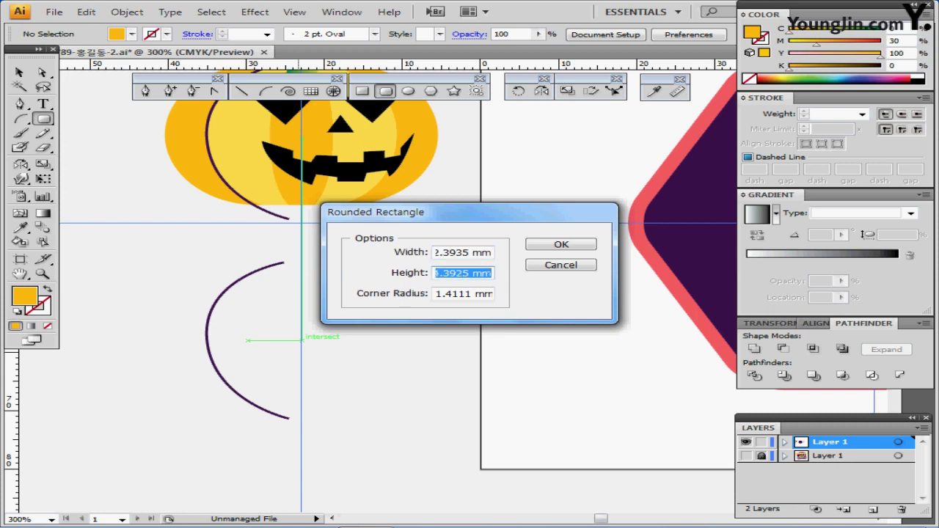
{"action": "key", "text": "shift+Tab"}
{"action": "type", "text": "35"}
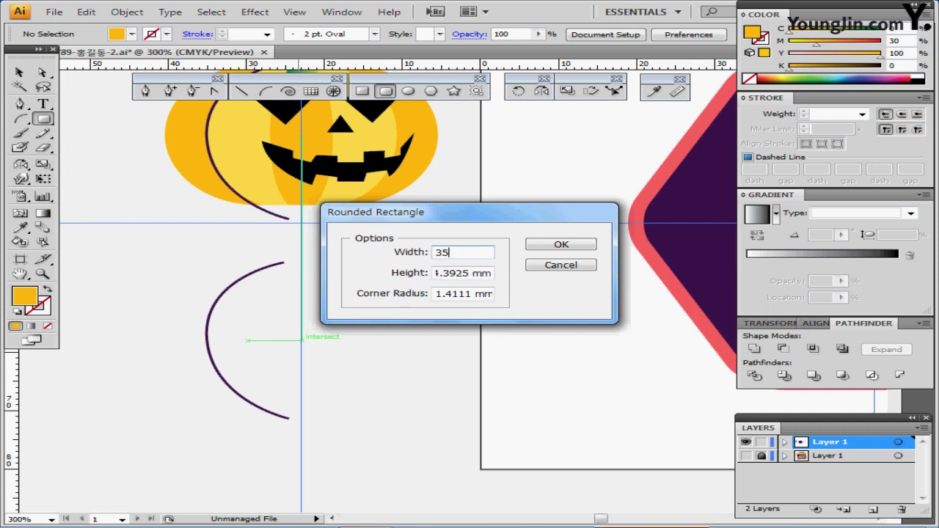
{"action": "key", "text": "Tab"}
{"action": "type", "text": "24"}
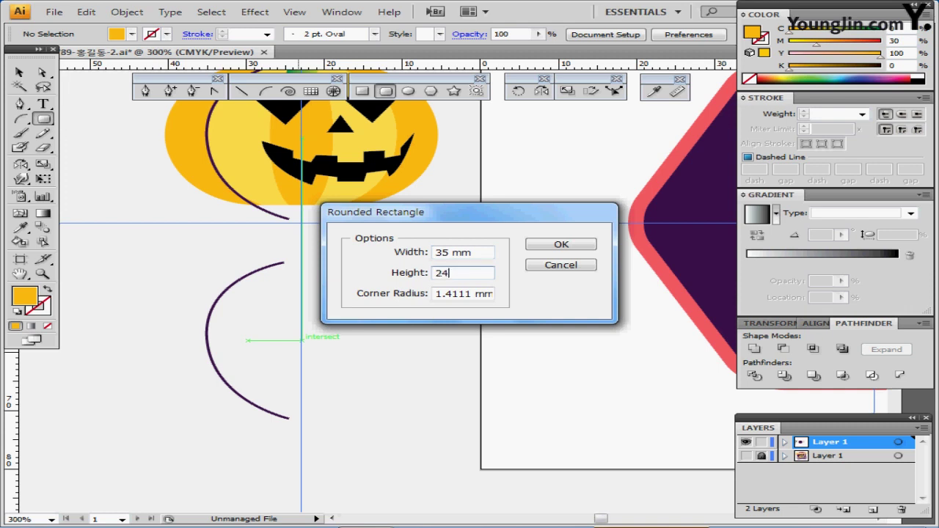
{"action": "key", "text": "Tab"}
{"action": "type", "text": "15"}
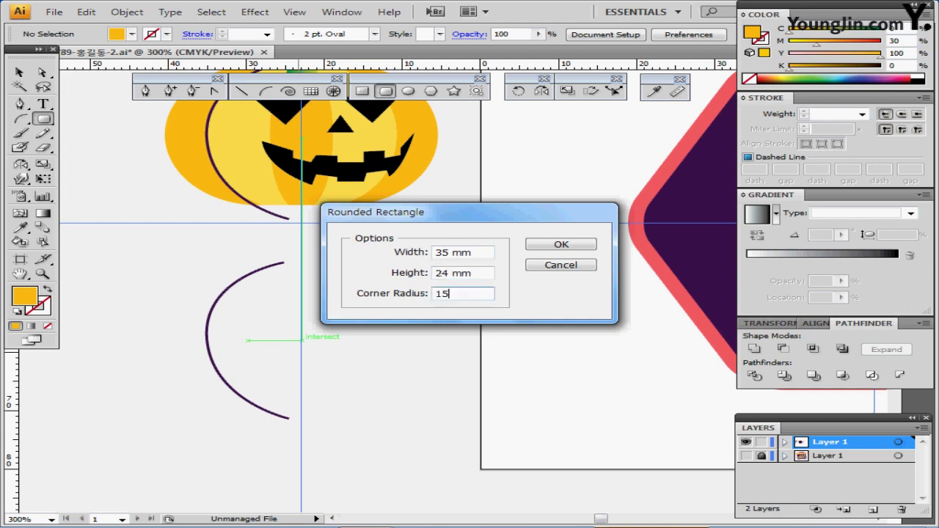
{"action": "key", "text": "Return"}
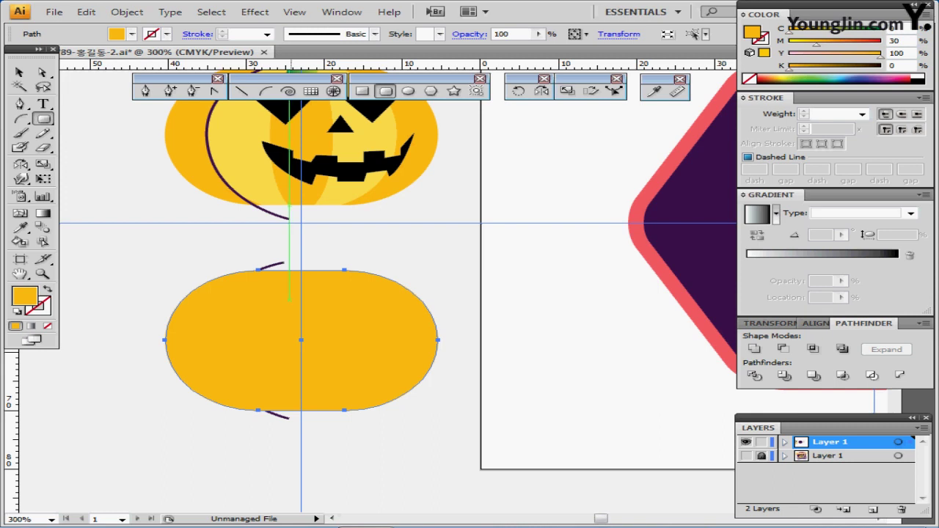
Step: Add an anchor point where the orange shape's top edge crosses the vertical guide and nudge it down about 1.2 mm to form a notch
{"action": "key", "text": "y"}
{"action": "key", "text": "p"}
{"action": "key", "text": "plus"}
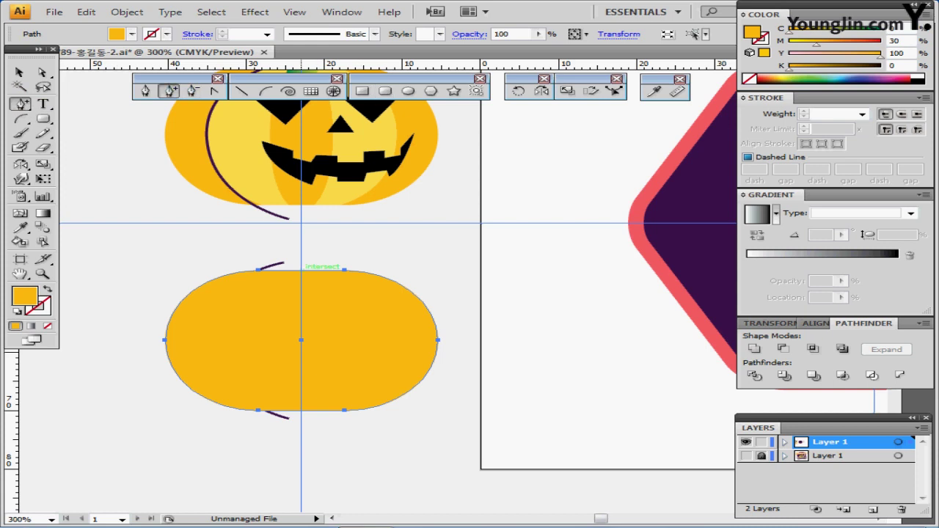
{"action": "left_click", "coordinate": [301, 271]}
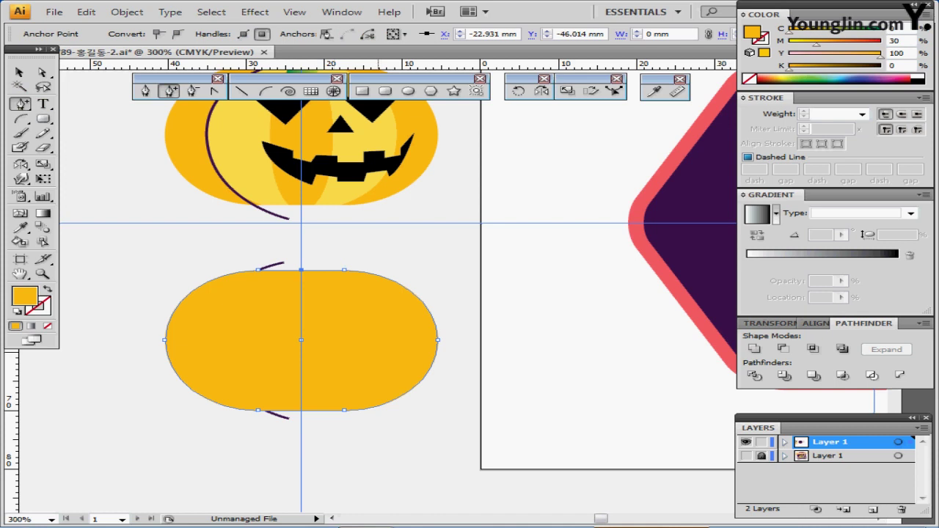
{"action": "key", "text": "Down"}
{"action": "key", "text": "Down"}
{"action": "key", "text": "Down"}
{"action": "key", "text": "Down"}
{"action": "key", "text": "Down"}
{"action": "key", "text": "Down"}
{"action": "key", "text": "Down"}
{"action": "key", "text": "Down"}
{"action": "key", "text": "Down"}
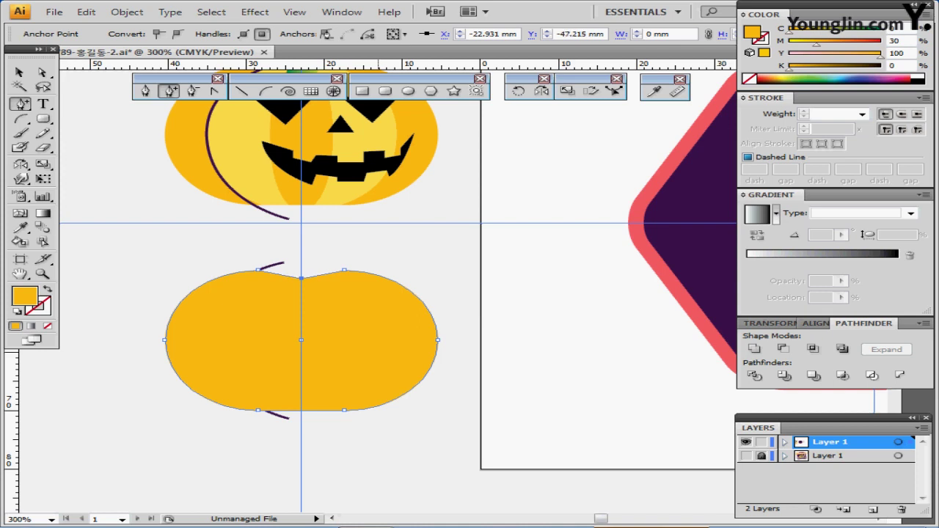
{"action": "key", "text": "Down"}
{"action": "key", "text": "Down"}
{"action": "key", "text": "Down"}
{"action": "key", "text": "Down"}
Step: Bring the dark purple curve behind the new orange pumpkin shape to the front
{"action": "left_click", "coordinate": [20, 73]}
{"action": "left_click", "coordinate": [246, 244]}
{"action": "left_click", "coordinate": [285, 263]}
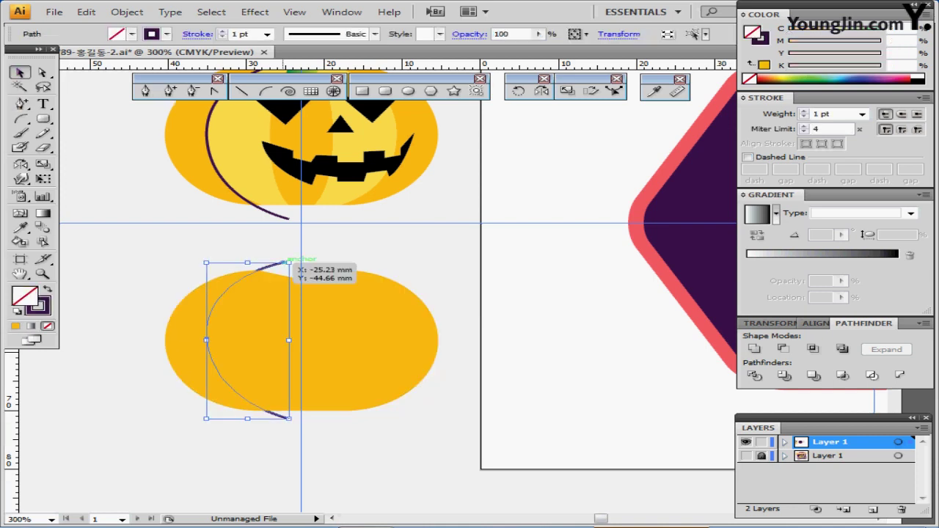
{"action": "key", "text": "ctrl+shift+]"}
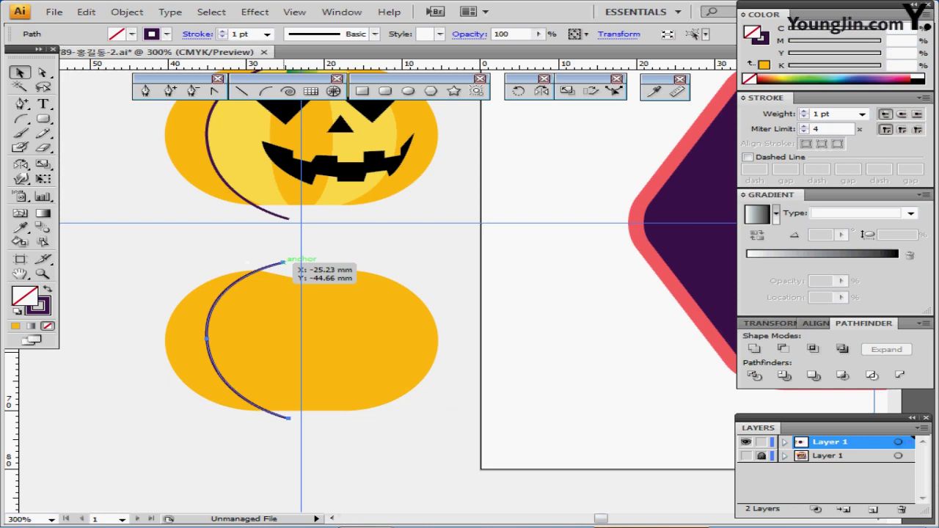
Step: Reflect a copy of the purple curve across the vertical guide, using the vertical axis, onto the other side of the new pumpkin
{"action": "left_click", "coordinate": [287, 263]}
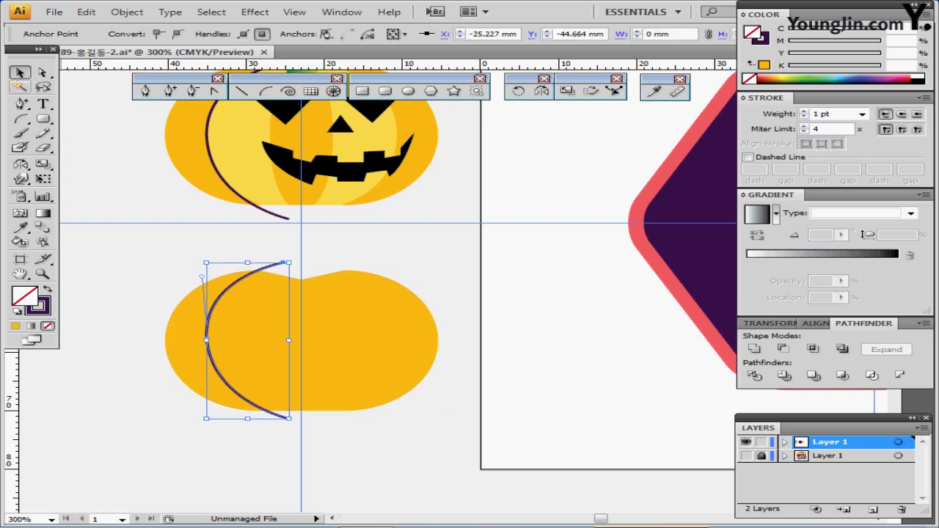
{"action": "left_click", "coordinate": [146, 91]}
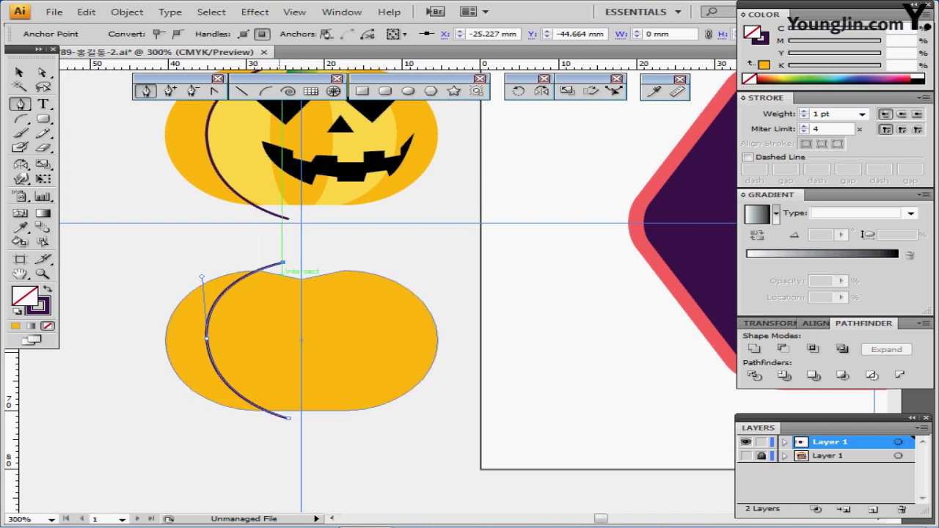
{"action": "key", "text": "ctrl+shift+a"}
{"action": "left_click", "coordinate": [284, 262], "text": "ctrl"}
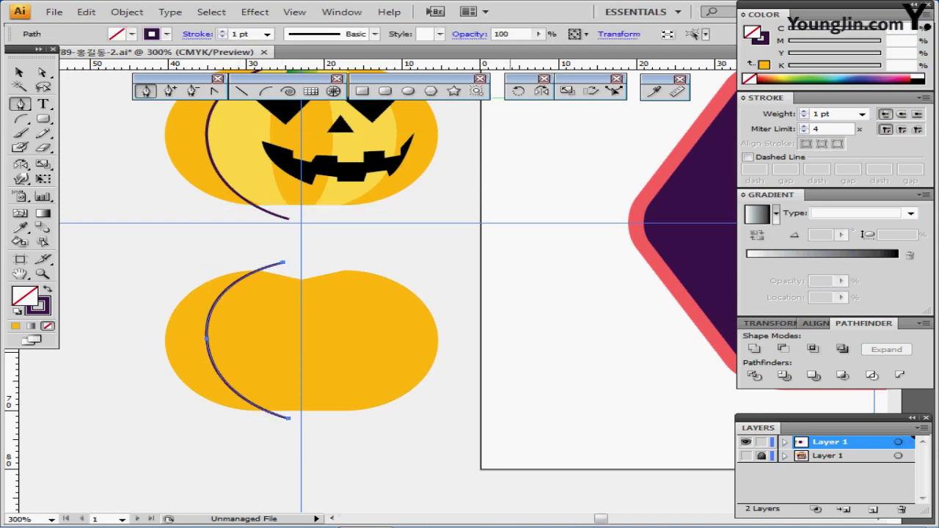
{"action": "key", "text": "o"}
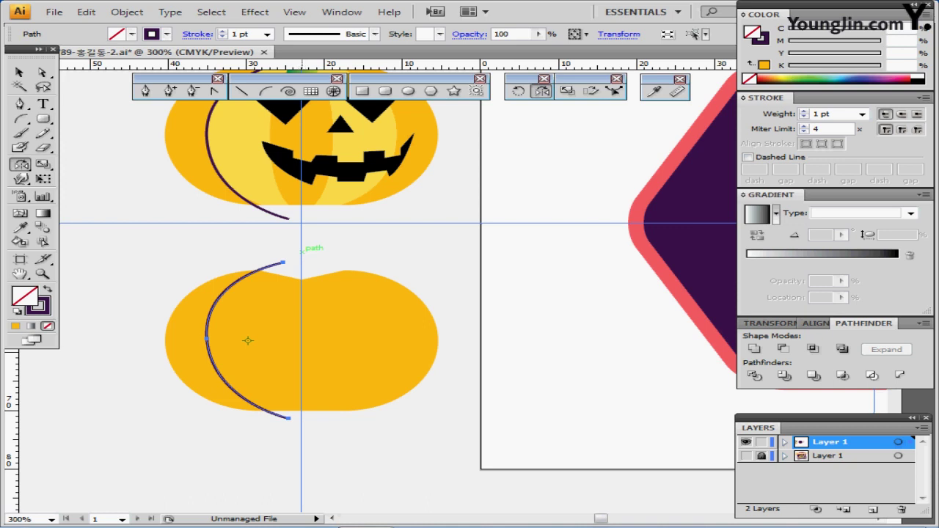
{"action": "left_click", "coordinate": [302, 251], "text": "alt"}
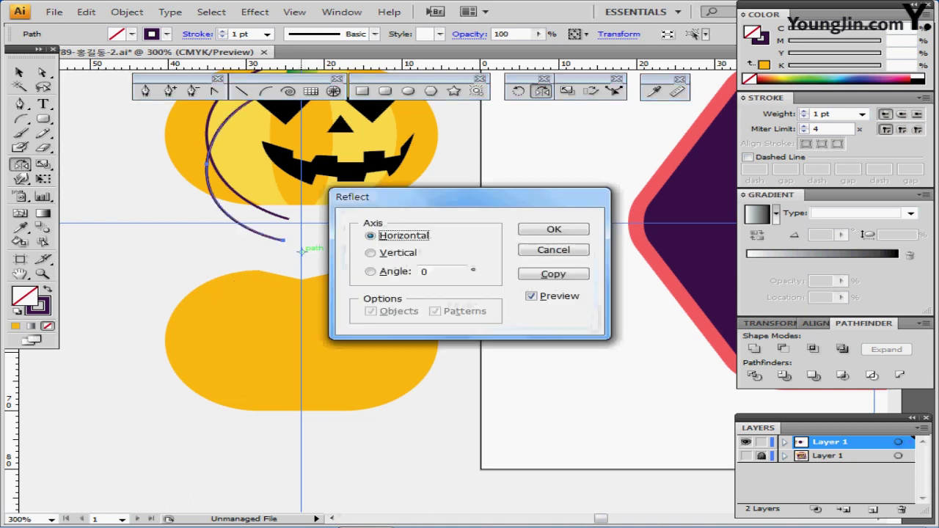
{"action": "key", "text": "Down"}
{"action": "key", "text": "alt+c"}
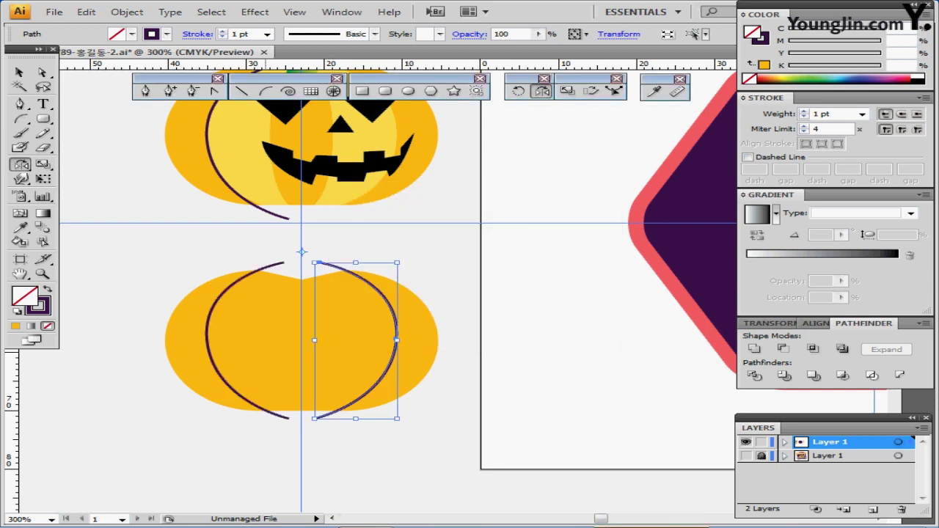
Step: Select both purple curves on the new pumpkin and make a blend between them
{"action": "left_click_drag", "start_coordinate": [263, 243], "coordinate": [321, 268]}
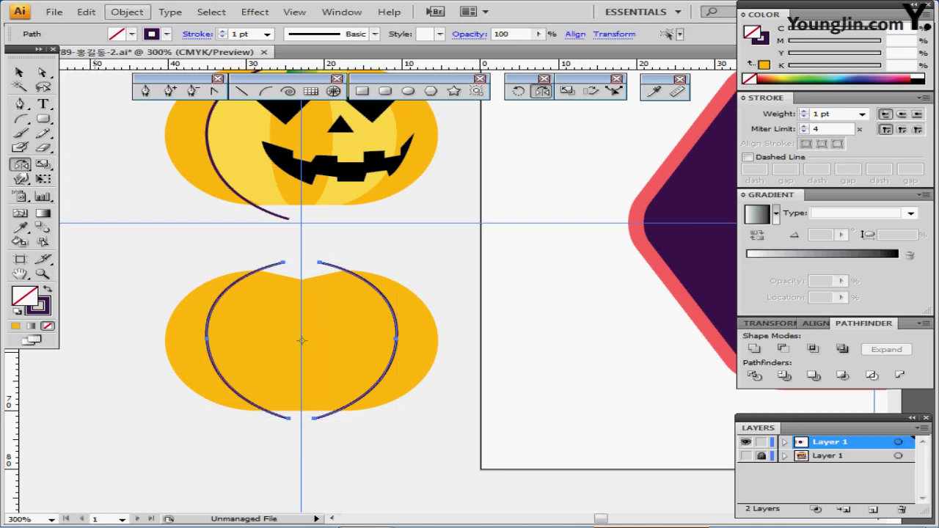
{"action": "left_click", "coordinate": [127, 12]}
{"action": "mouse_move", "coordinate": [150, 292]}
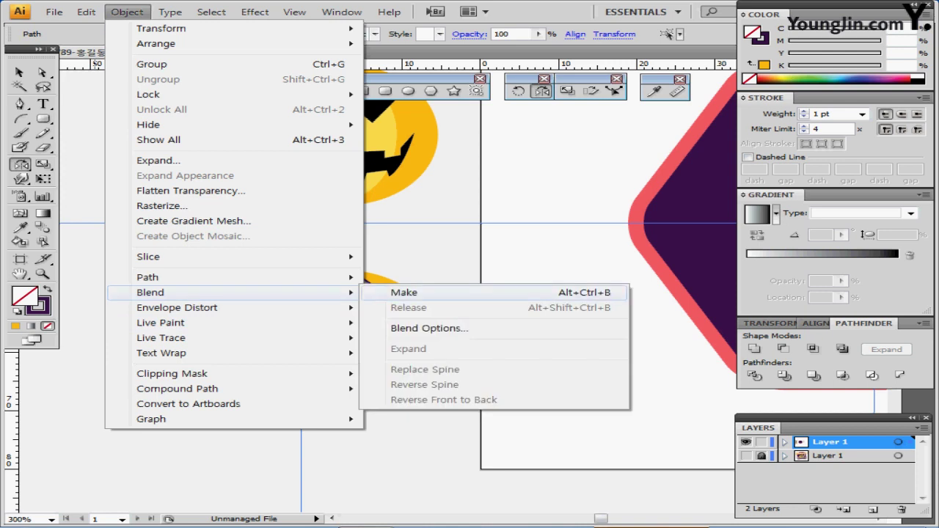
{"action": "left_click", "coordinate": [404, 292]}
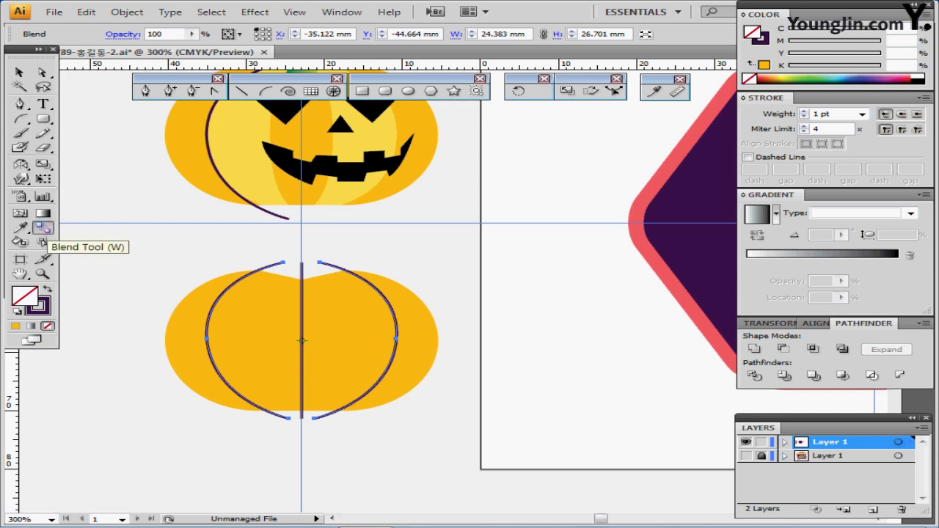
Step: Set the blend spacing to Specified Steps with 2 steps between the curves, with the preview enabled
{"action": "double_click", "coordinate": [42, 229]}
{"action": "left_click_drag", "start_coordinate": [440, 222], "coordinate": [501, 155]}
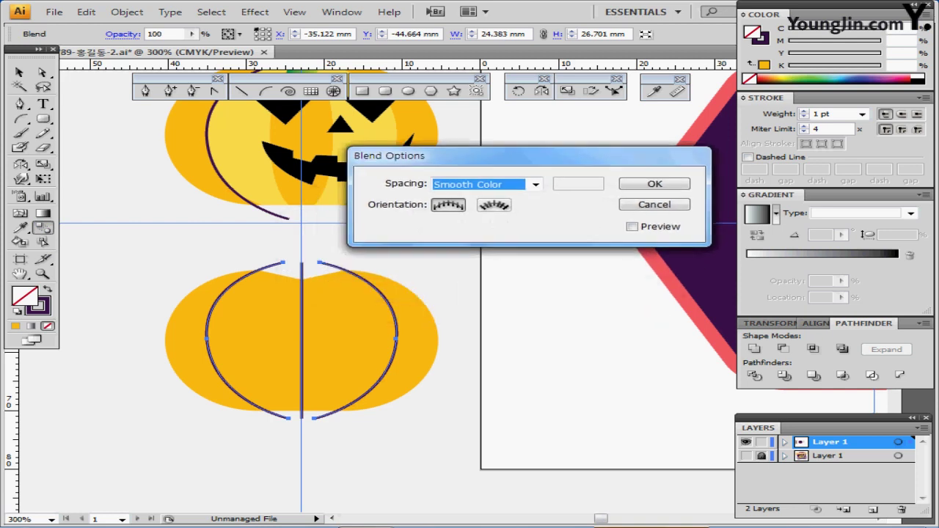
{"action": "left_click", "coordinate": [633, 227]}
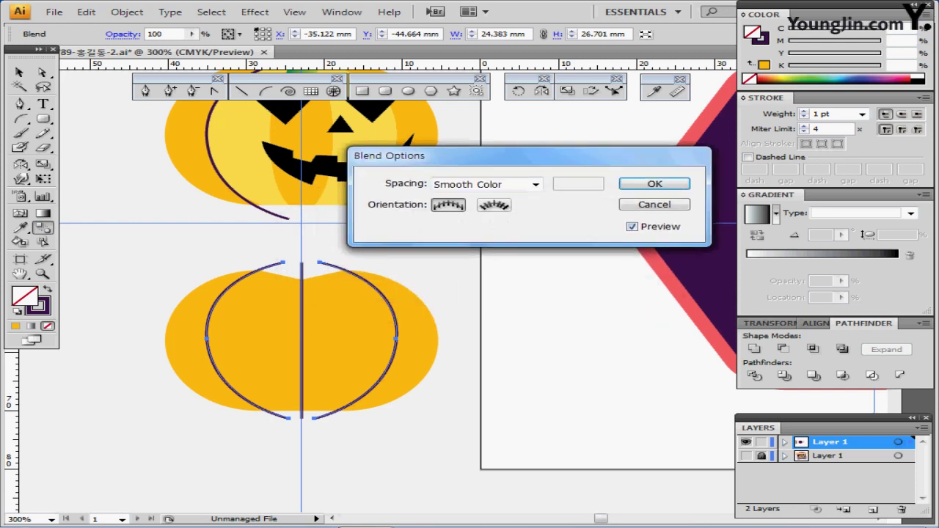
{"action": "left_click", "coordinate": [536, 185]}
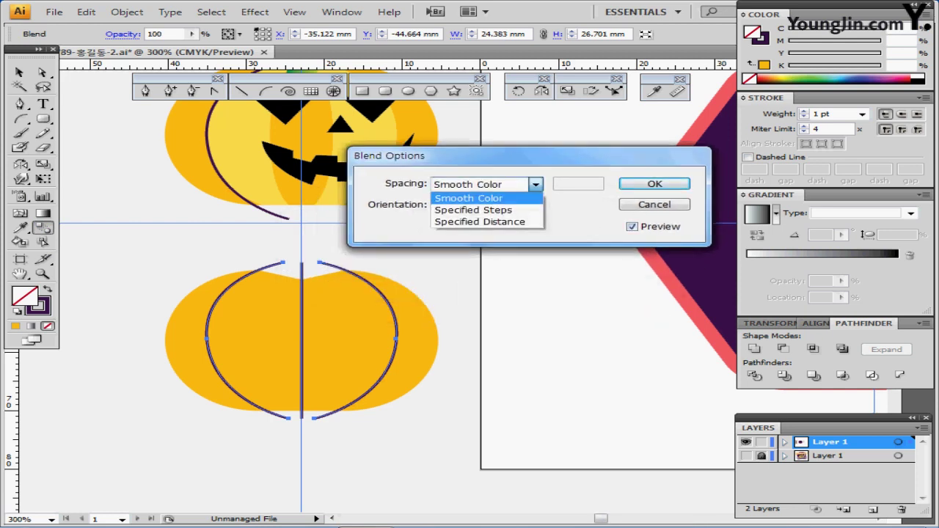
{"action": "key", "text": "Down"}
{"action": "key", "text": "Return"}
{"action": "key", "text": "Tab"}
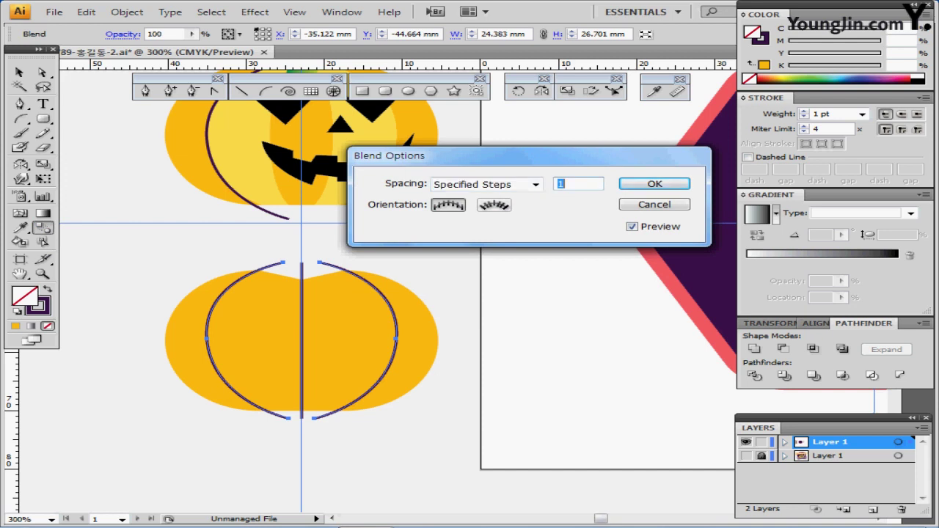
{"action": "type", "text": "2"}
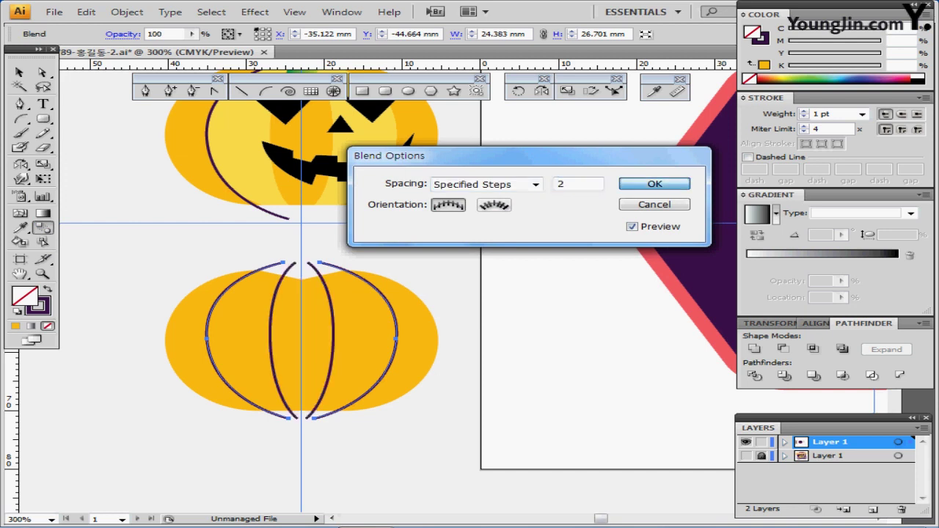
{"action": "key", "text": "Return"}
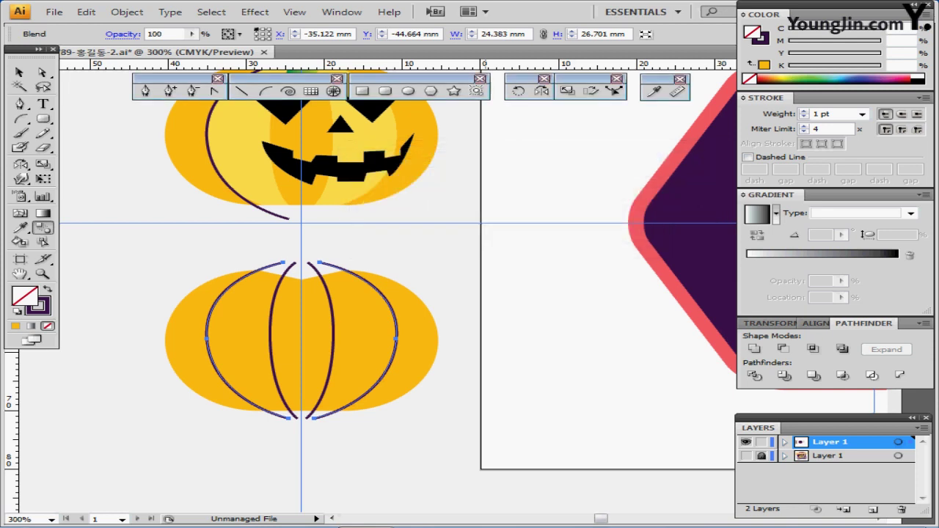
Step: Expand the blend and use Pathfinder Divide to cut the orange pumpkin shape along the four curves
{"action": "left_click", "coordinate": [127, 12]}
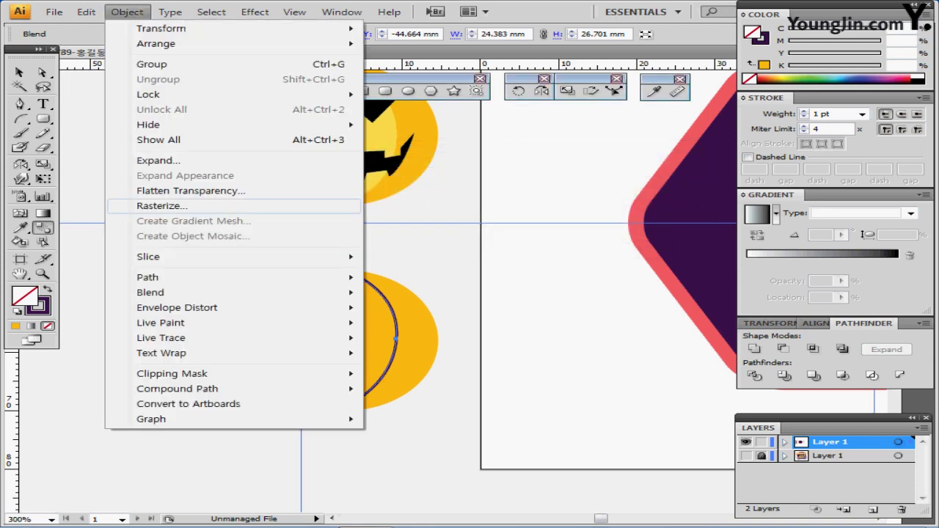
{"action": "mouse_move", "coordinate": [220, 292]}
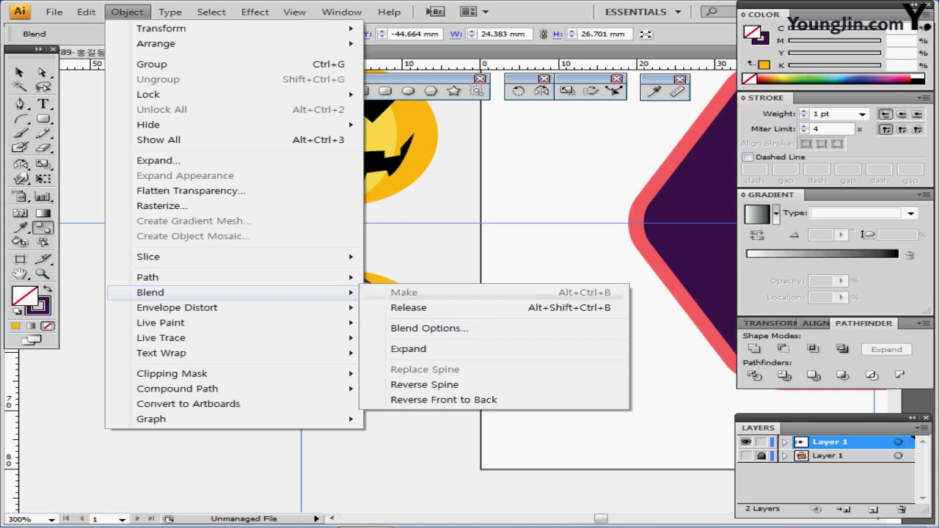
{"action": "left_click", "coordinate": [408, 350]}
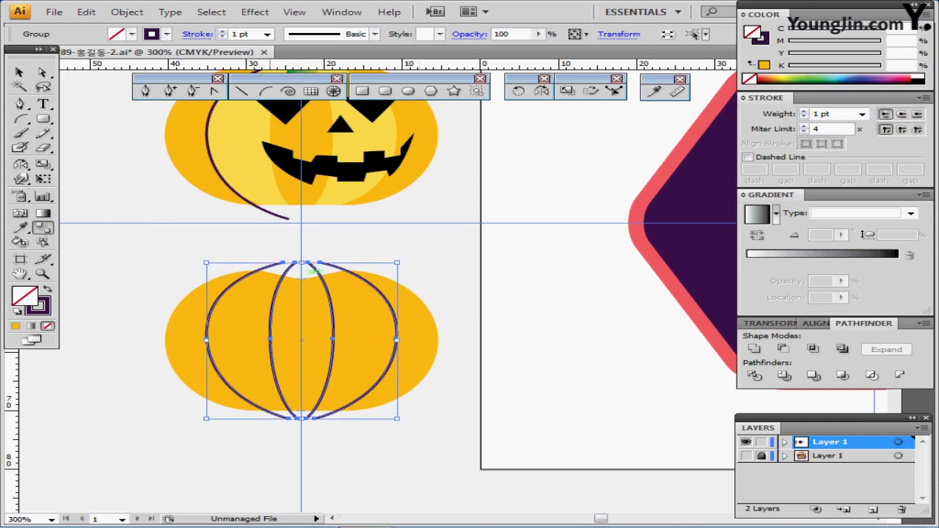
{"action": "left_click_drag", "start_coordinate": [143, 292], "coordinate": [424, 383]}
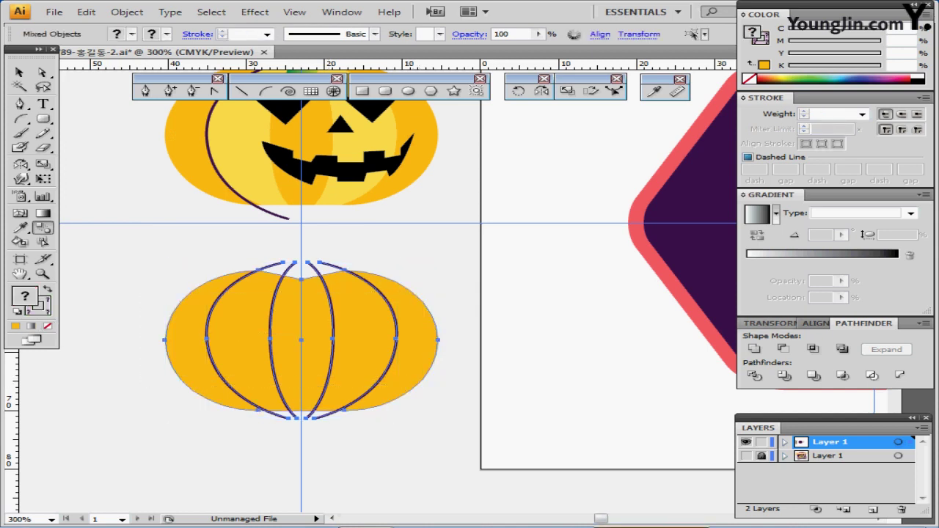
{"action": "left_click", "coordinate": [754, 375]}
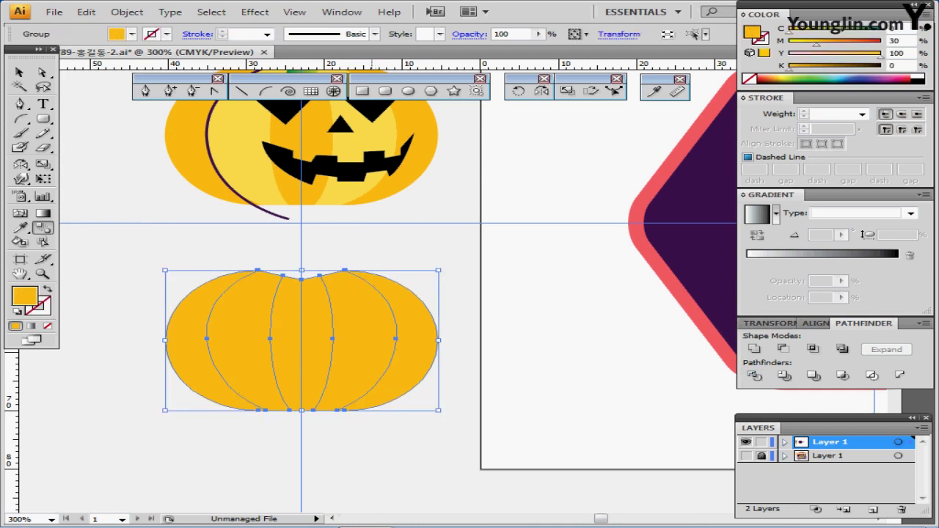
Step: In isolation mode, hide the bounding box and fill the two segments flanking the middle with the finished pumpkin's light yellow; exit isolation and deselect
{"action": "double_click", "coordinate": [359, 338]}
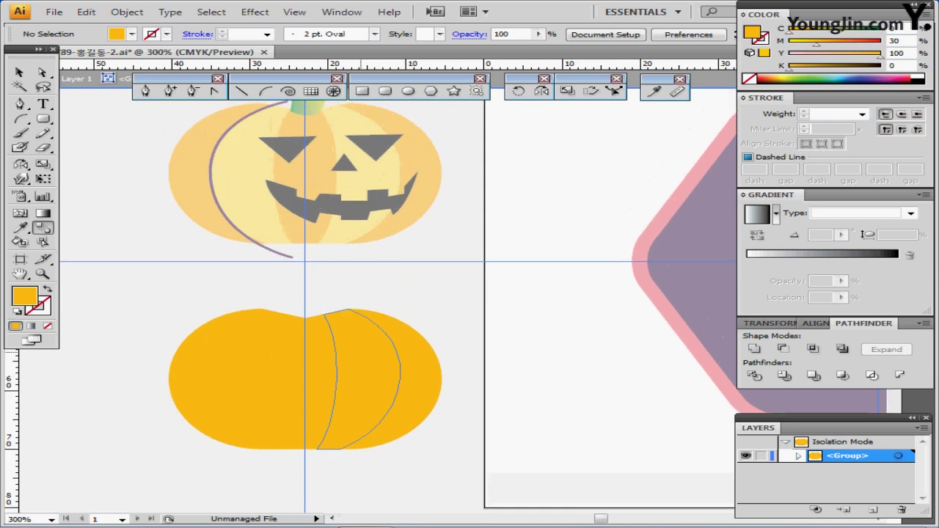
{"action": "left_click", "coordinate": [249, 349], "text": "ctrl"}
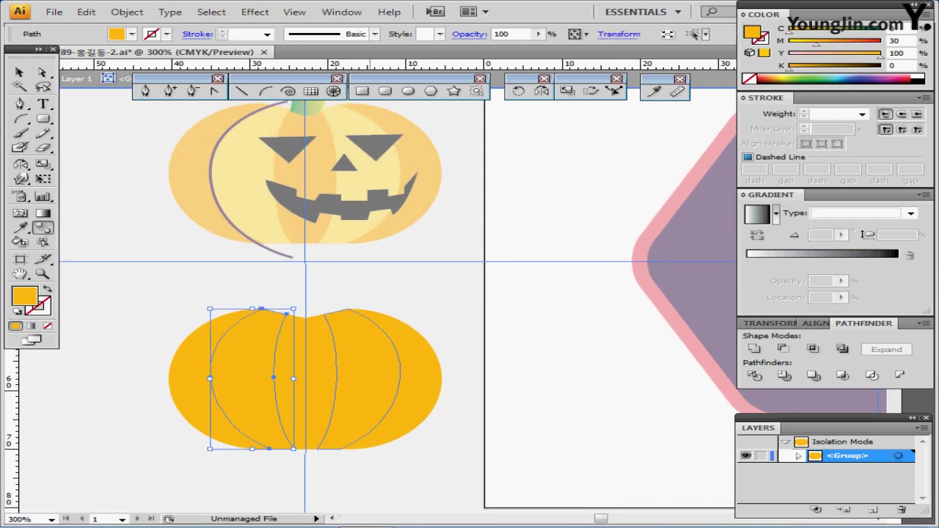
{"action": "left_click", "coordinate": [367, 367], "text": "shift"}
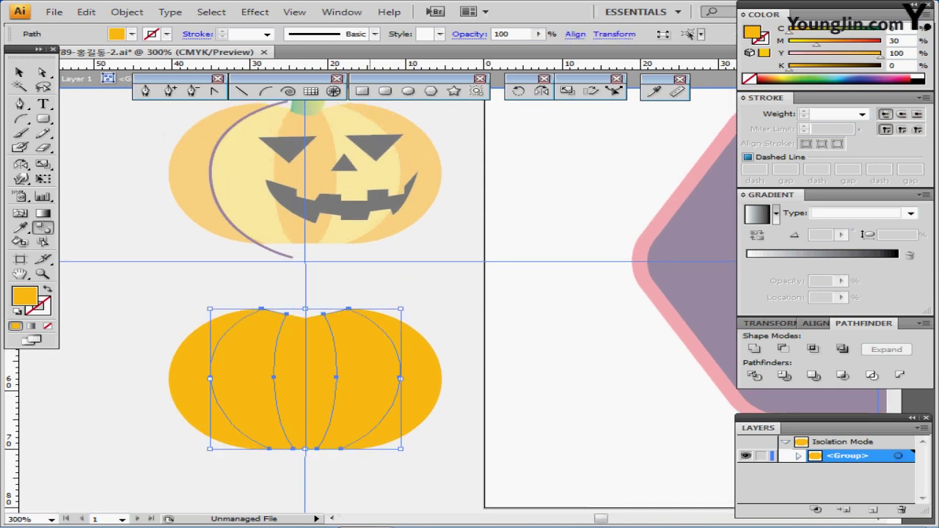
{"action": "key", "text": "ctrl+shift+b"}
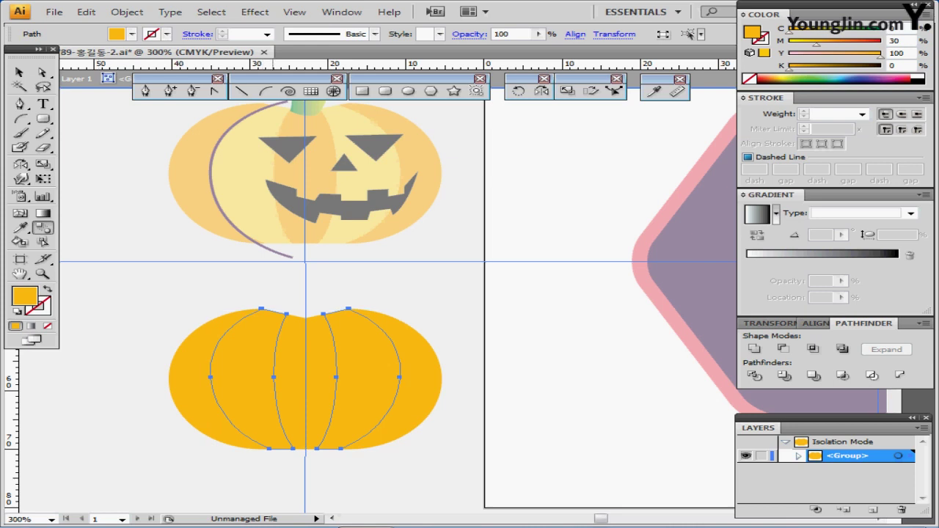
{"action": "key", "text": "i"}
{"action": "left_click", "coordinate": [376, 175]}
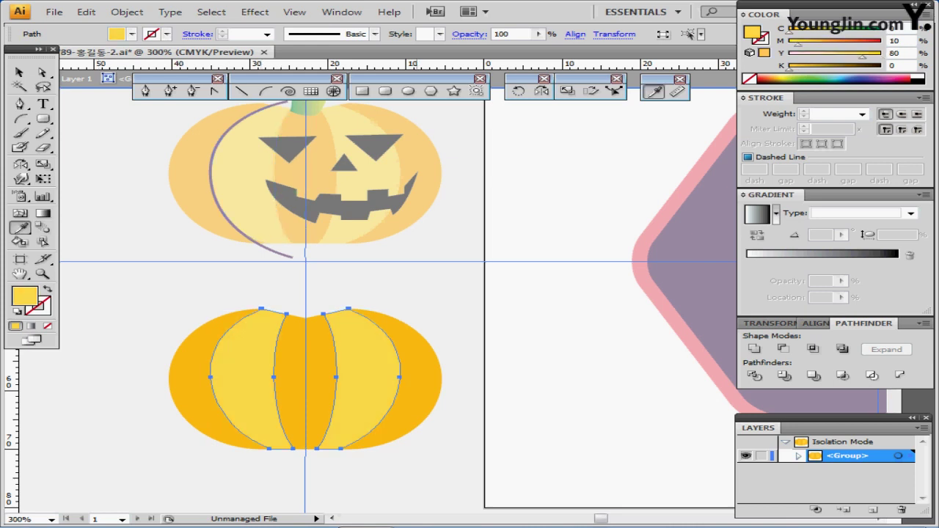
{"action": "key", "text": "Escape"}
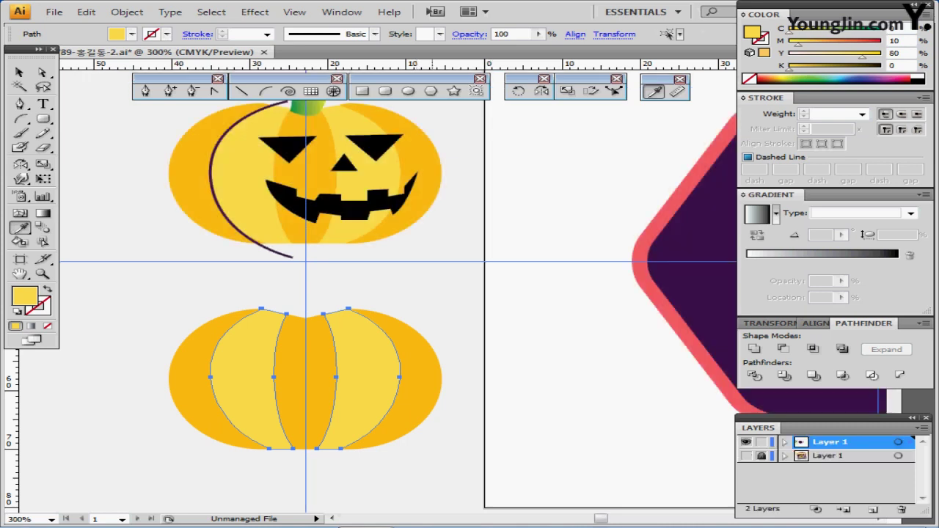
{"action": "key", "text": "ctrl+shift+a"}
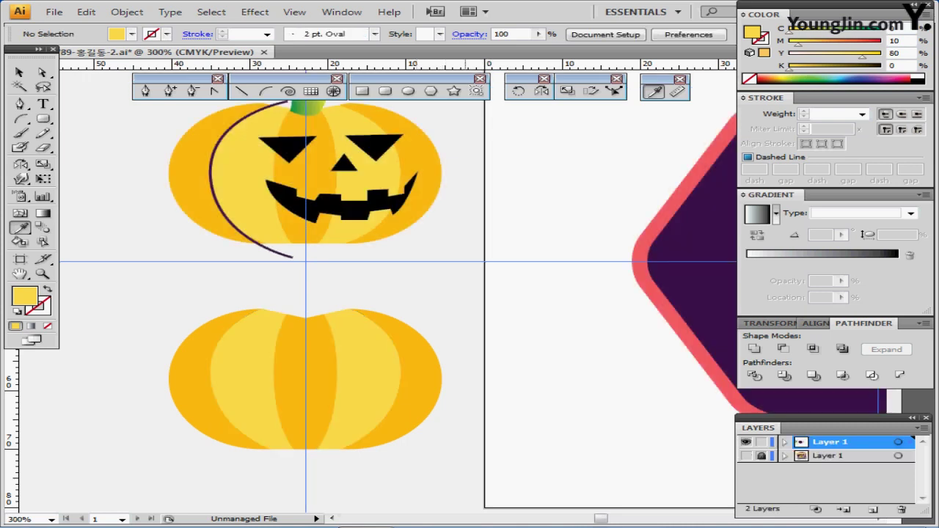
Step: Draw a closed stem shape with curved sides, about 6 mm wide across its upper edge, over the new pumpkin's notch using the Pen tool
{"action": "scroll", "coordinate": [393, 220], "scroll_direction": "up", "scroll_amount": 4}
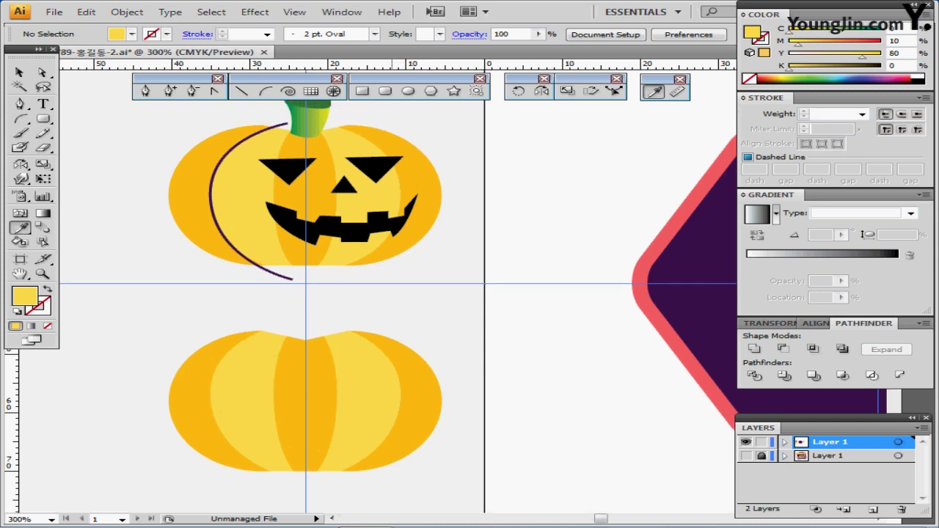
{"action": "left_click", "coordinate": [310, 206], "text": "ctrl"}
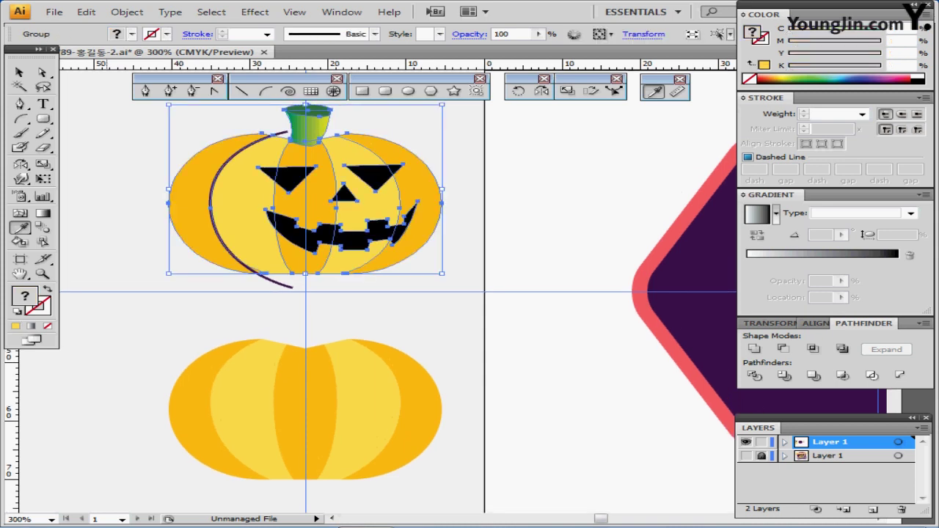
{"action": "left_click", "coordinate": [107, 198], "text": "ctrl"}
{"action": "left_click", "coordinate": [20, 104]}
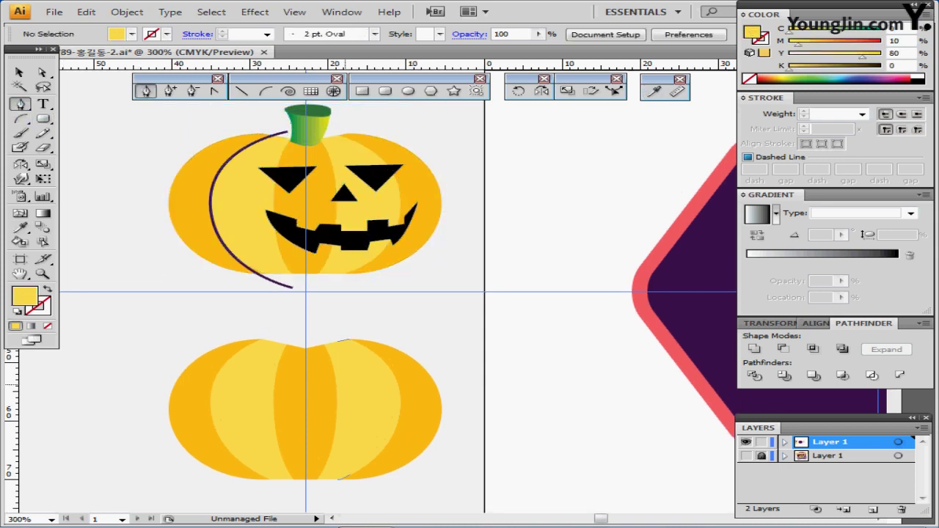
{"action": "left_click", "coordinate": [404, 408], "text": "ctrl"}
{"action": "left_click", "coordinate": [318, 314], "text": "ctrl"}
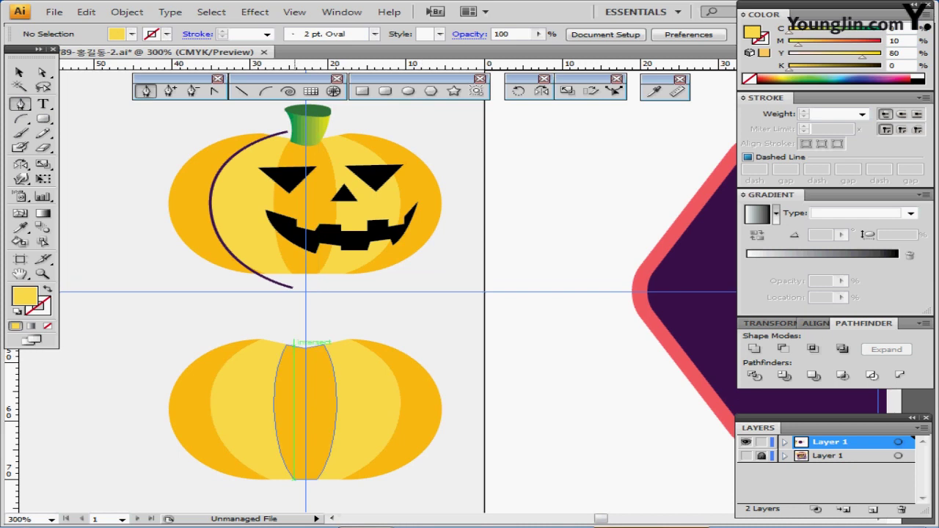
{"action": "left_click", "coordinate": [293, 349]}
{"action": "left_click_drag", "start_coordinate": [284, 315], "coordinate": [331, 316]}
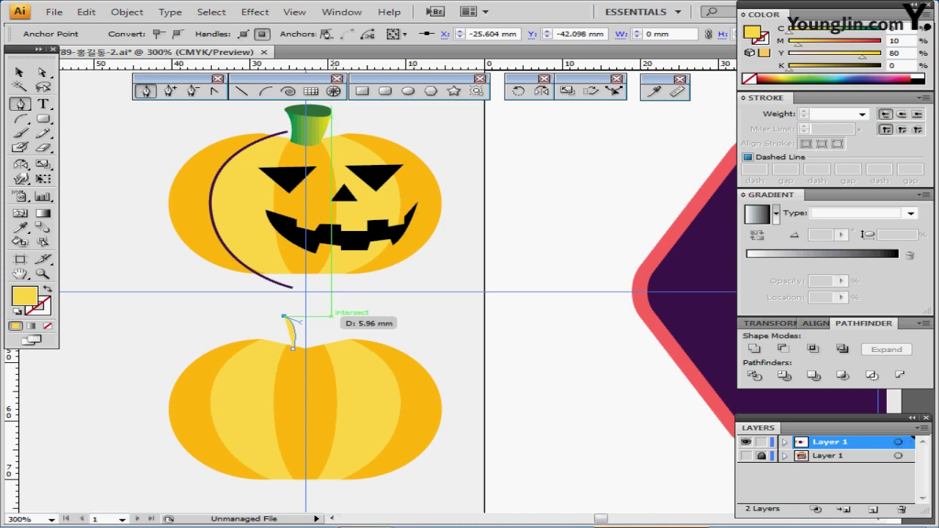
{"action": "left_click", "coordinate": [330, 315]}
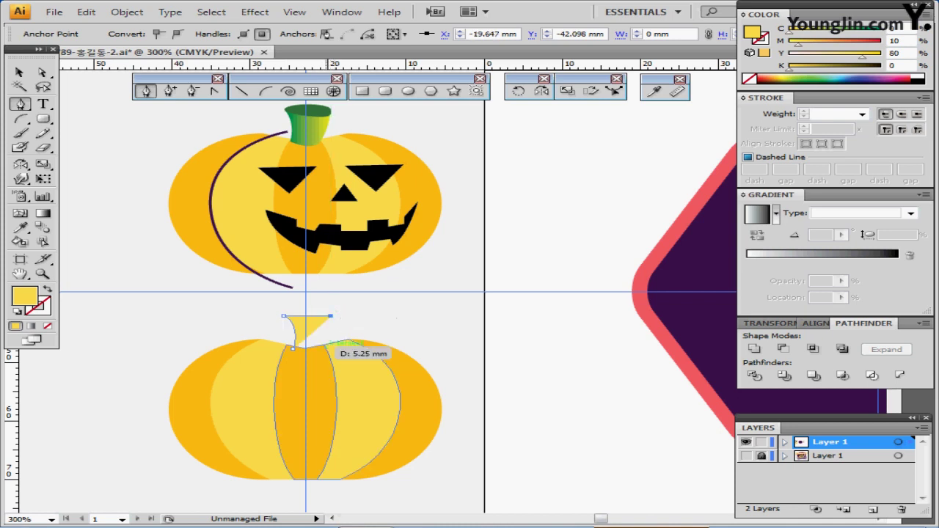
{"action": "mouse_move", "coordinate": [317, 349]}
{"action": "left_mouse_down"}
{"action": "mouse_move", "coordinate": [303, 365]}
{"action": "mouse_move", "coordinate": [320, 348]}
{"action": "mouse_move", "coordinate": [288, 344]}
{"action": "left_mouse_up"}
{"action": "left_click", "coordinate": [317, 349]}
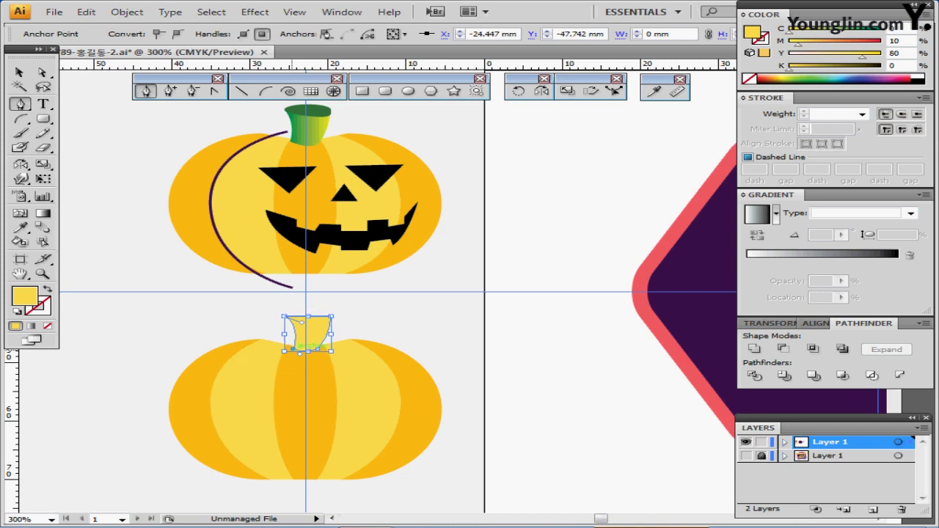
Step: Fill the new stem with the green-to-yellow gradient sampled from the finished pumpkin's stem
{"action": "key", "text": "i"}
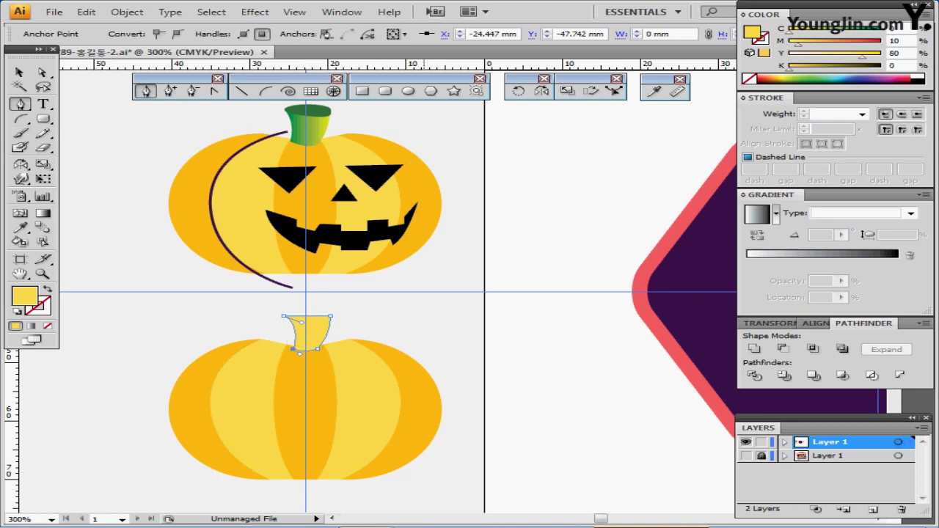
{"action": "left_click", "coordinate": [308, 127]}
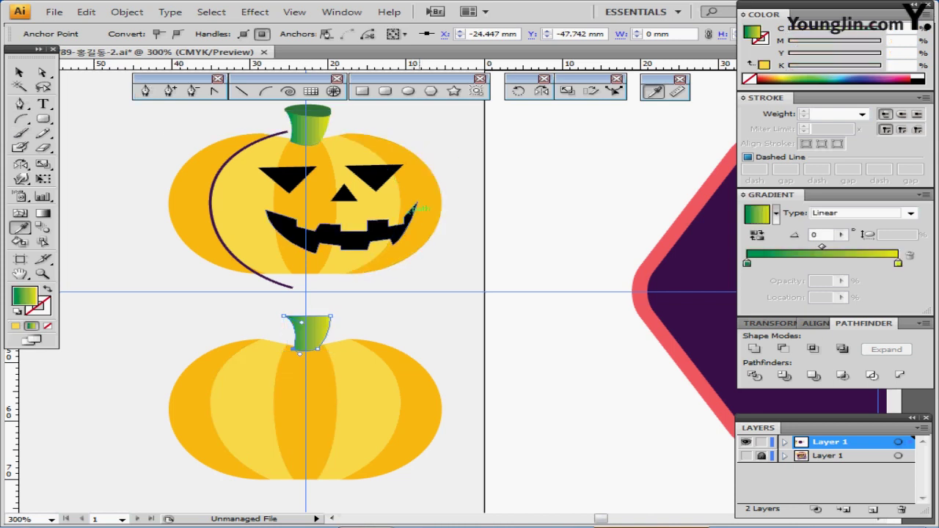
{"action": "left_click", "coordinate": [472, 316], "text": "ctrl"}
{"action": "left_click", "coordinate": [312, 334], "text": "ctrl"}
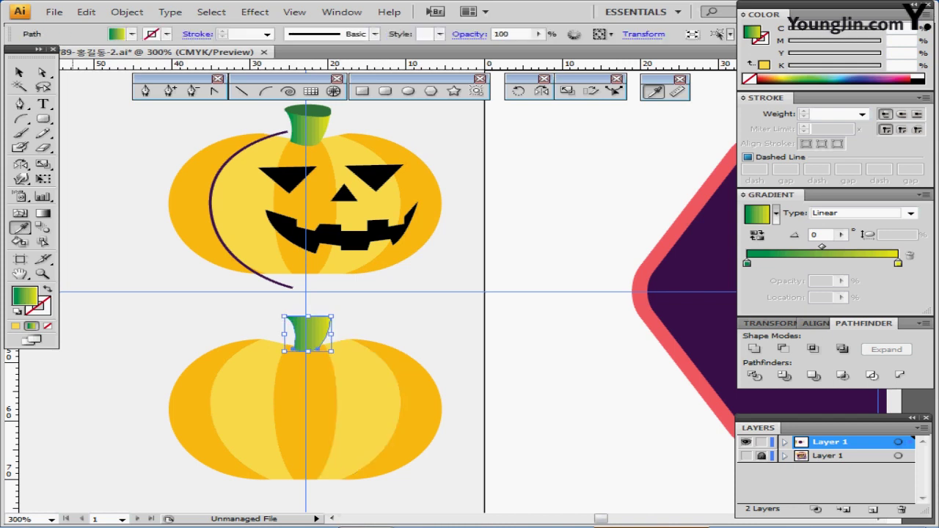
Step: Nudge the lower-right anchor point of the new stem slightly outward with the Direct Selection tool
{"action": "left_click", "coordinate": [42, 73]}
{"action": "left_click", "coordinate": [271, 312]}
{"action": "left_click", "coordinate": [308, 348]}
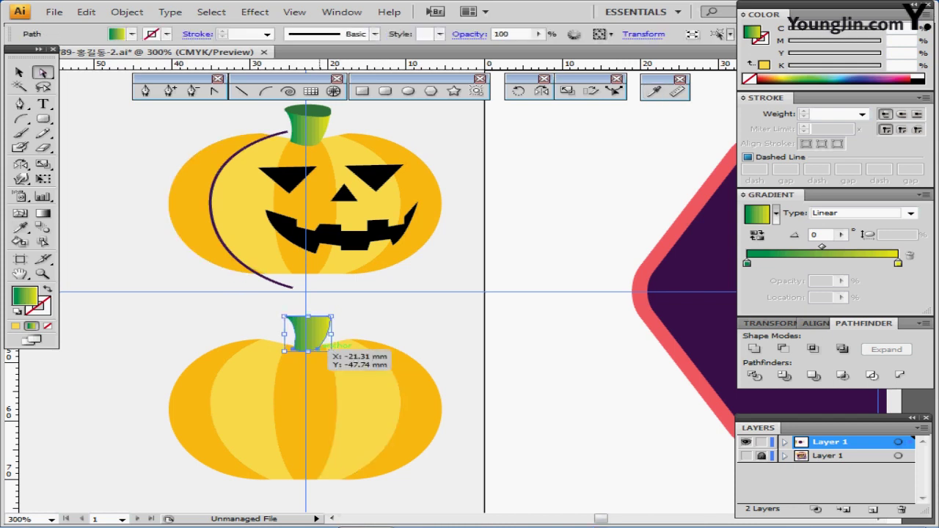
{"action": "key", "text": "ctrl+shift+a"}
{"action": "left_click", "coordinate": [299, 351]}
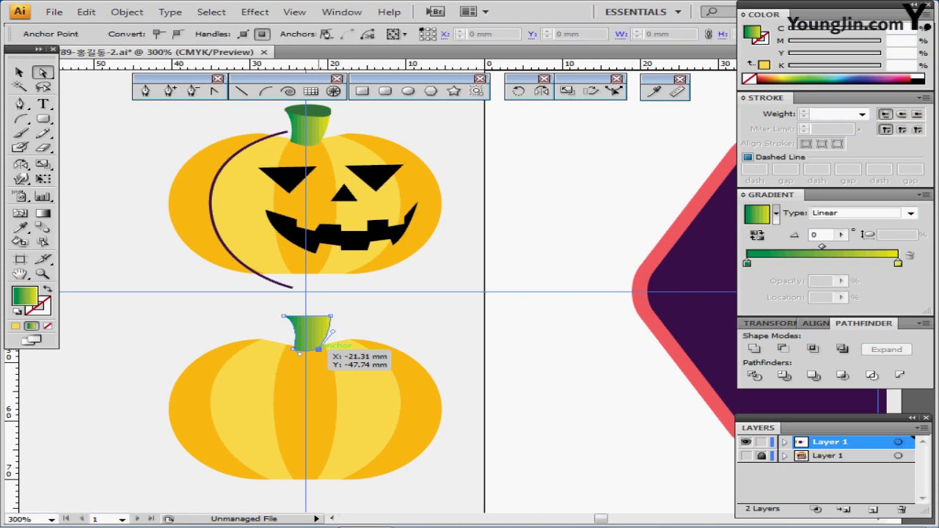
{"action": "mouse_move", "coordinate": [318, 350]}
{"action": "left_mouse_down"}
{"action": "mouse_move", "coordinate": [328, 350]}
{"action": "mouse_move", "coordinate": [319, 349]}
{"action": "left_mouse_up"}
{"action": "left_click", "coordinate": [319, 350]}
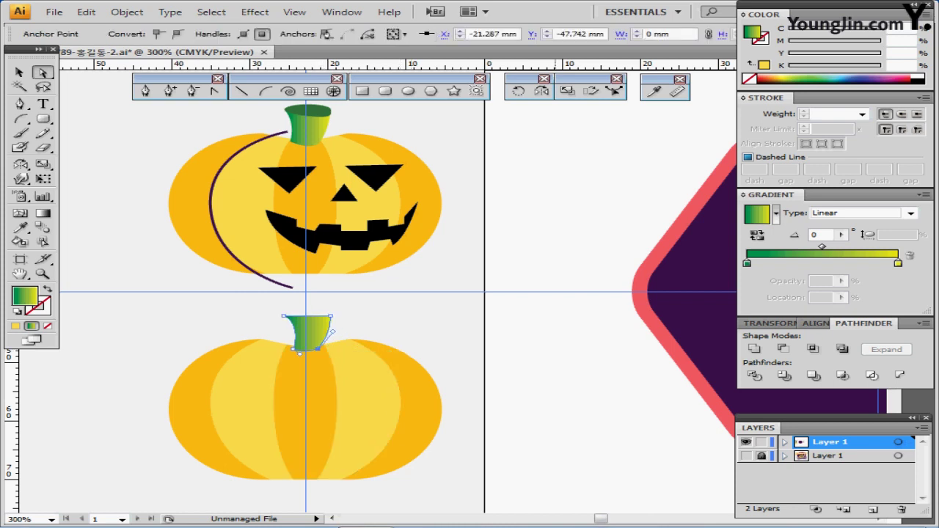
Step: Review the new stem's gradient type, angle and the CMYK colours of both gradient stops, then deselect the stem
{"action": "left_click", "coordinate": [911, 213]}
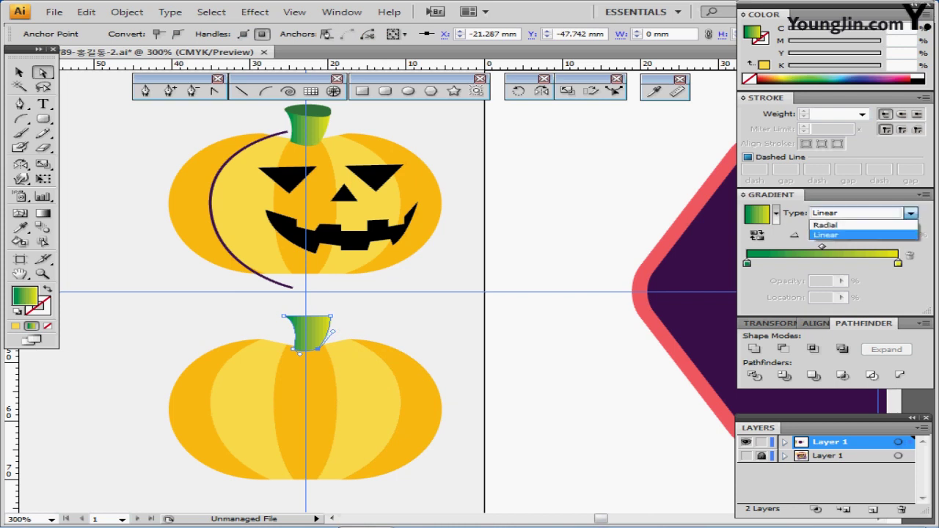
{"action": "left_click", "coordinate": [826, 235]}
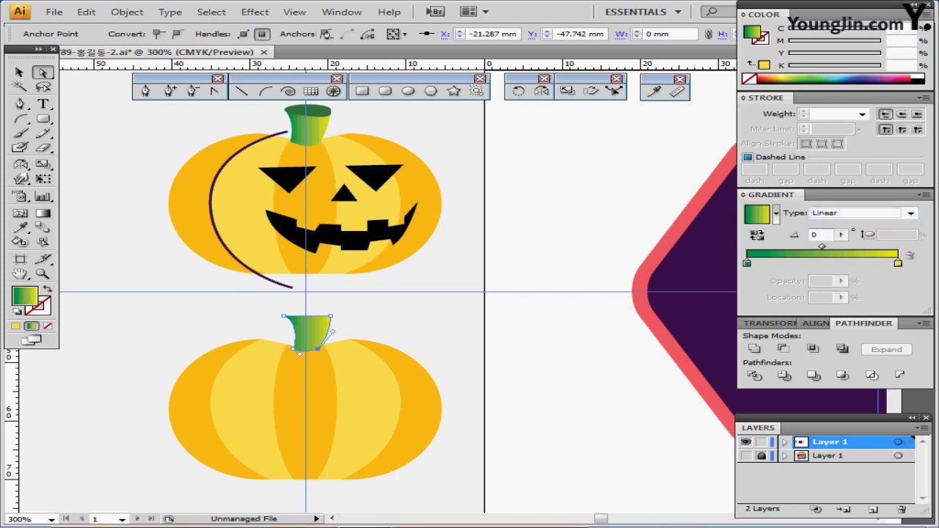
{"action": "key", "text": "Return"}
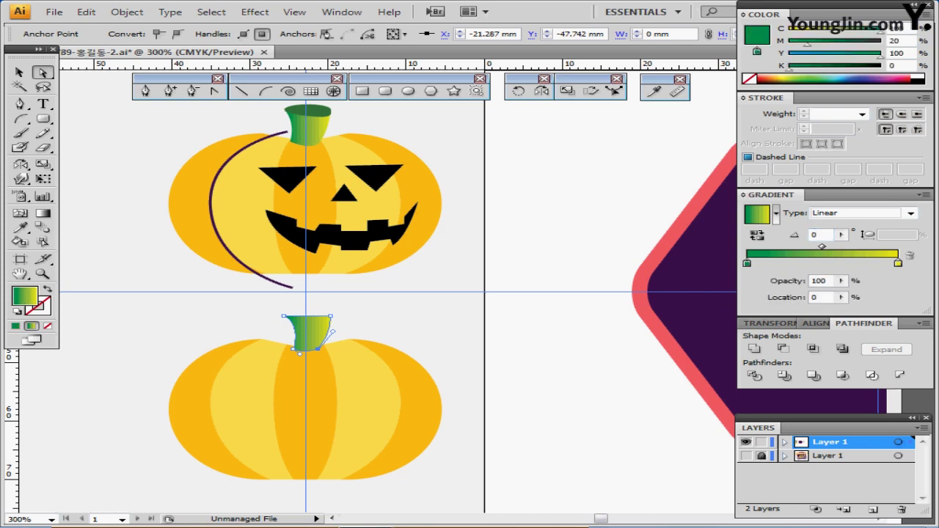
{"action": "double_click", "coordinate": [747, 263]}
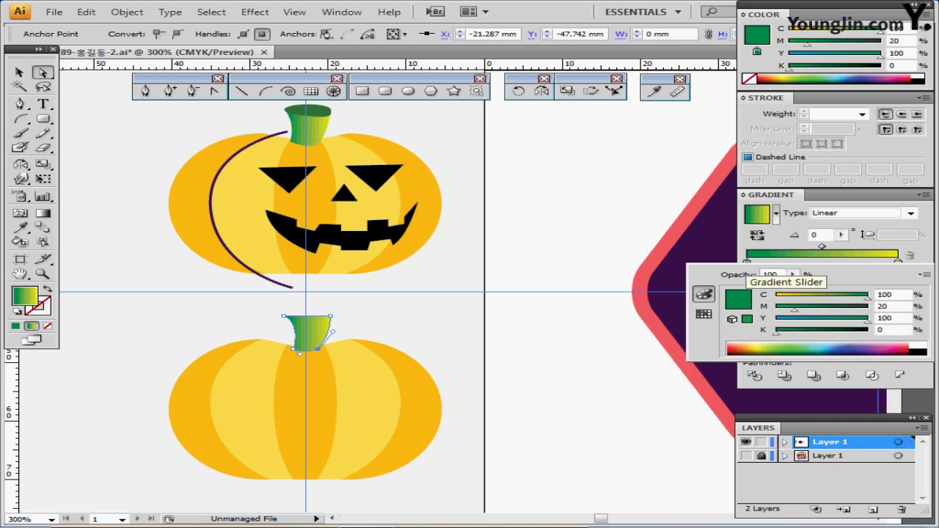
{"action": "left_click", "coordinate": [898, 262]}
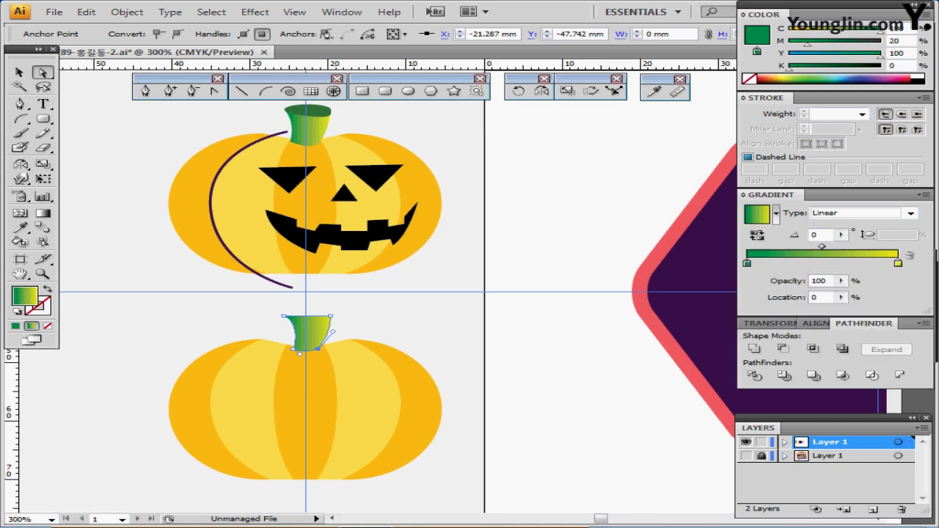
{"action": "double_click", "coordinate": [899, 263]}
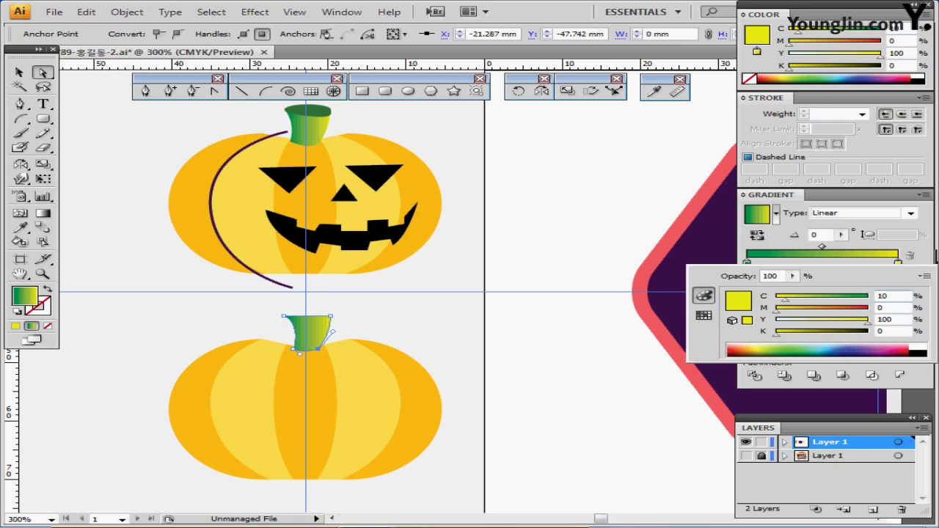
{"action": "left_click", "coordinate": [496, 221]}
{"action": "left_click", "coordinate": [496, 220]}
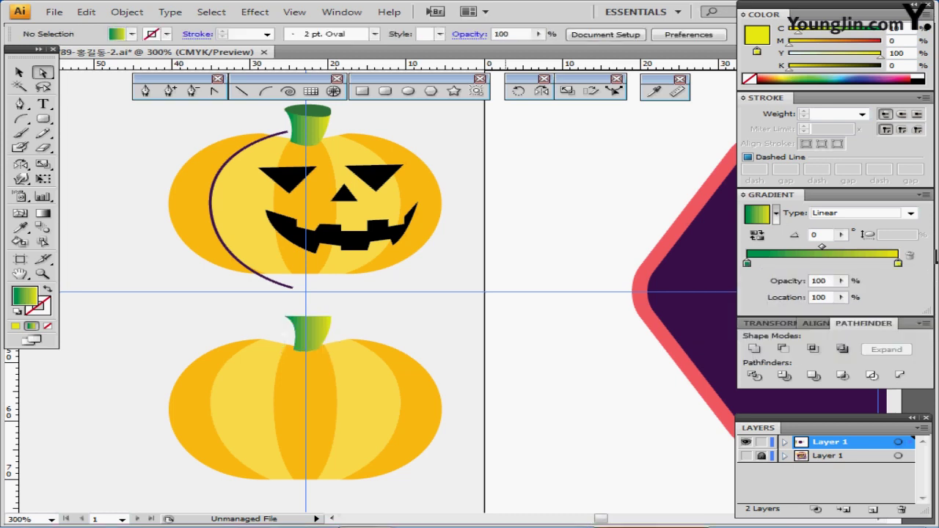
Step: Draw a flat ellipse across the new stem's upper edge and fill it with the dark green of the finished stem's top
{"action": "left_click", "coordinate": [408, 91]}
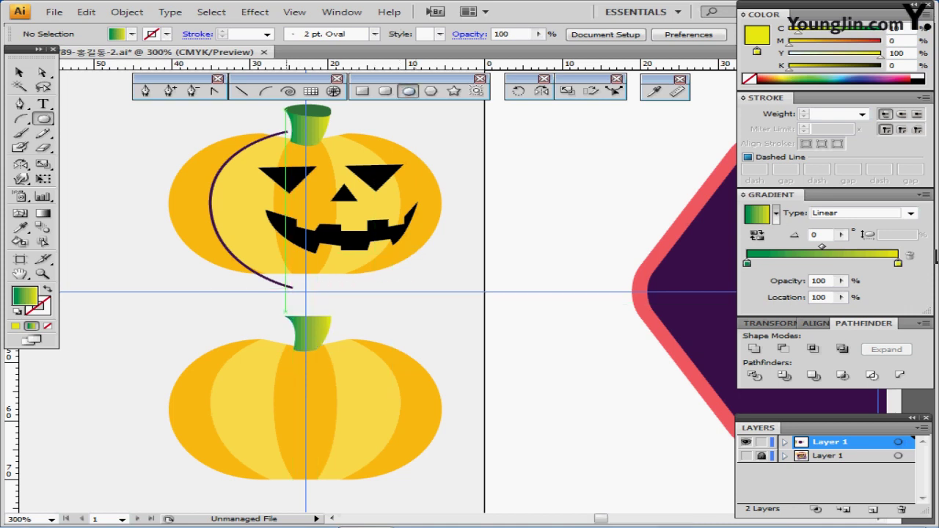
{"action": "left_click_drag", "start_coordinate": [286, 312], "coordinate": [331, 321]}
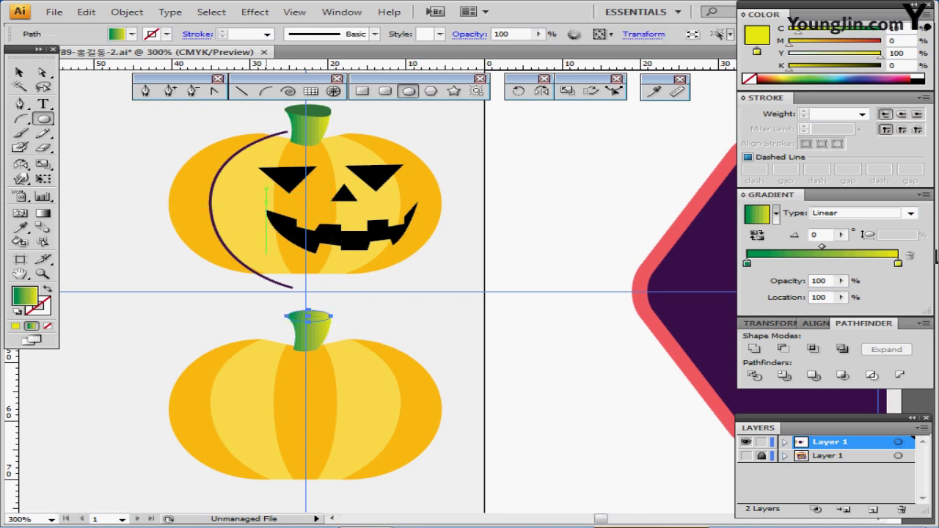
{"action": "left_click", "coordinate": [20, 227]}
{"action": "left_click", "coordinate": [314, 112]}
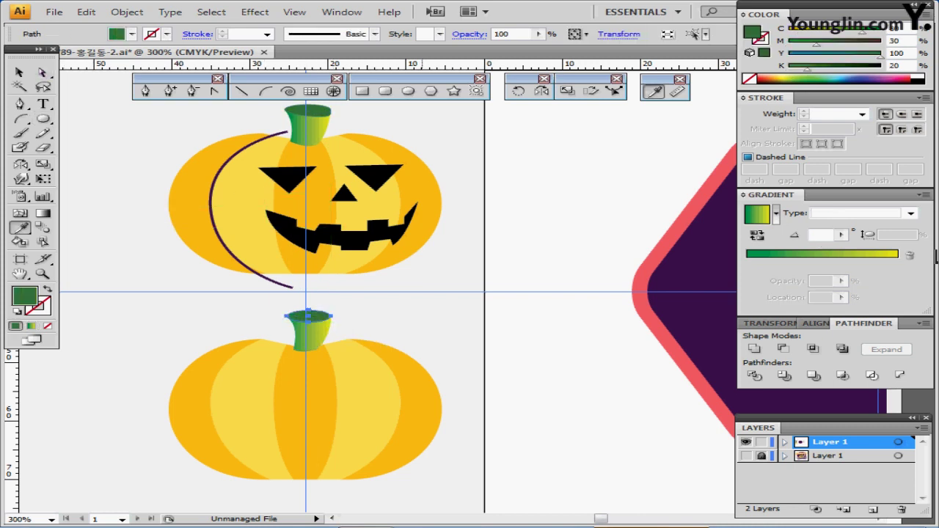
Step: Stretch the dark green ellipse's leftmost anchor point outward over the stem's upper-left corner
{"action": "key", "text": "ctrl+equal"}
{"action": "key", "text": "ctrl+equal"}
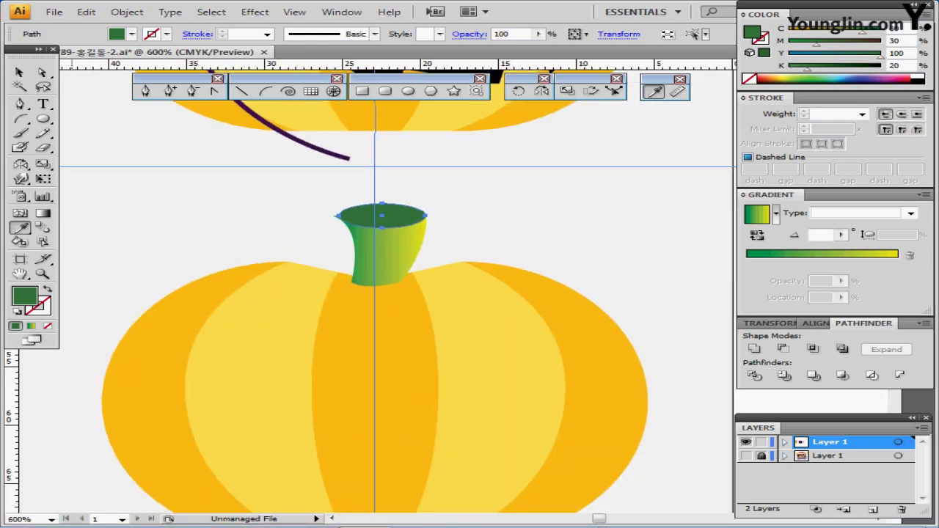
{"action": "key", "text": "a"}
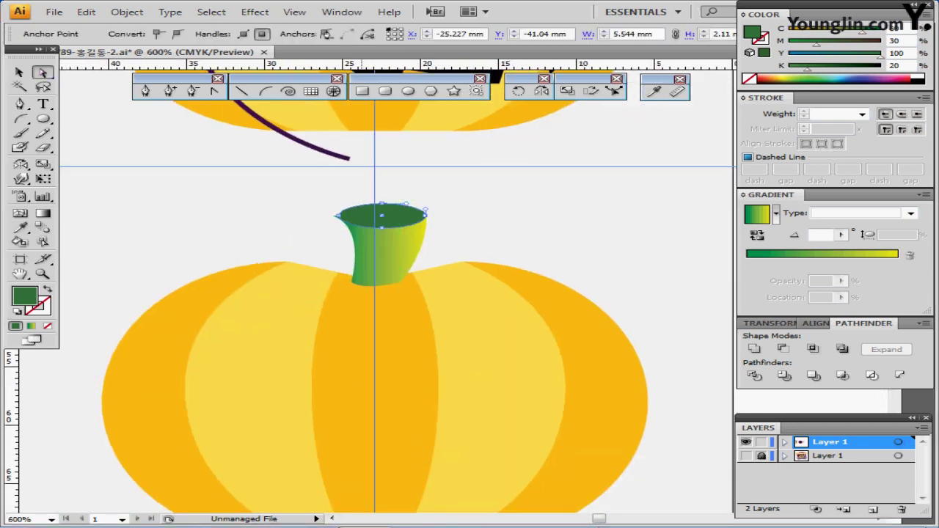
{"action": "left_click_drag", "start_coordinate": [338, 215], "coordinate": [380, 214]}
{"action": "left_click", "coordinate": [400, 216]}
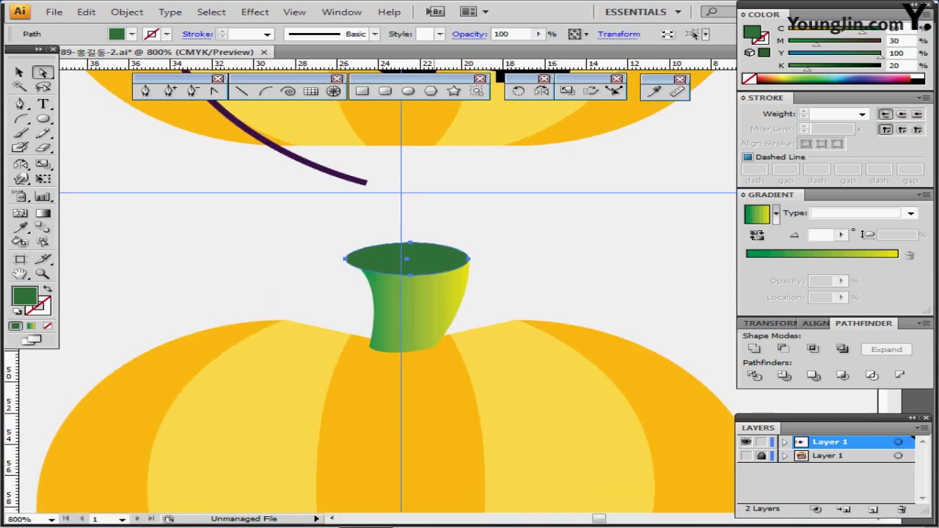
{"action": "key", "text": "ctrl+equal"}
{"action": "key", "text": "ctrl+equal"}
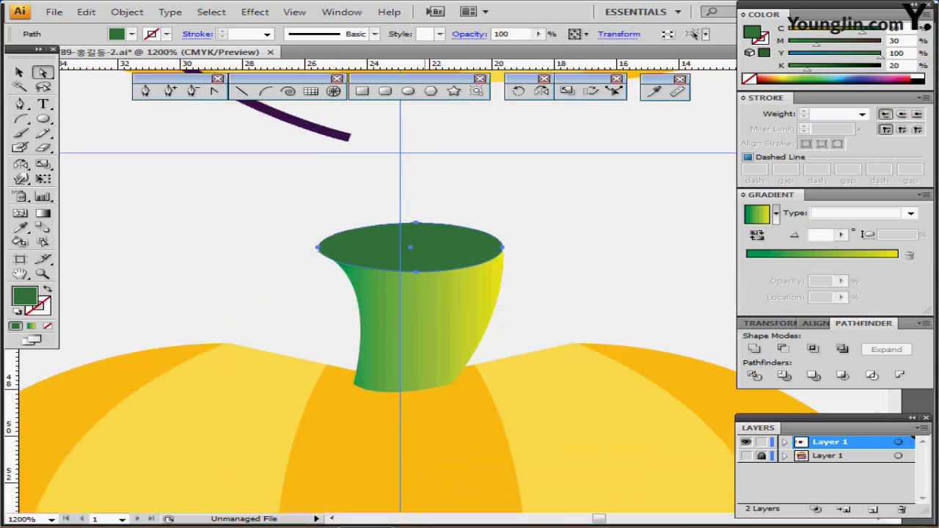
Step: Shift the dark green ellipse's bottom anchor point to the right to make its lower curve asymmetrical, and deselect it
{"action": "left_click_drag", "start_coordinate": [425, 237], "coordinate": [411, 239]}
{"action": "key", "text": "ctrl+shift+a"}
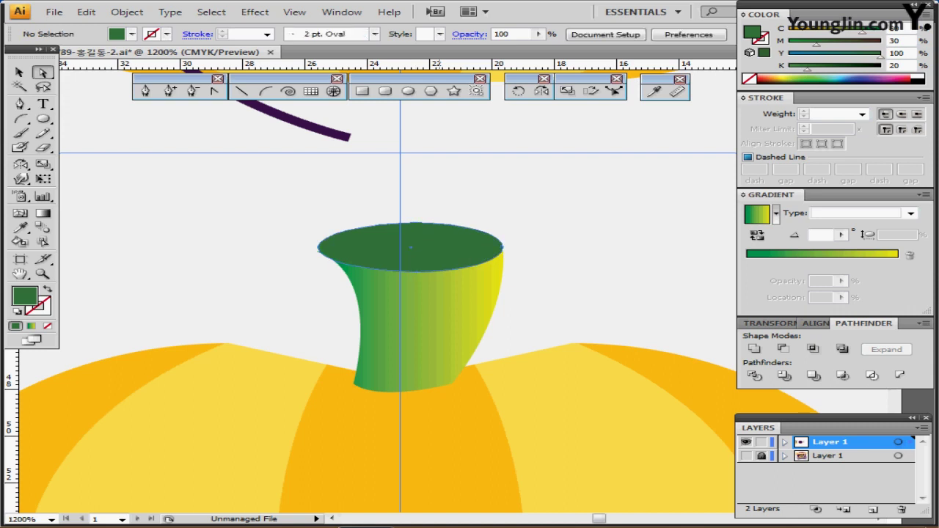
{"action": "left_click", "coordinate": [427, 271]}
{"action": "left_click_drag", "start_coordinate": [416, 271], "coordinate": [443, 273]}
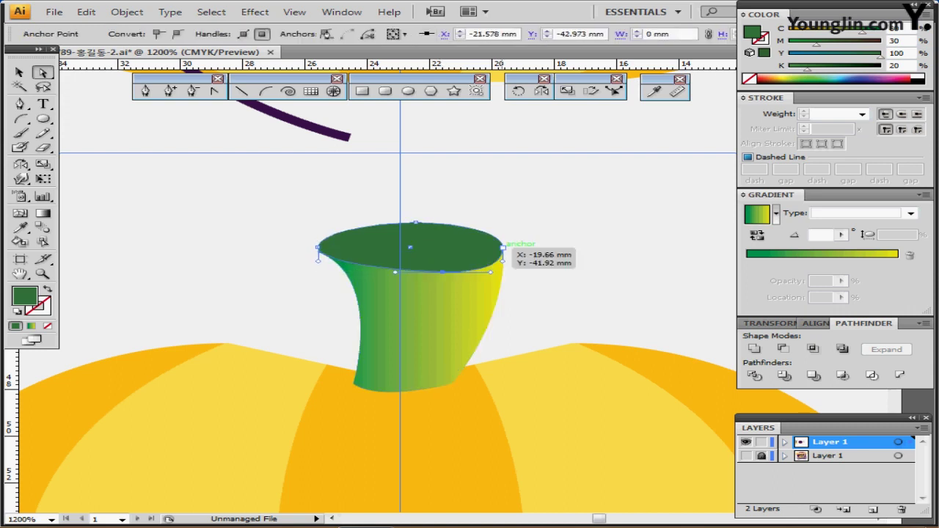
{"action": "left_click", "coordinate": [503, 248]}
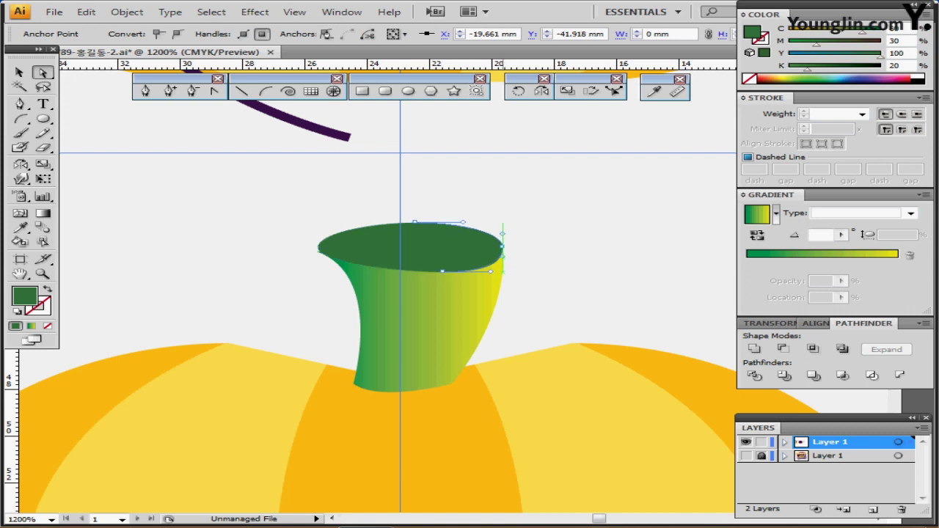
{"action": "left_click", "coordinate": [440, 248]}
{"action": "left_click", "coordinate": [315, 206]}
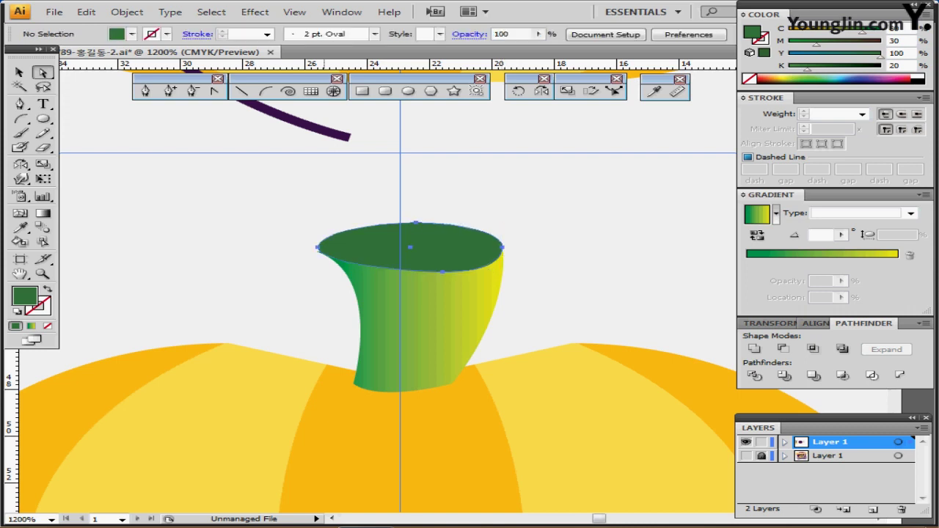
{"action": "left_click", "coordinate": [359, 248]}
{"action": "left_click", "coordinate": [584, 272]}
Step: Delete the leftover purple curve lying over the finished pumpkin
{"action": "scroll", "coordinate": [493, 330], "scroll_direction": "down", "scroll_amount": 1}
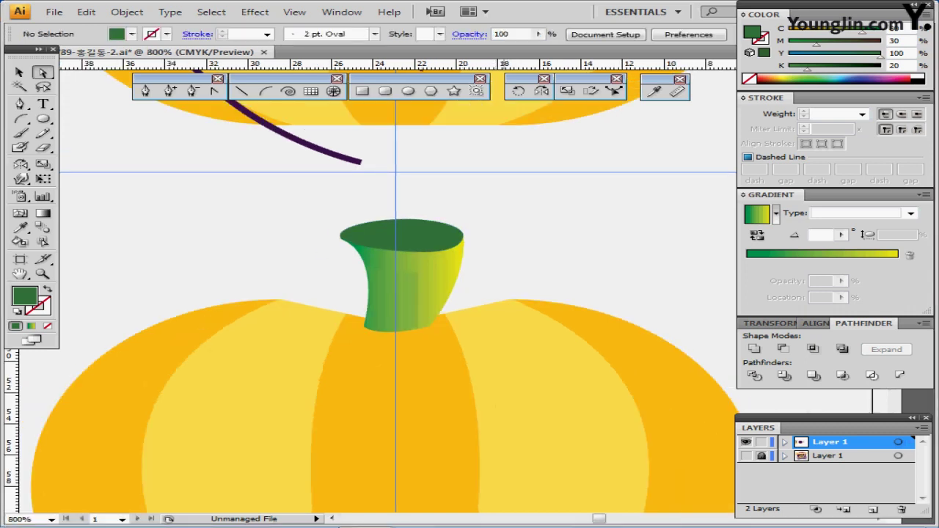
{"action": "left_click_drag", "start_coordinate": [434, 294], "coordinate": [423, 231]}
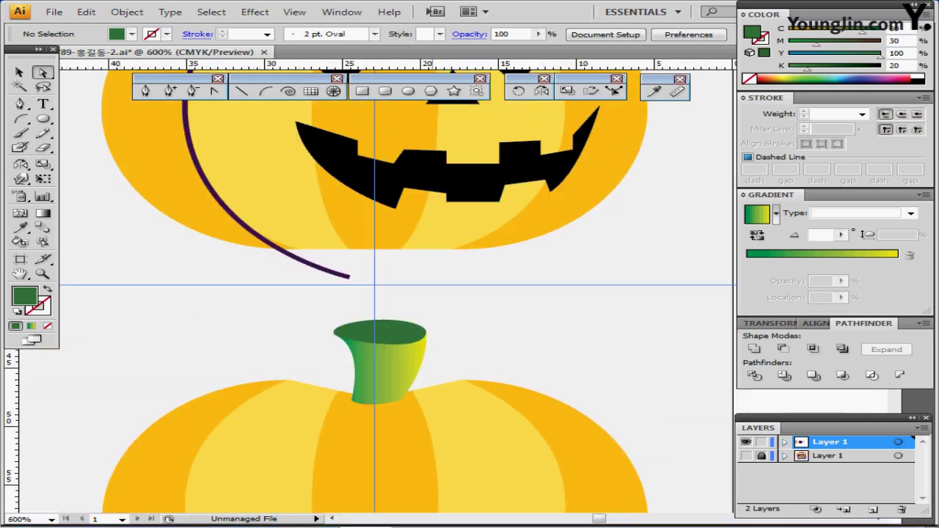
{"action": "scroll", "coordinate": [349, 293], "scroll_direction": "up", "scroll_amount": 3}
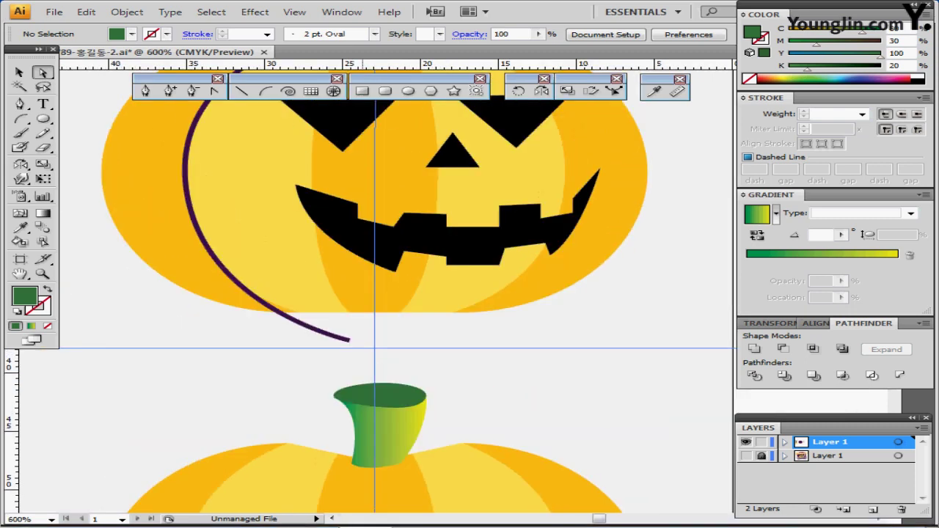
{"action": "left_click", "coordinate": [349, 339]}
{"action": "key", "text": "Delete"}
{"action": "left_click_drag", "start_coordinate": [341, 257], "coordinate": [319, 333]}
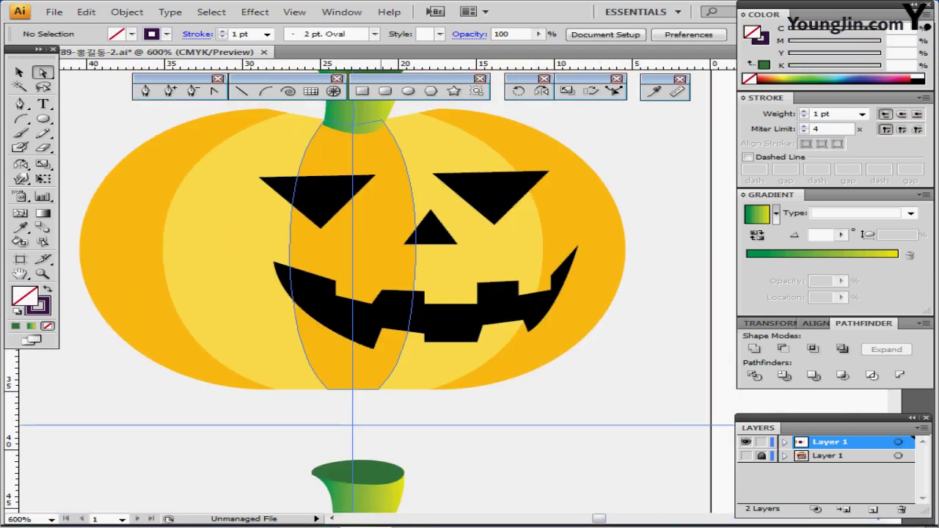
Step: Rotate the whole jack-o'-lantern, including its face and stem, slightly counter-clockwise
{"action": "left_click", "coordinate": [364, 302], "text": "ctrl"}
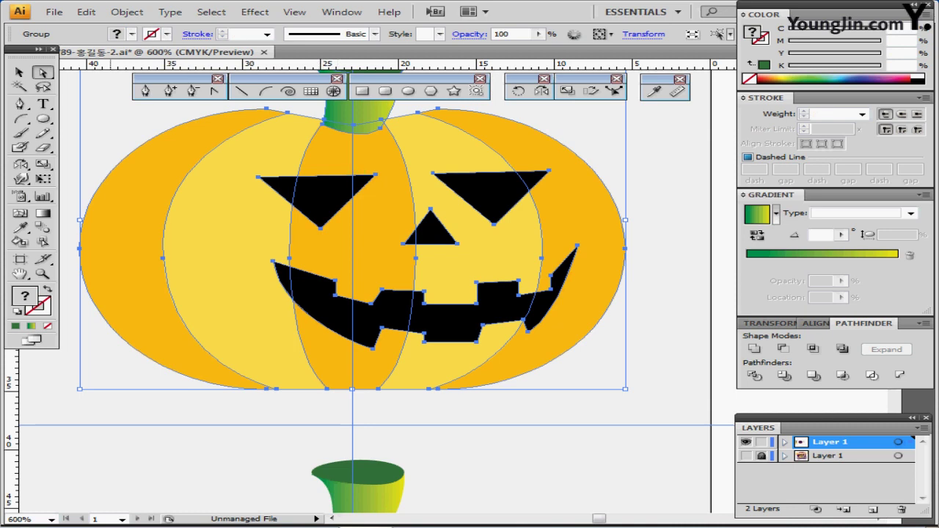
{"action": "left_click", "coordinate": [231, 107], "text": "ctrl"}
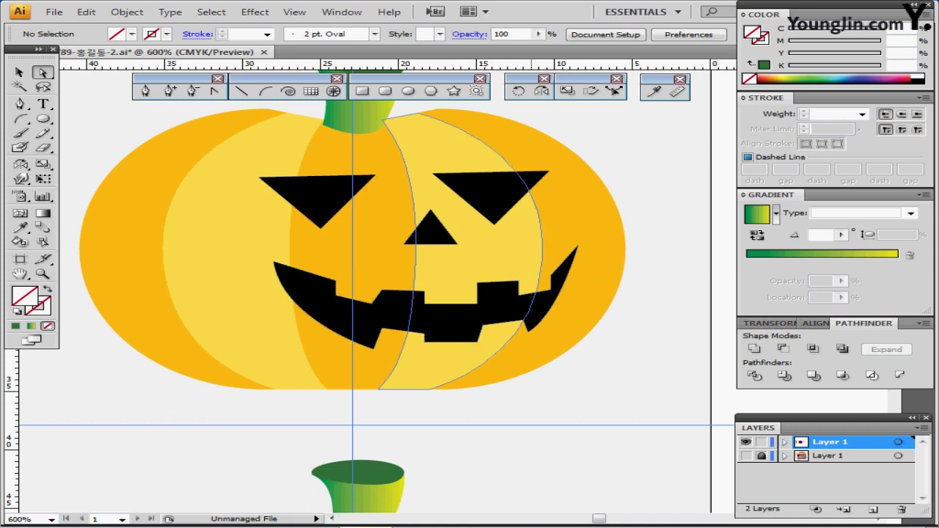
{"action": "key", "text": "ctrl+minus"}
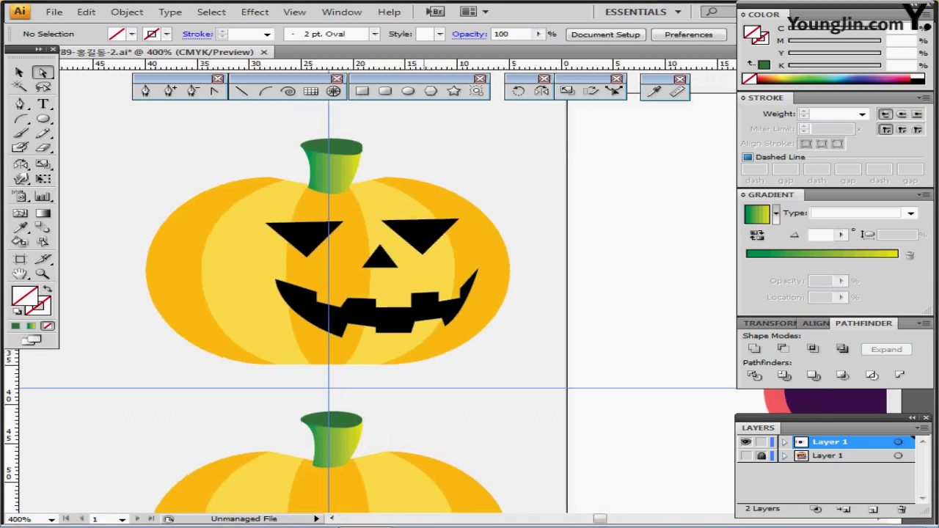
{"action": "key", "text": "v"}
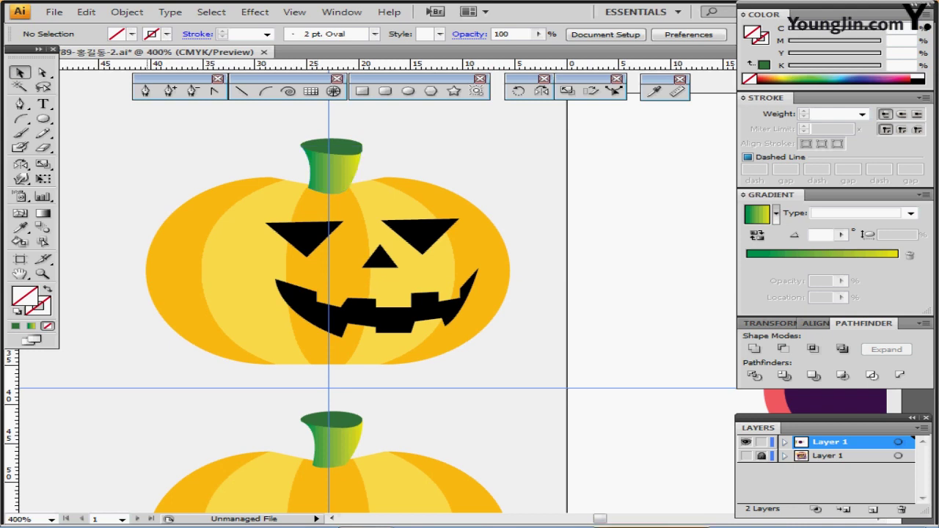
{"action": "left_click_drag", "start_coordinate": [145, 120], "coordinate": [482, 347]}
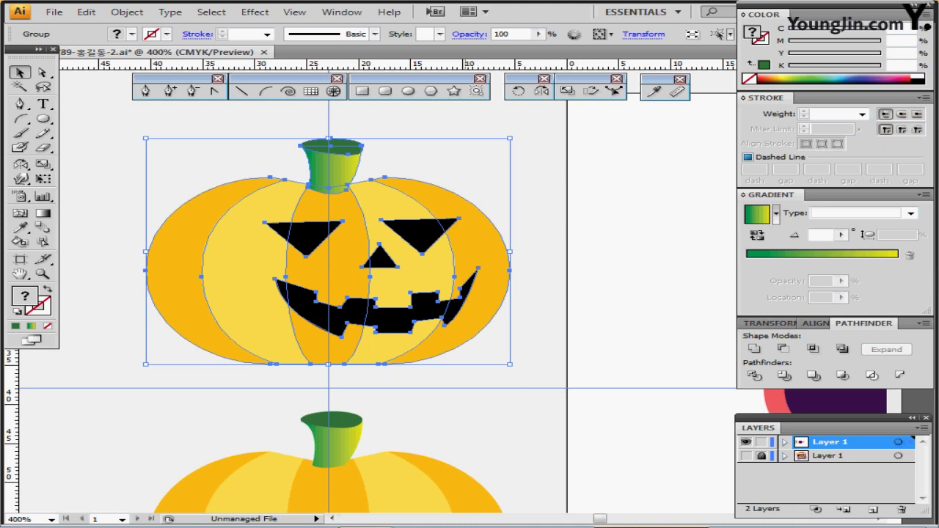
{"action": "double_click", "coordinate": [518, 91]}
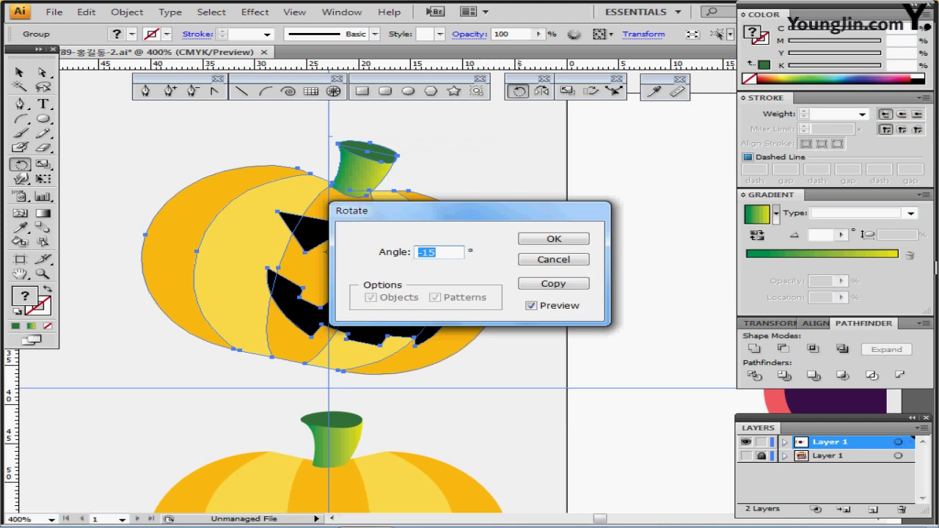
{"action": "type", "text": "0"}
{"action": "key", "text": "Return"}
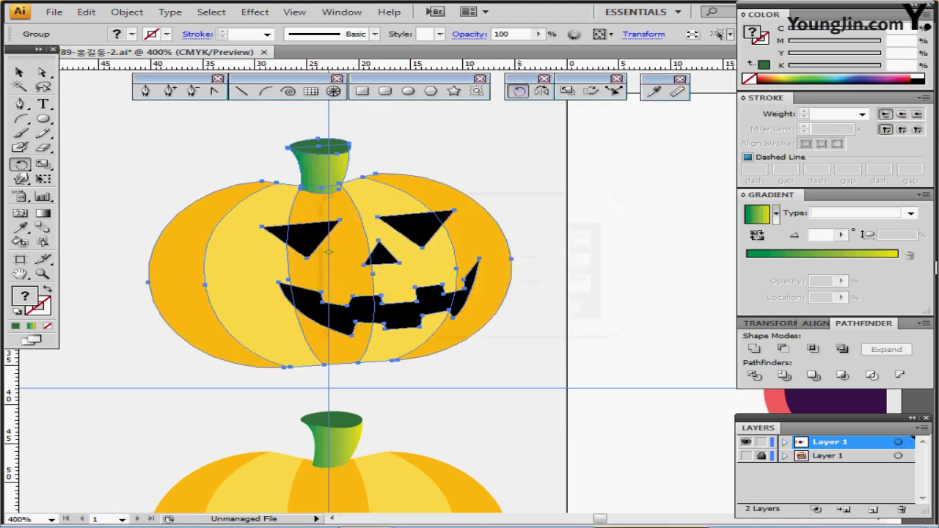
Step: Move the tilted jack-o'-lantern onto the middle of the purple hexagon badge
{"action": "key", "text": "ctrl"}
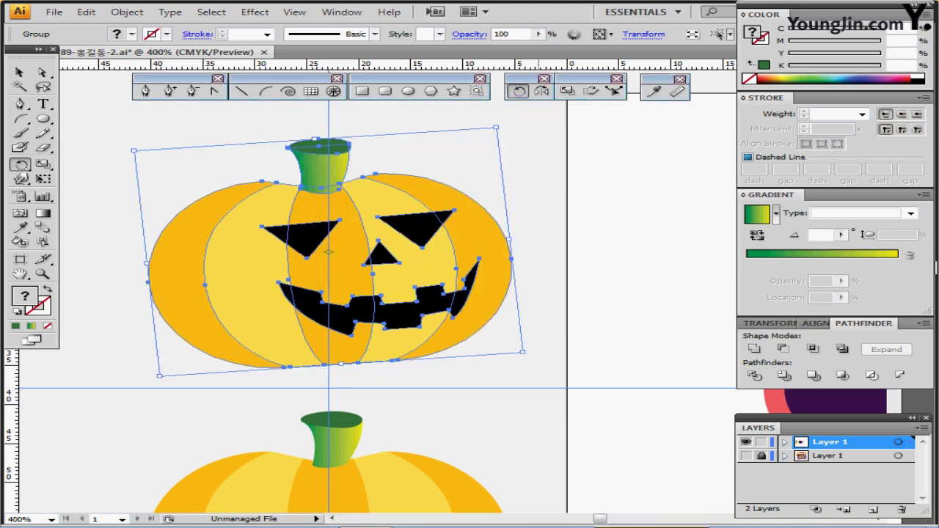
{"action": "key", "text": "ctrl+minus"}
{"action": "left_click_drag", "start_coordinate": [381, 253], "coordinate": [510, 295]}
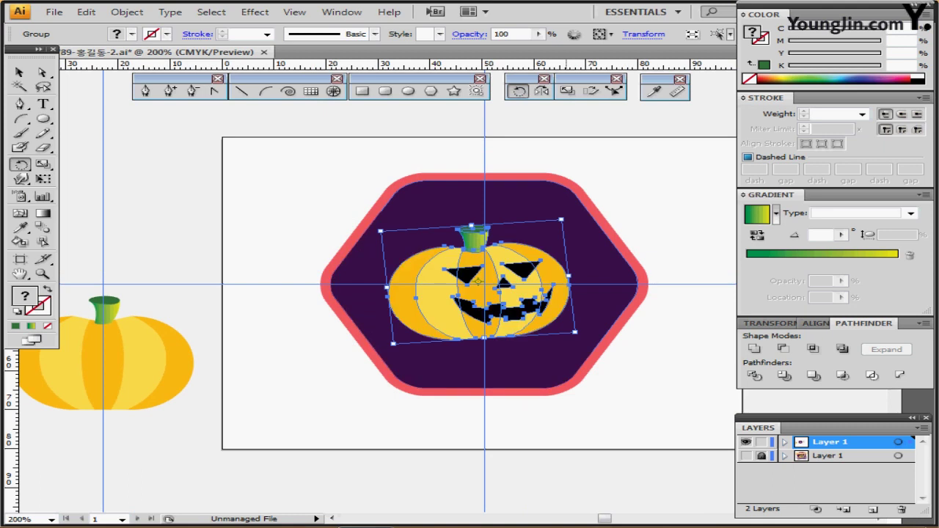
Step: Nudge the jack-o'-lantern down and right in outline view to match the example's pumpkin, with the example layer shown only for comparison, and deselect it
{"action": "left_click", "coordinate": [745, 456]}
{"action": "key", "text": "ctrl+y"}
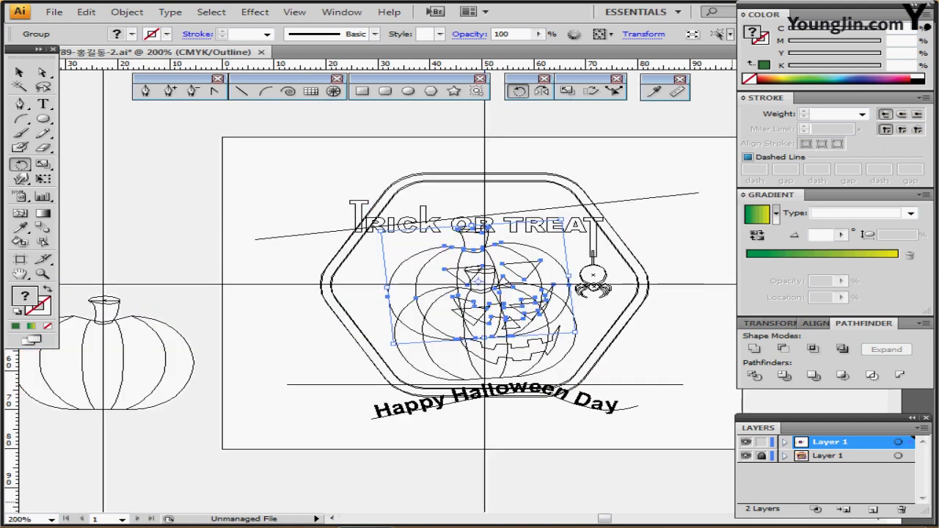
{"action": "key", "text": "Down"}
{"action": "key", "text": "Down"}
{"action": "key", "text": "Down"}
{"action": "key", "text": "Down"}
{"action": "key", "text": "Down"}
{"action": "key", "text": "Down"}
{"action": "key", "text": "Down"}
{"action": "key", "text": "Down"}
{"action": "key", "text": "Down"}
{"action": "key", "text": "Down"}
{"action": "key", "text": "Down"}
{"action": "key", "text": "Down"}
{"action": "key", "text": "Down"}
{"action": "key", "text": "Down"}
{"action": "key", "text": "Down"}
{"action": "key", "text": "Down"}
{"action": "key", "text": "Down"}
{"action": "key", "text": "Down"}
{"action": "key", "text": "Down"}
{"action": "key", "text": "Down"}
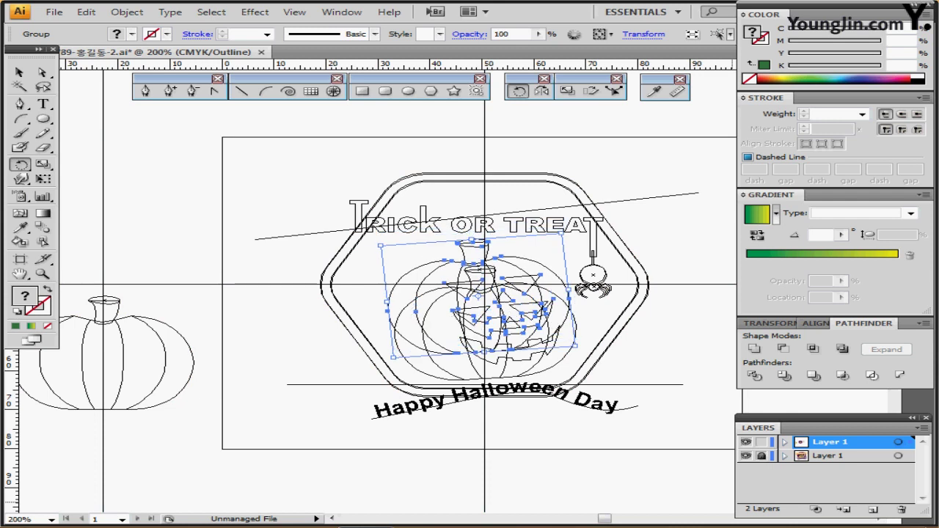
{"action": "key", "text": "Down"}
{"action": "key", "text": "Down"}
{"action": "key", "text": "Down"}
{"action": "key", "text": "Down"}
{"action": "key", "text": "Right"}
{"action": "key", "text": "Right"}
{"action": "key", "text": "Right"}
{"action": "key", "text": "Right"}
{"action": "key", "text": "Right"}
{"action": "key", "text": "Right"}
{"action": "key", "text": "Right"}
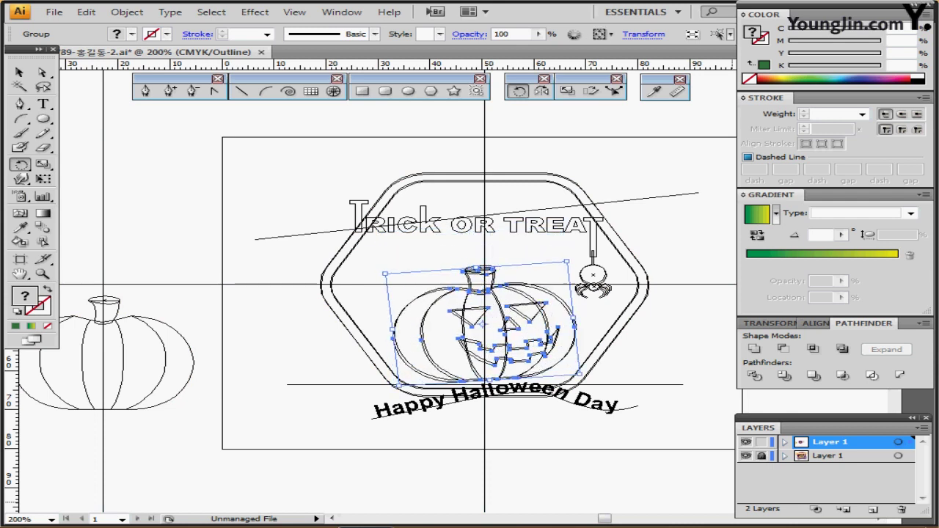
{"action": "key", "text": "ctrl+y"}
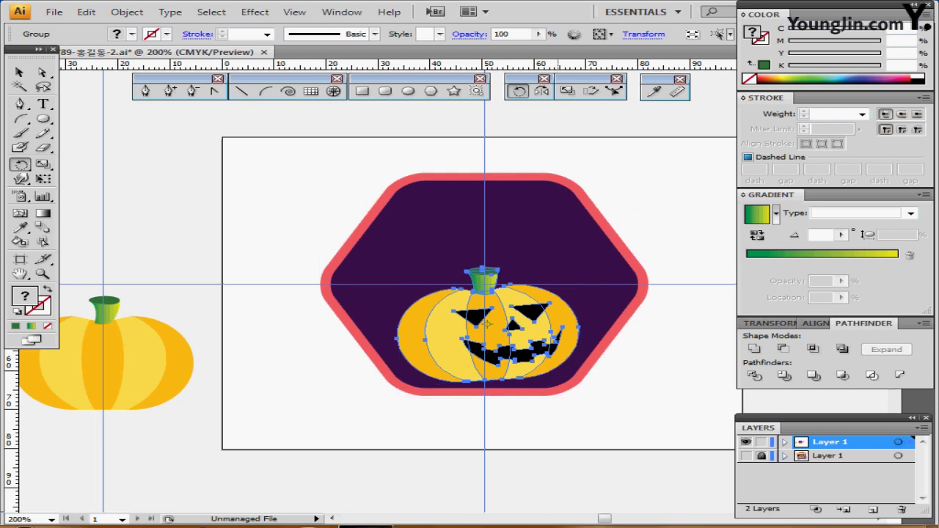
{"action": "left_click", "coordinate": [557, 263], "text": "ctrl"}
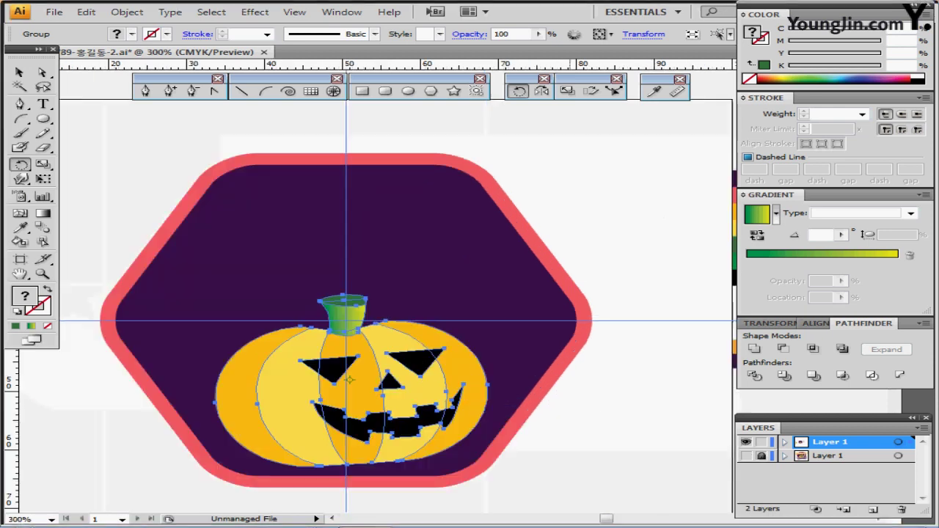
{"action": "left_click_drag", "start_coordinate": [490, 315], "coordinate": [576, 268]}
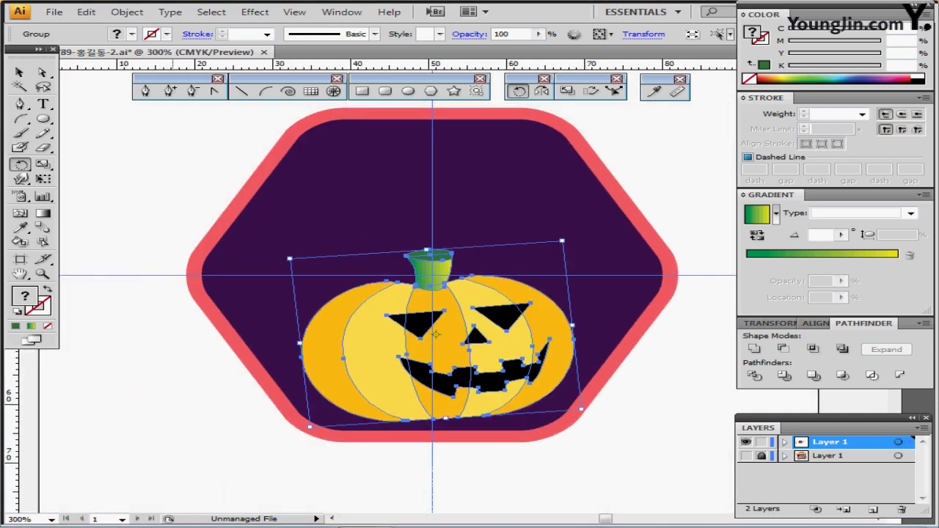
{"action": "key", "text": "ctrl+shift+a"}
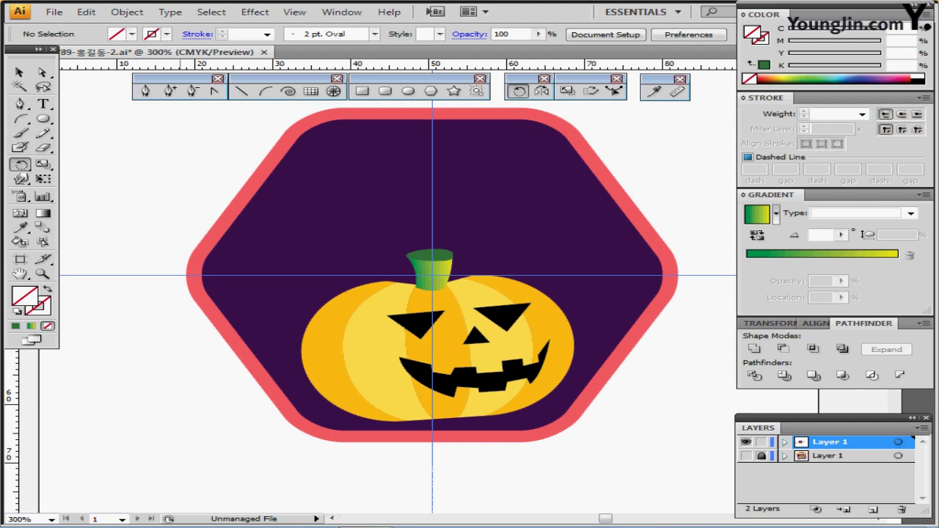
Step: Draw a 5 mm by 5 mm white circle without stroke on the badge, above and to the right of the pumpkin stem
{"action": "key", "text": "d"}
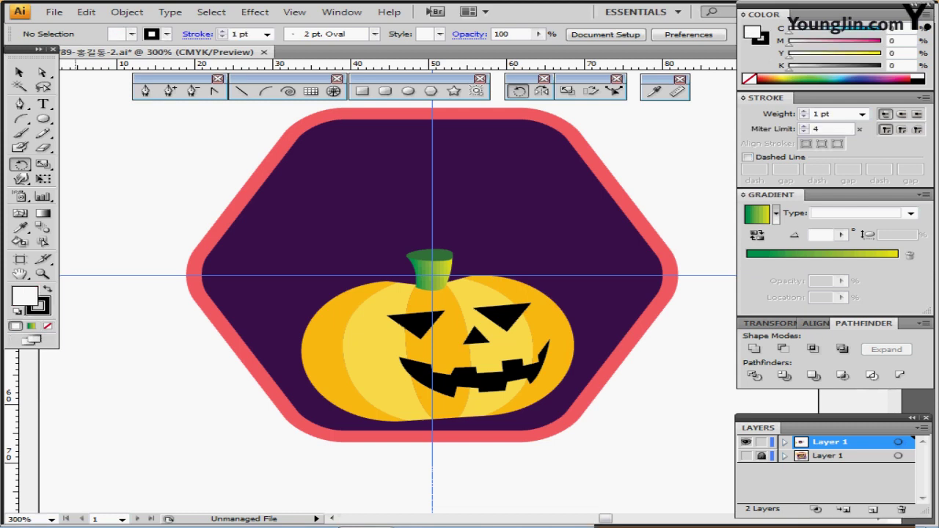
{"action": "key", "text": "slash"}
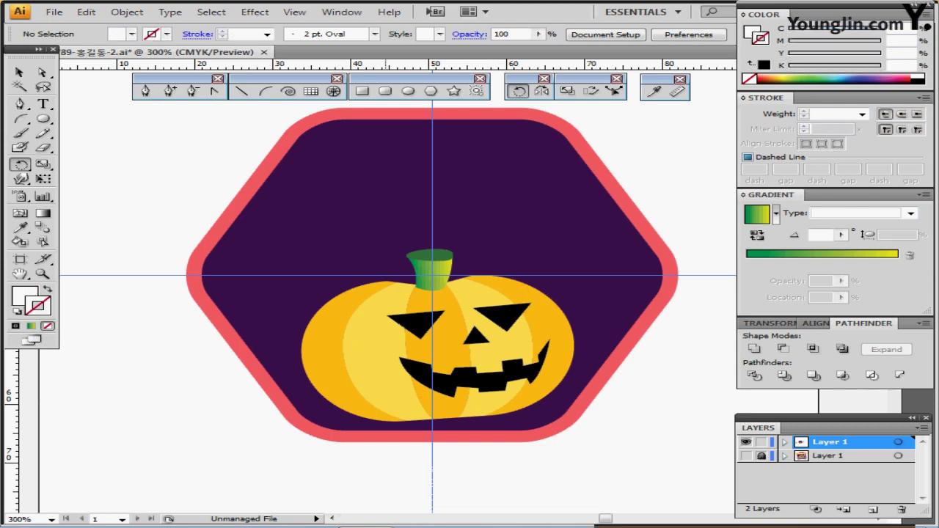
{"action": "key", "text": "l"}
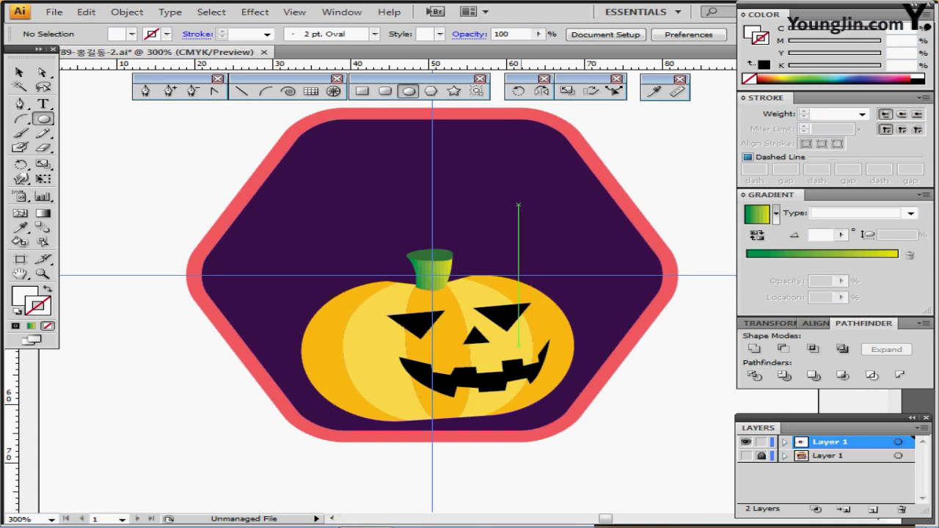
{"action": "left_click", "coordinate": [518, 205]}
{"action": "type", "text": "5"}
{"action": "key", "text": "Tab"}
{"action": "type", "text": "5"}
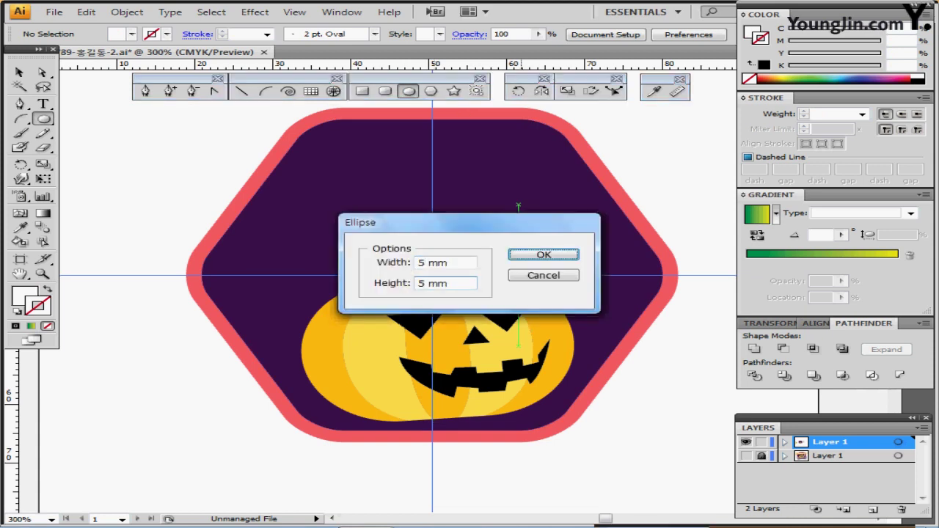
{"action": "key", "text": "Return"}
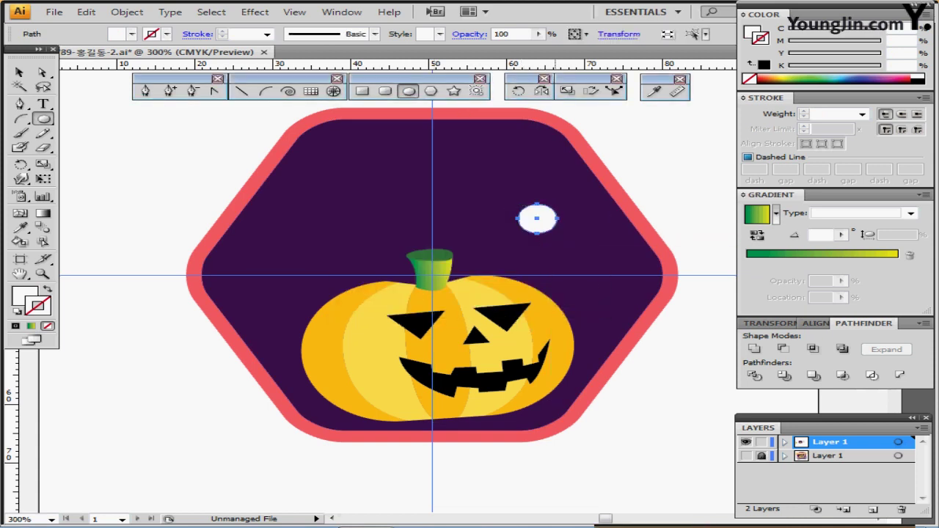
Step: Draw a 2 mm by 2 mm white circle and place it centred under the large circle, slightly overlapping its lower edge
{"action": "left_click", "coordinate": [546, 243], "text": "ctrl"}
{"action": "left_click", "coordinate": [546, 243], "text": "ctrl"}
{"action": "left_click", "coordinate": [364, 301], "text": "ctrl"}
{"action": "left_click_drag", "start_coordinate": [333, 301], "coordinate": [431, 205]}
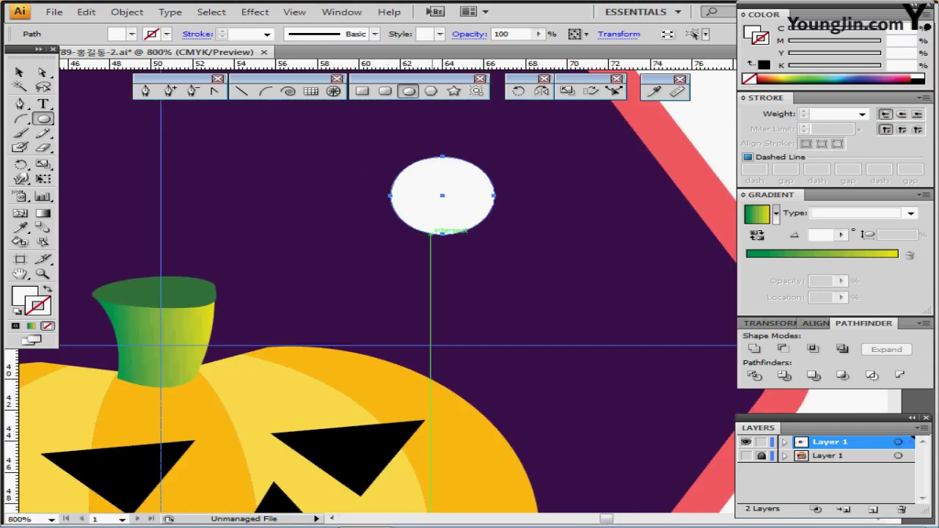
{"action": "left_click", "coordinate": [431, 234]}
{"action": "type", "text": "2"}
{"action": "key", "text": "Tab"}
{"action": "type", "text": "2"}
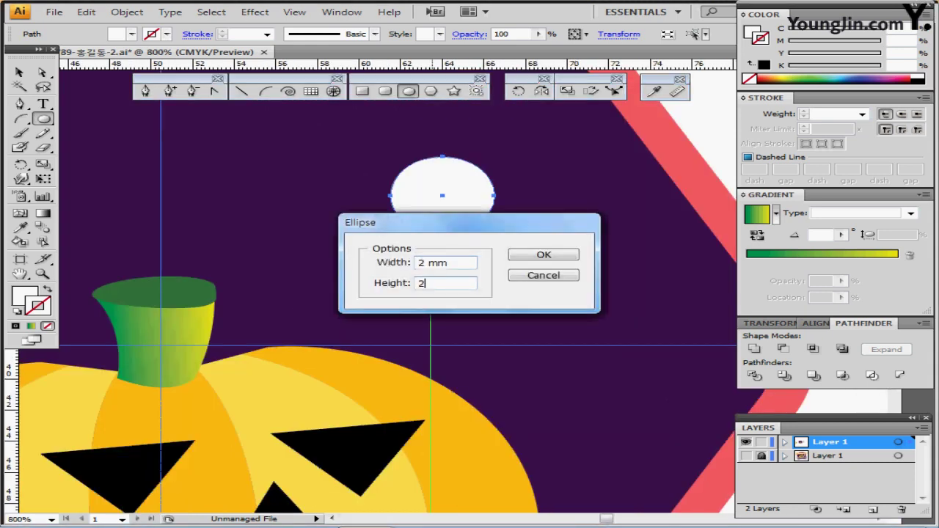
{"action": "key", "text": "Return"}
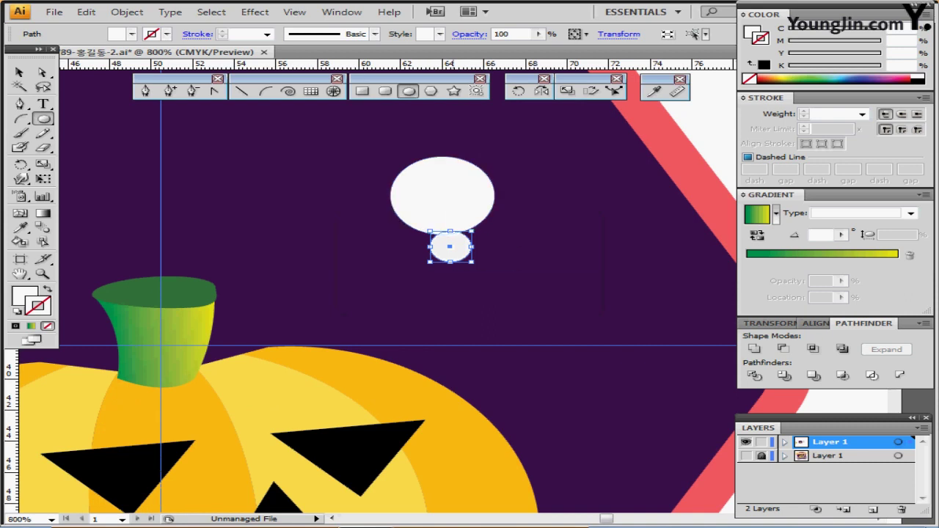
{"action": "left_click_drag", "start_coordinate": [451, 246], "coordinate": [443, 244]}
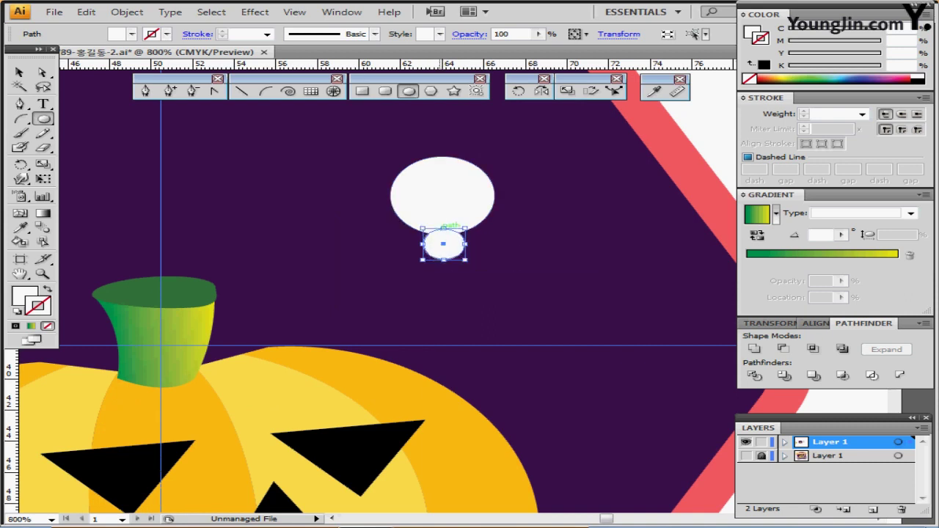
Step: Draw a thin vertical white rectangle rising from the upper edge of the large circle as the spider's thread
{"action": "left_click_drag", "start_coordinate": [425, 374], "coordinate": [414, 424]}
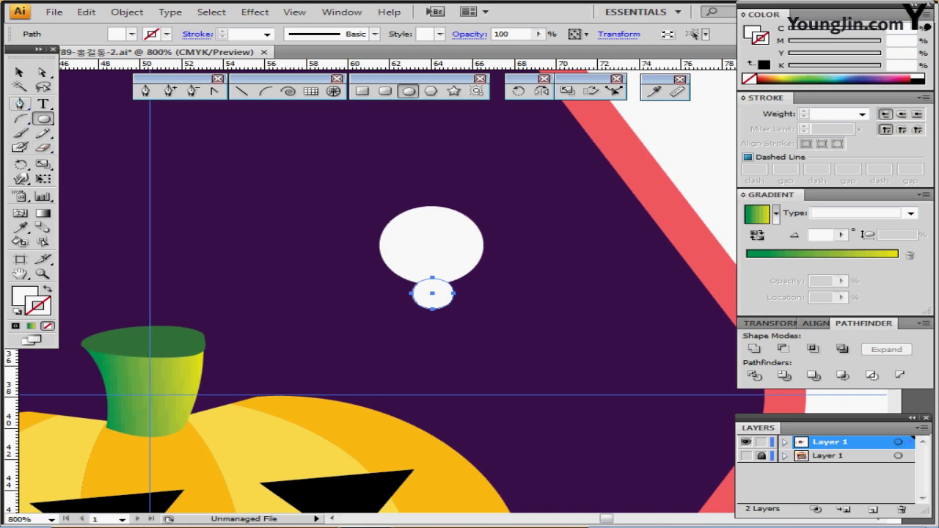
{"action": "left_click", "coordinate": [362, 91]}
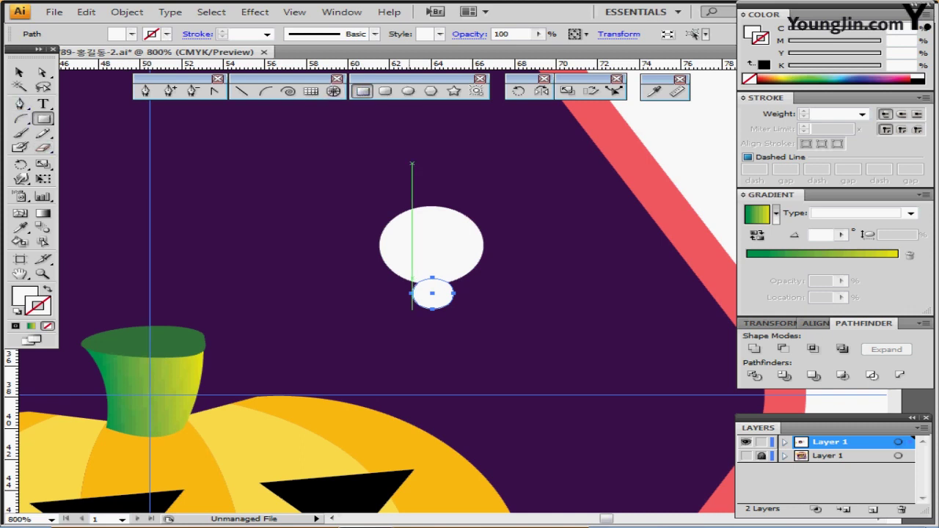
{"action": "left_click_drag", "start_coordinate": [426, 120], "coordinate": [431, 213]}
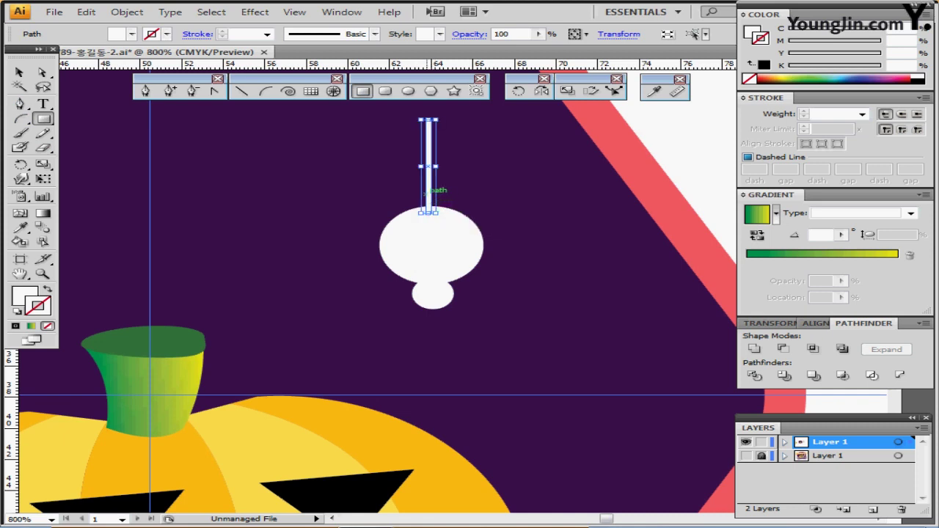
Step: Align the two white circles and the thin rectangle on their horizontal centres, and deselect them
{"action": "left_click", "coordinate": [462, 183], "text": "ctrl"}
{"action": "left_click", "coordinate": [439, 253], "text": "ctrl"}
{"action": "left_click", "coordinate": [435, 296], "text": "ctrl+shift"}
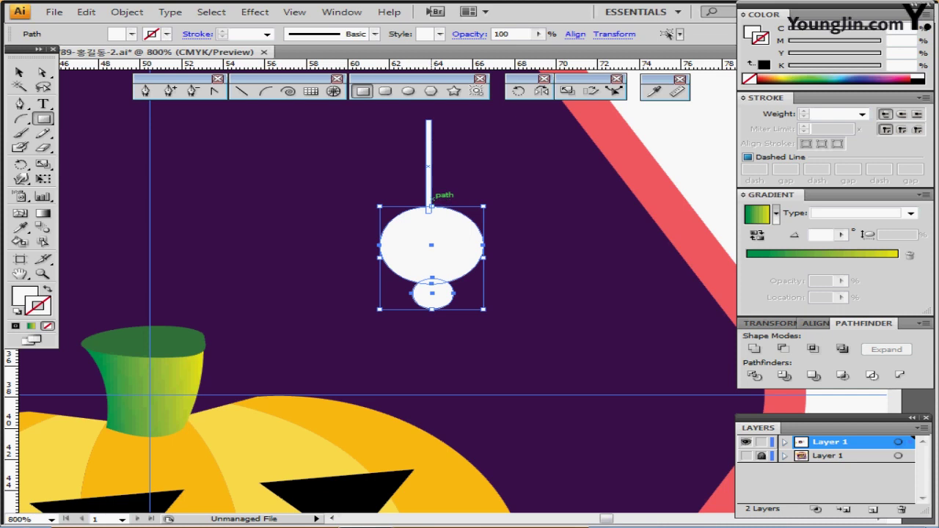
{"action": "left_click", "coordinate": [432, 189], "text": "ctrl+shift"}
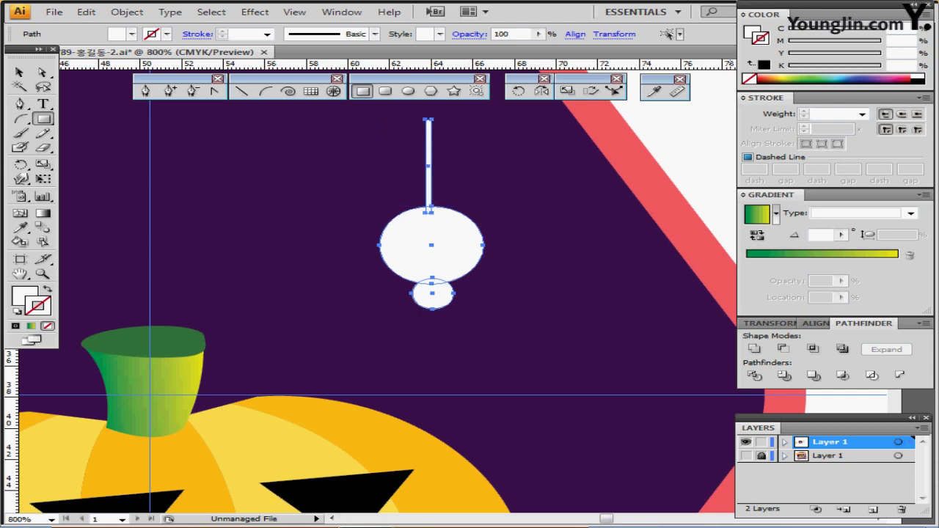
{"action": "left_click", "coordinate": [817, 323]}
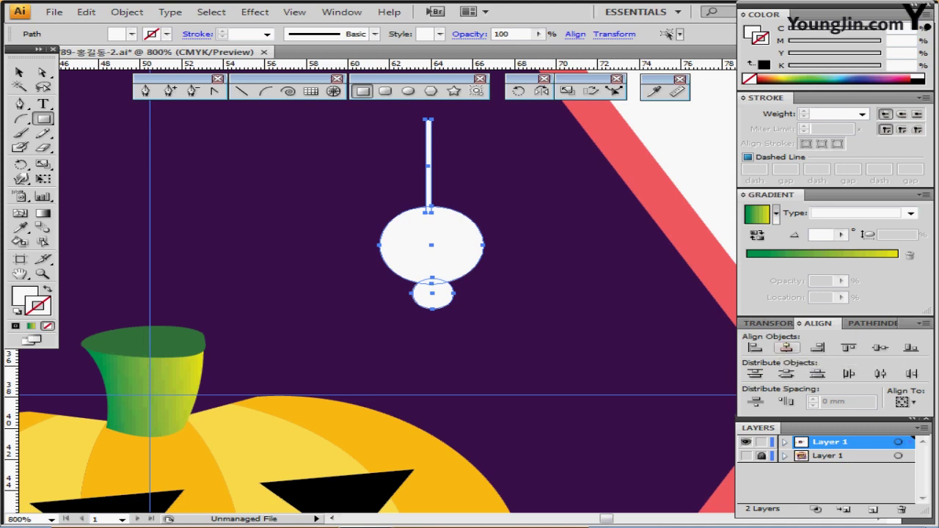
{"action": "left_click", "coordinate": [786, 348]}
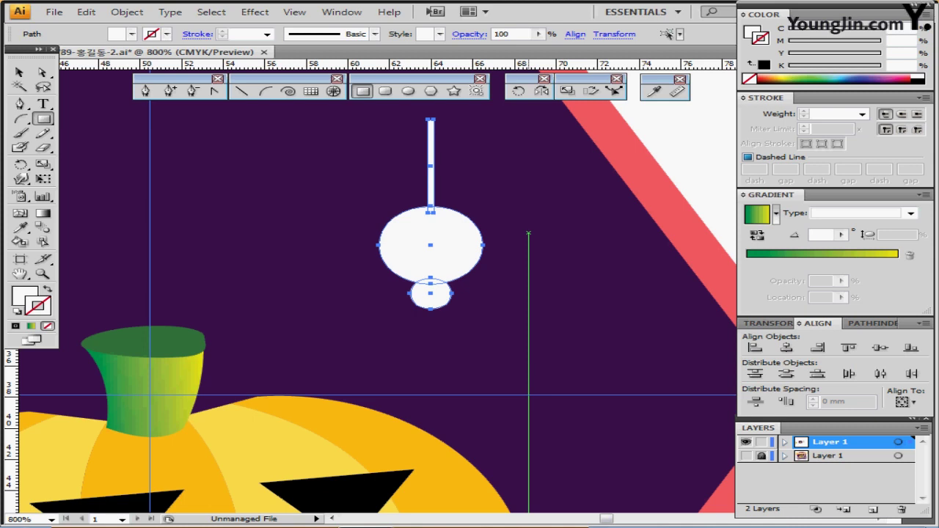
{"action": "left_click", "coordinate": [540, 233], "text": "ctrl"}
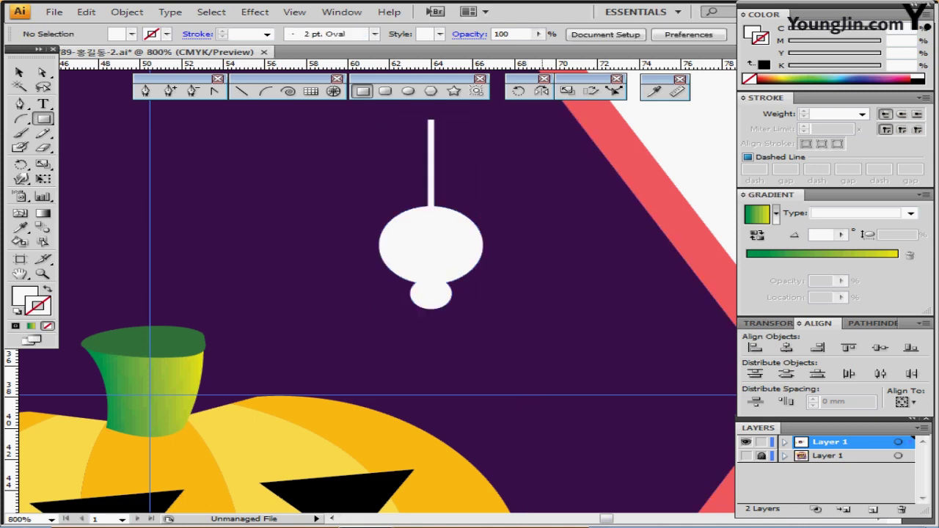
{"action": "scroll", "coordinate": [540, 233], "scroll_direction": "down", "scroll_amount": 2}
{"action": "left_click", "coordinate": [453, 199], "text": "ctrl"}
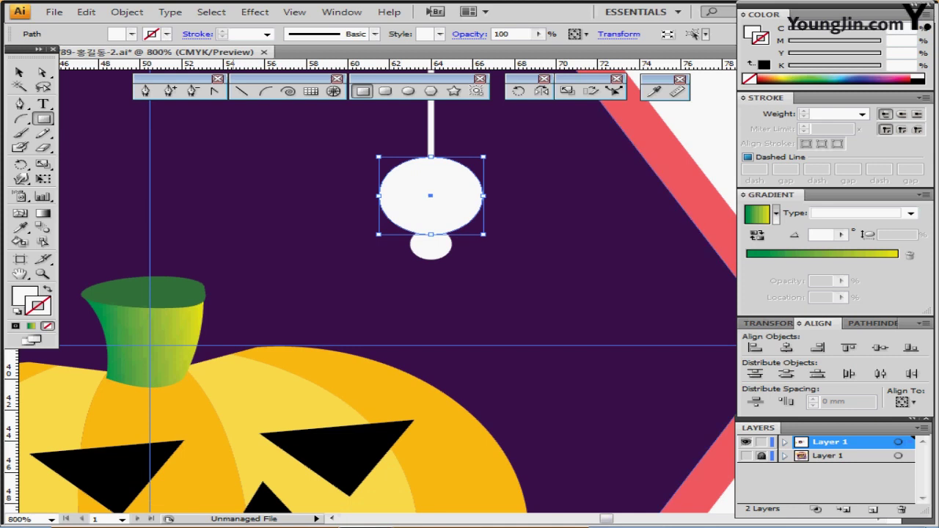
{"action": "key", "text": "ctrl+shift+a"}
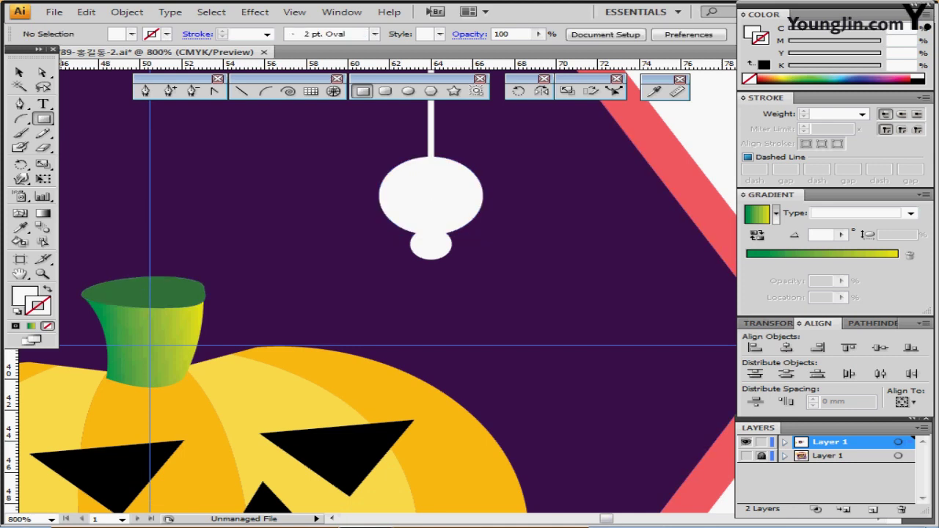
Step: Draw a bent three-segment spider leg from the small circle's left side with a 0.75 pt white stroke and no fill
{"action": "key", "text": "shift+x"}
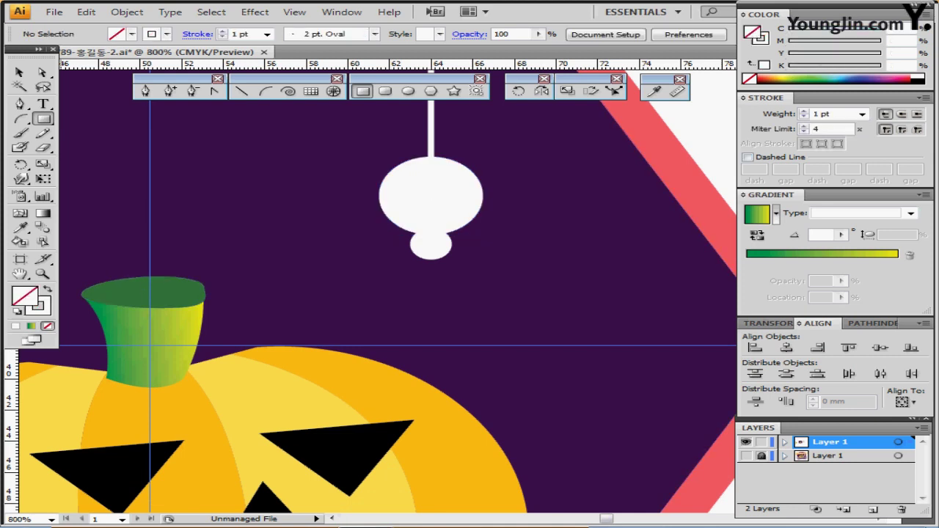
{"action": "left_click", "coordinate": [267, 34]}
{"action": "type", "text": "0.75"}
{"action": "key", "text": "Return"}
{"action": "left_click", "coordinate": [146, 90]}
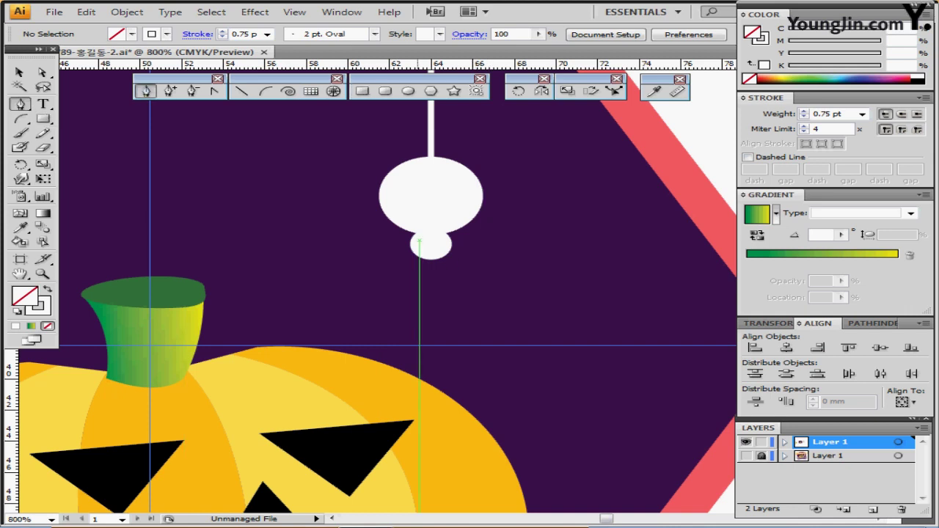
{"action": "left_click_drag", "start_coordinate": [419, 240], "coordinate": [374, 229]}
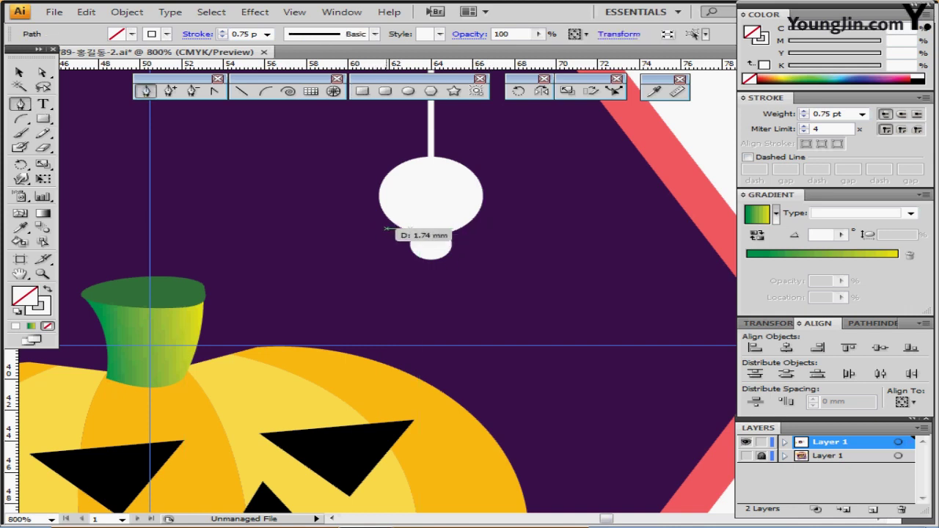
{"action": "left_click", "coordinate": [386, 228]}
{"action": "left_click", "coordinate": [364, 240]}
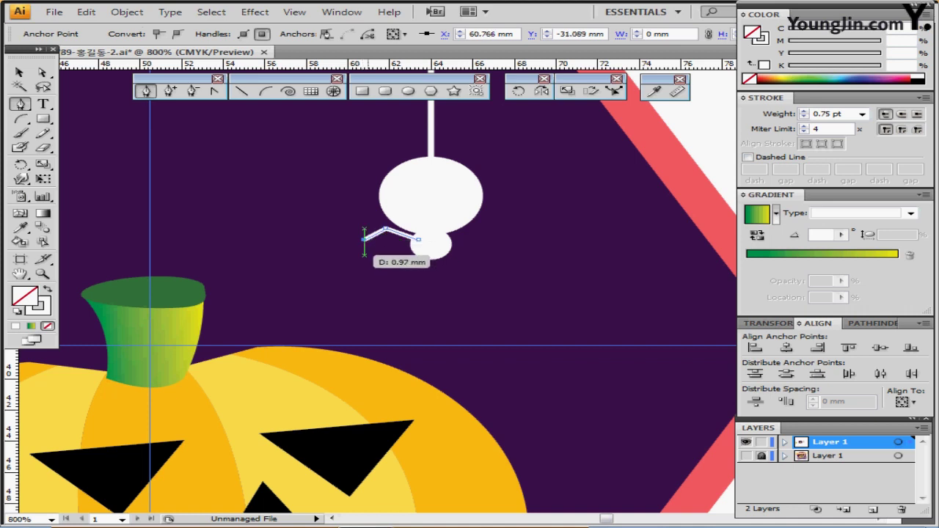
{"action": "left_click", "coordinate": [364, 256]}
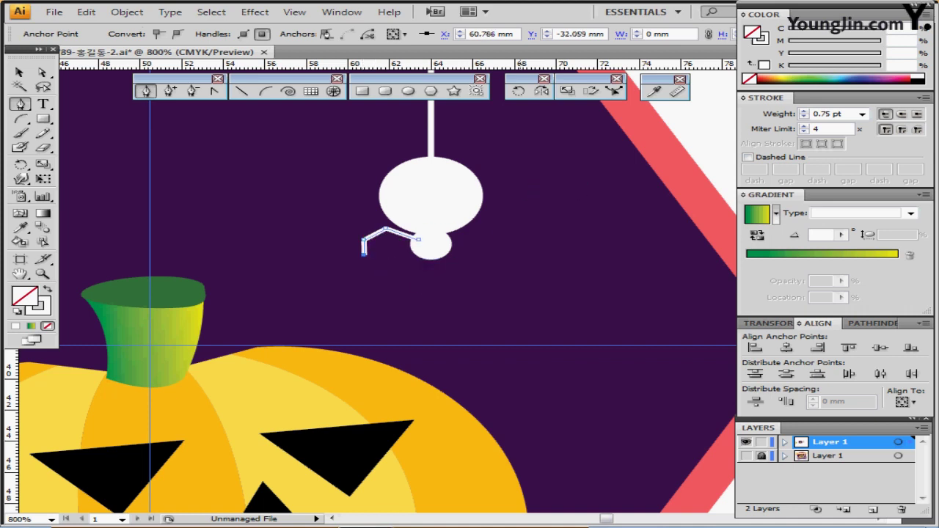
Step: Nudge the leg's free end point slightly to the right and down so the tip angles inwards
{"action": "key", "text": "Right"}
{"action": "key", "text": "Right"}
{"action": "key", "text": "Right"}
{"action": "key", "text": "Right"}
{"action": "key", "text": "Down"}
{"action": "key", "text": "Down"}
{"action": "key", "text": "Down"}
{"action": "key", "text": "Right"}
{"action": "key", "text": "Right"}
Step: Convert the leg's stroke into a filled shape with Outline Stroke
{"action": "left_click", "coordinate": [127, 12]}
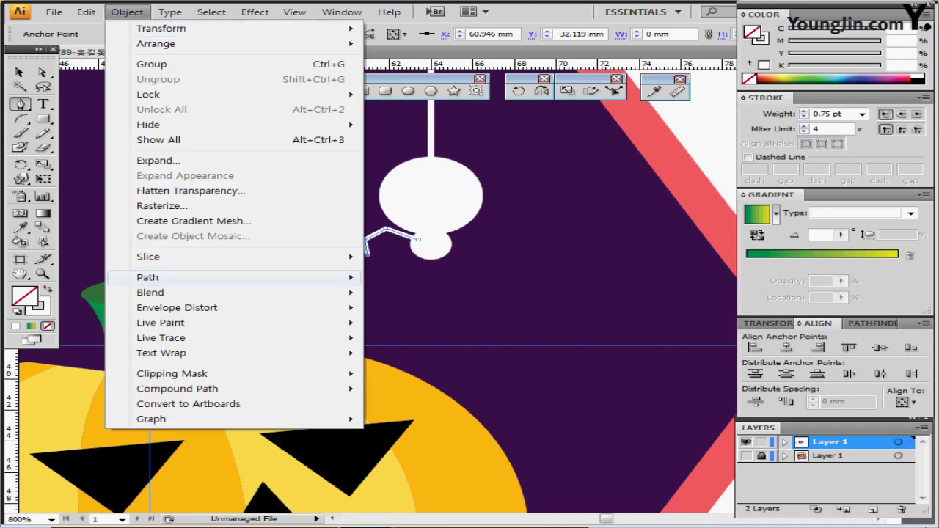
{"action": "mouse_move", "coordinate": [154, 277]}
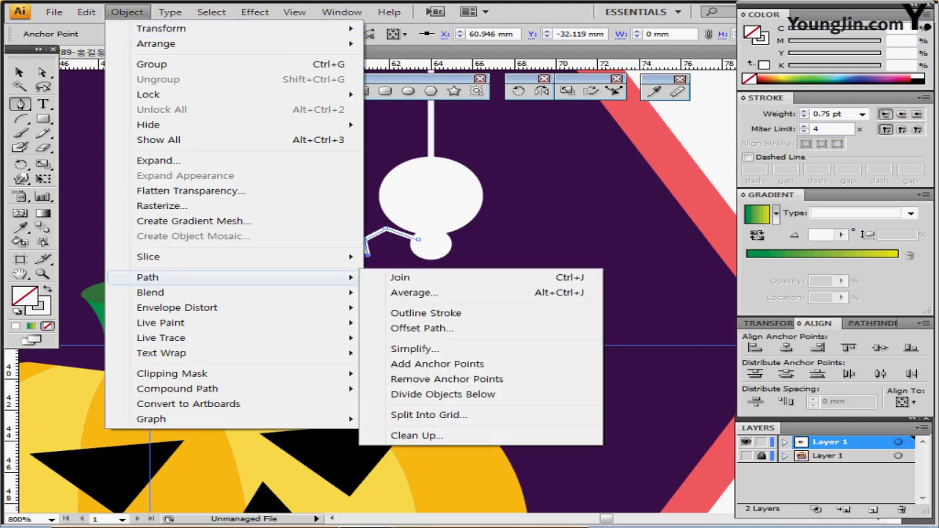
{"action": "left_click", "coordinate": [426, 312]}
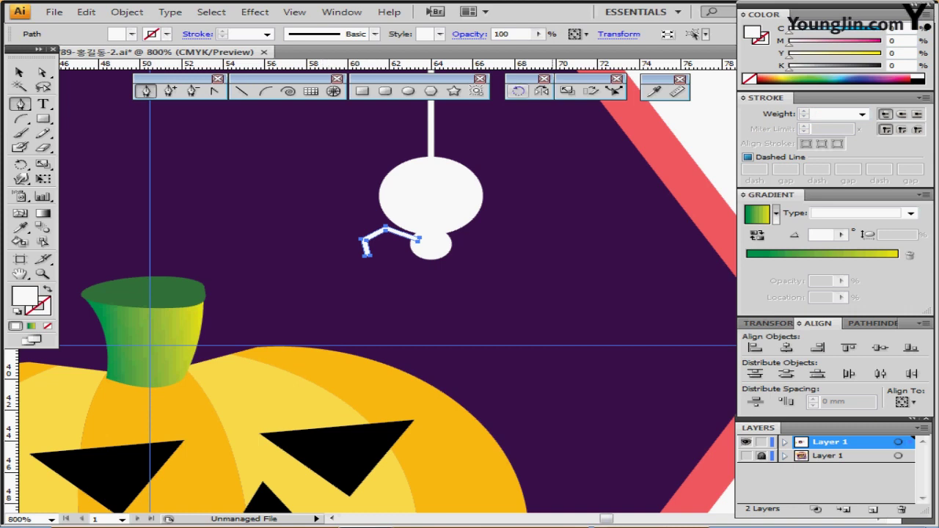
Step: Rotate a copy of the leg by 30° about its inner end and repeat the transformation to make three legs
{"action": "left_click", "coordinate": [518, 91]}
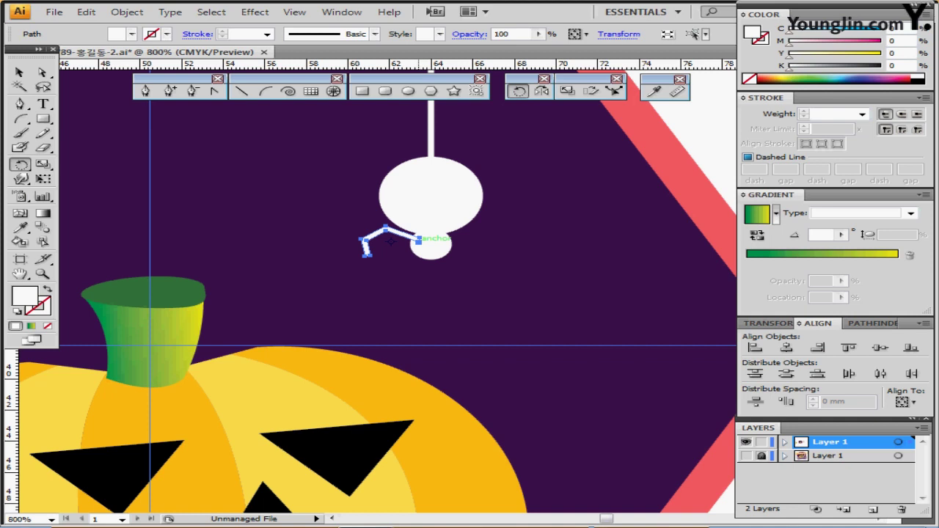
{"action": "left_click", "coordinate": [419, 239], "text": "alt"}
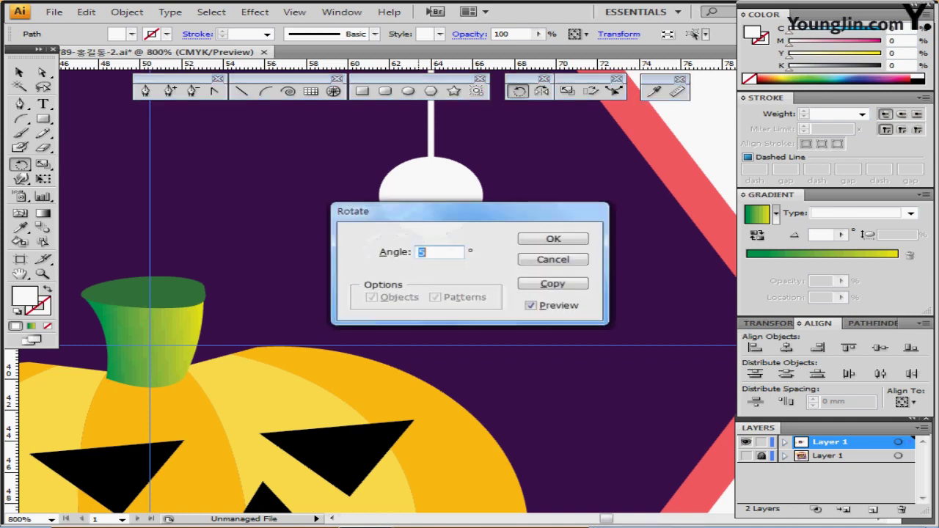
{"action": "left_click_drag", "start_coordinate": [411, 212], "coordinate": [589, 171]}
{"action": "type", "text": "30"}
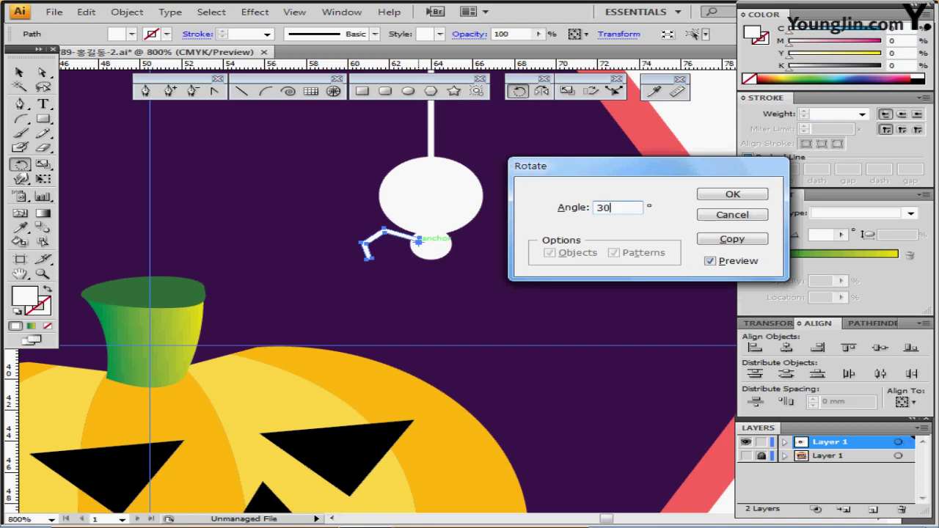
{"action": "key", "text": "Tab"}
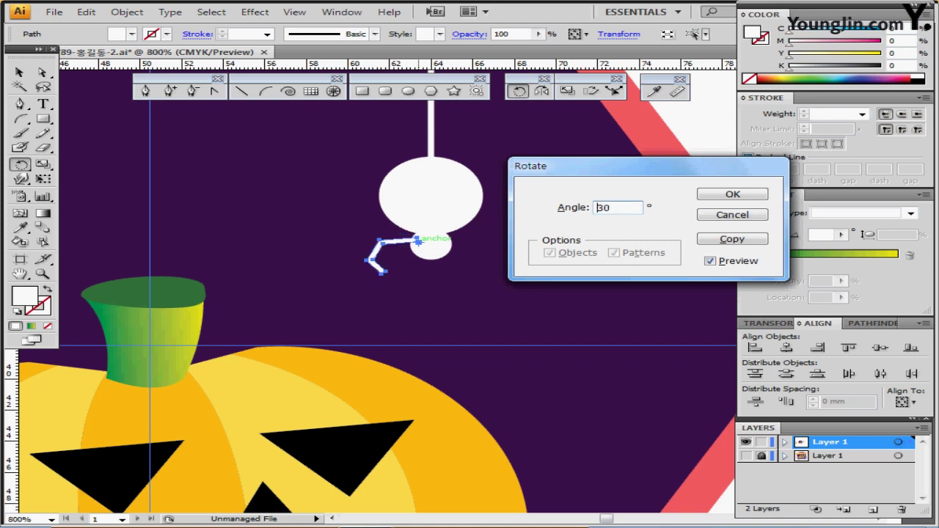
{"action": "key", "text": "Return"}
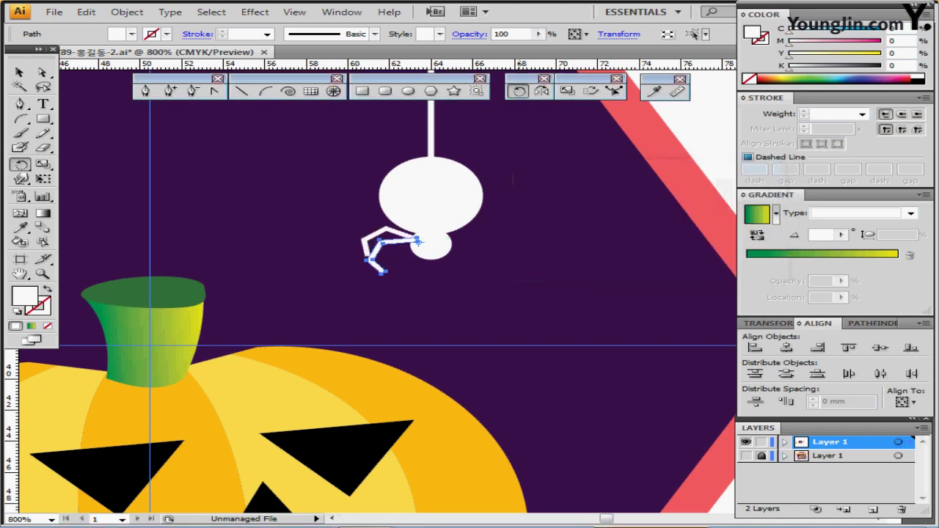
{"action": "key", "text": "ctrl+d"}
{"action": "key", "text": "ctrl+d"}
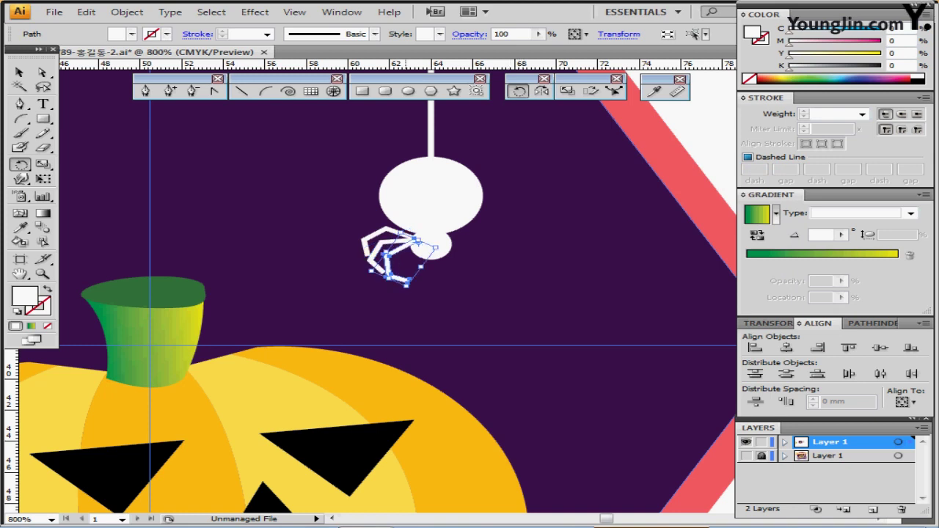
Step: Select the three legs and reflect a copy of them across the vertical axis through the large circle's centre
{"action": "left_click", "coordinate": [370, 259], "text": "ctrl+shift"}
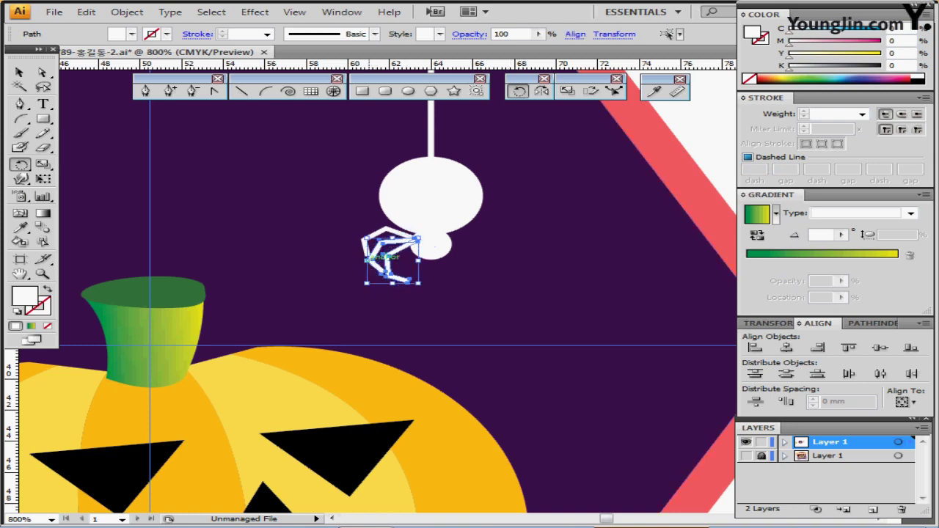
{"action": "left_click", "coordinate": [365, 240], "text": "ctrl+shift"}
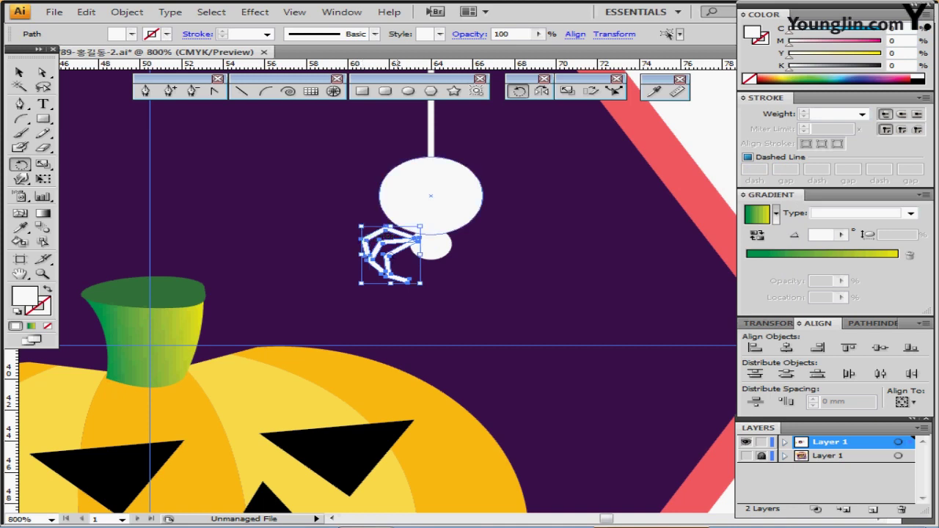
{"action": "left_click_drag", "start_coordinate": [464, 242], "coordinate": [366, 254]}
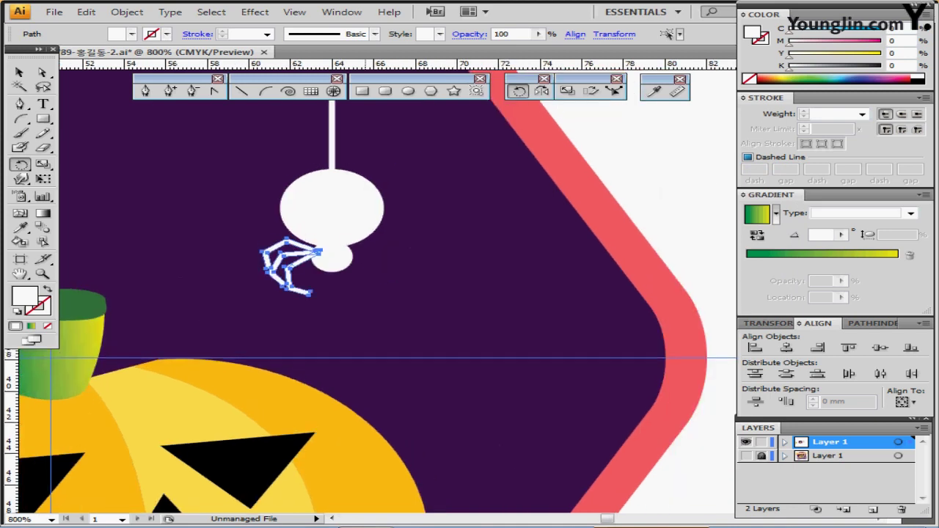
{"action": "left_click", "coordinate": [541, 90]}
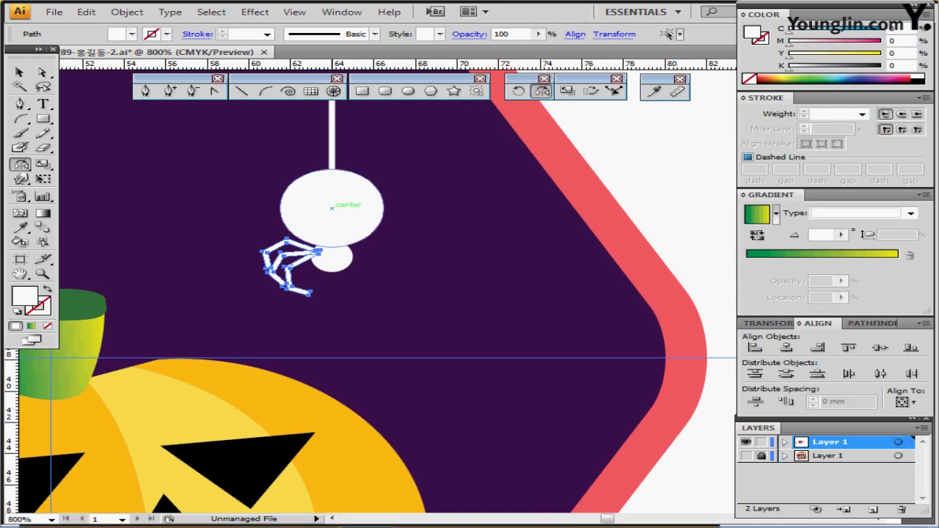
{"action": "left_click", "coordinate": [331, 208], "text": "alt"}
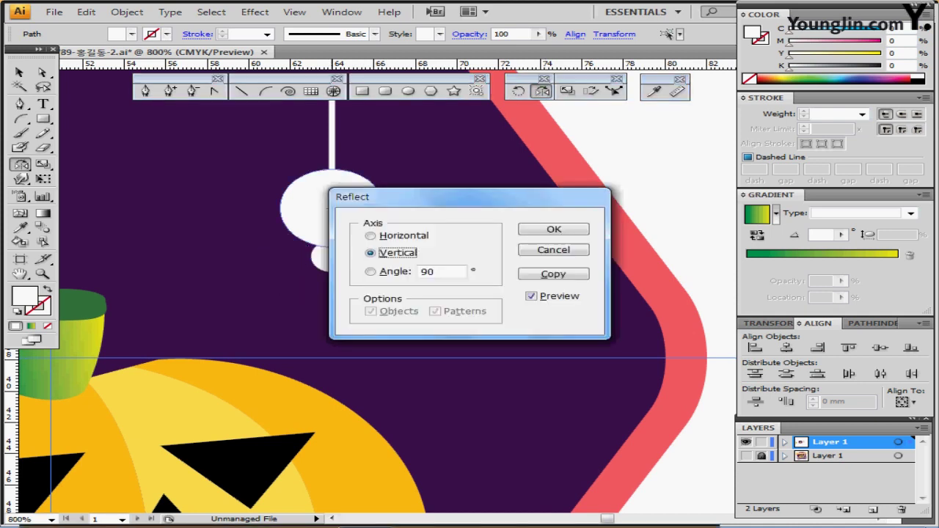
{"action": "key", "text": "alt+c"}
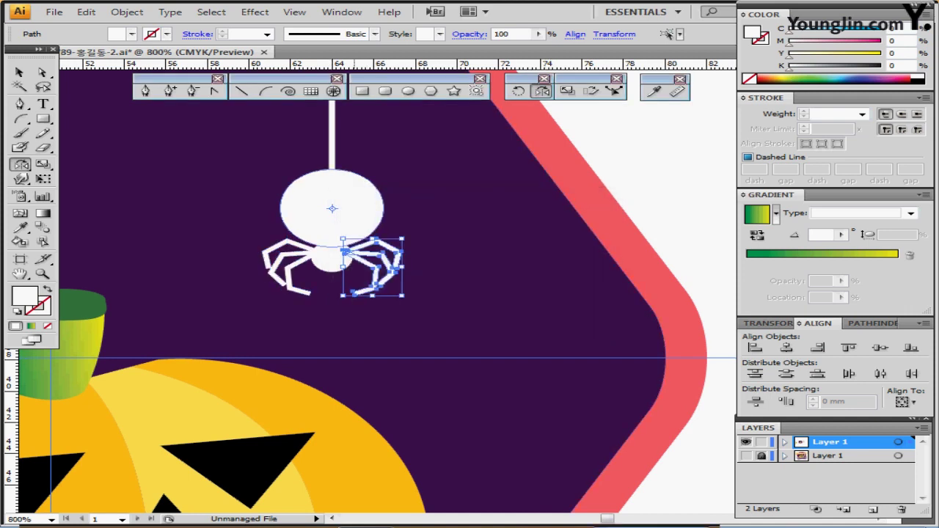
Step: Select the thread, both circles and all six legs in outline view, unite them into one shape in preview, and deselect it
{"action": "key", "text": "ctrl+y"}
{"action": "key", "text": "ctrl+shift+a"}
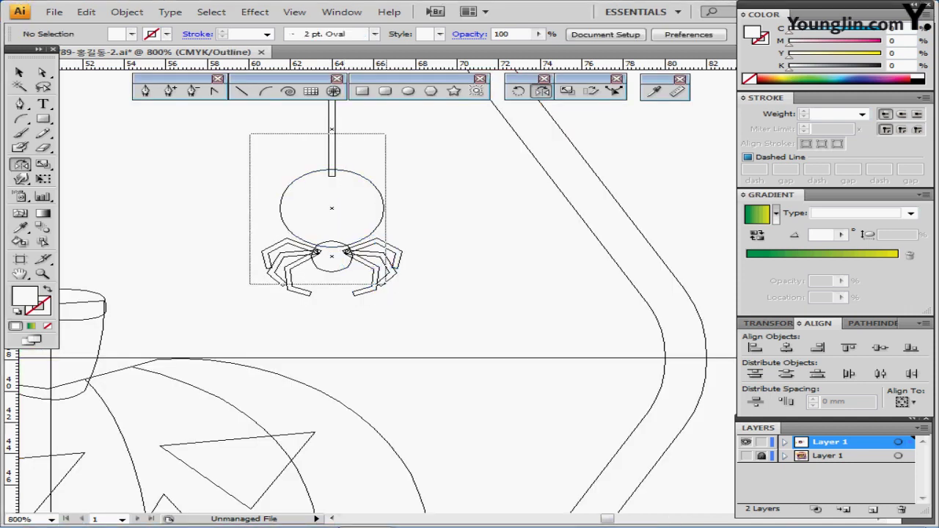
{"action": "key", "text": "ctrl+a"}
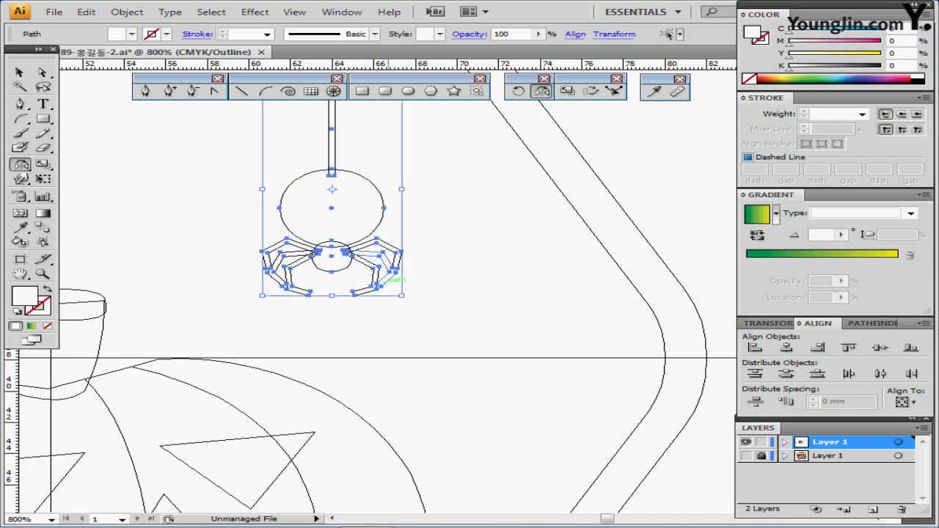
{"action": "key", "text": "ctrl+shift+b"}
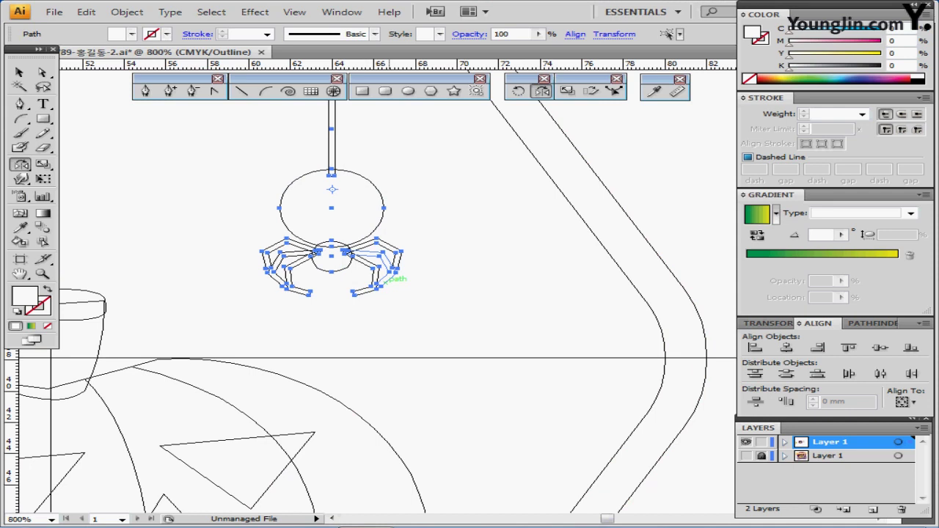
{"action": "key", "text": "ctrl+shift+b"}
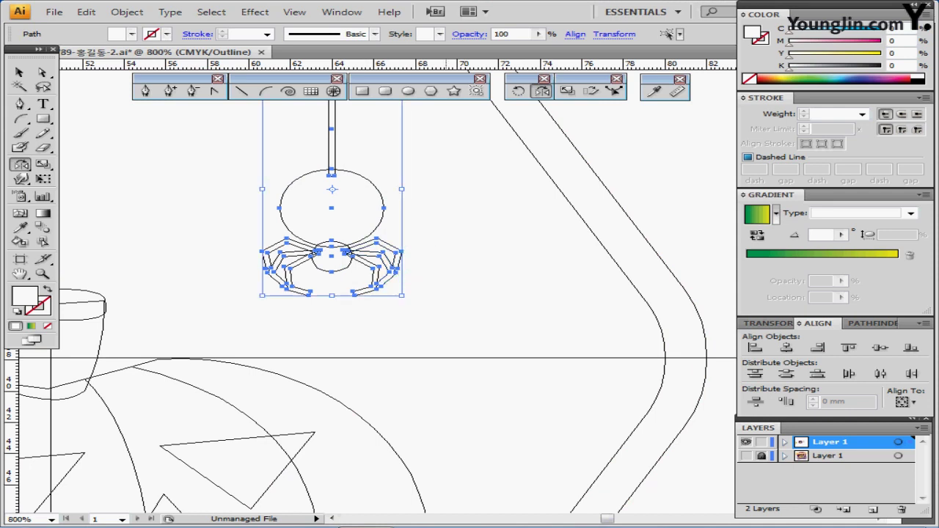
{"action": "key", "text": "ctrl+y"}
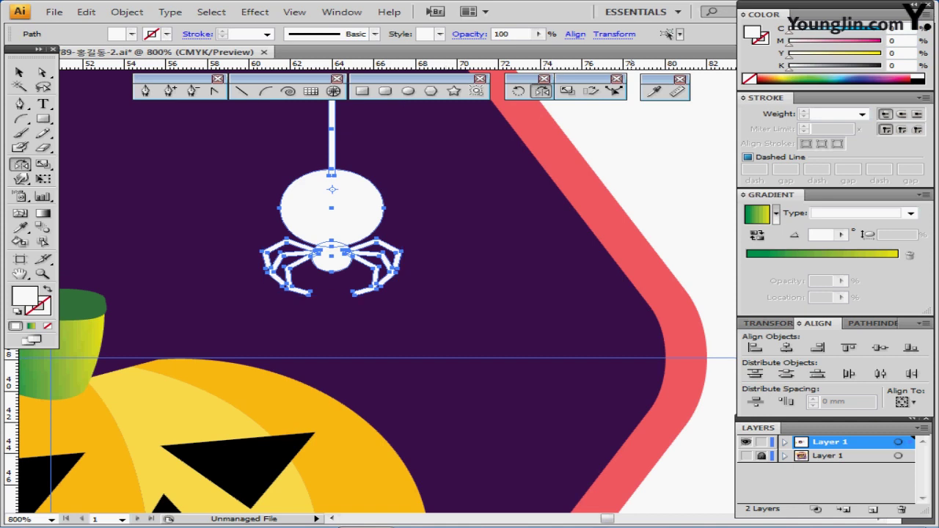
{"action": "key", "text": "shift+F8"}
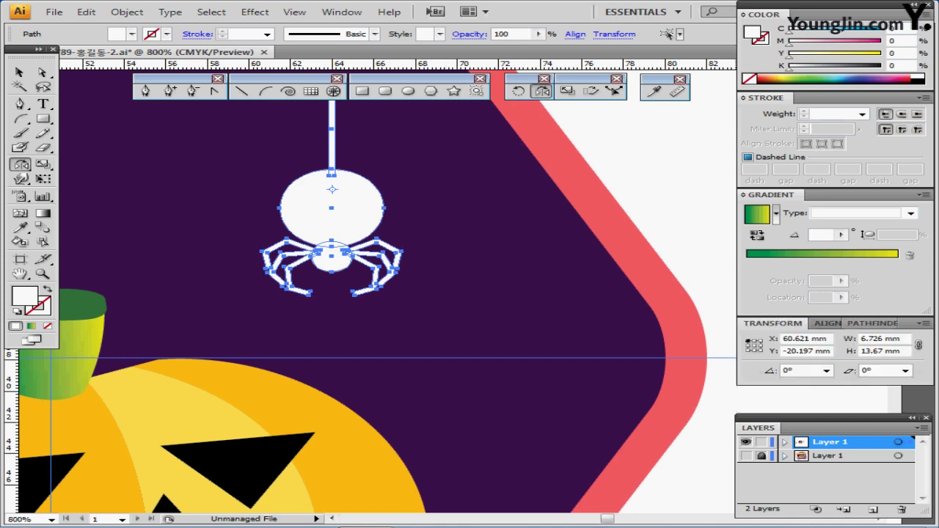
{"action": "left_click", "coordinate": [872, 323]}
{"action": "left_click", "coordinate": [754, 349]}
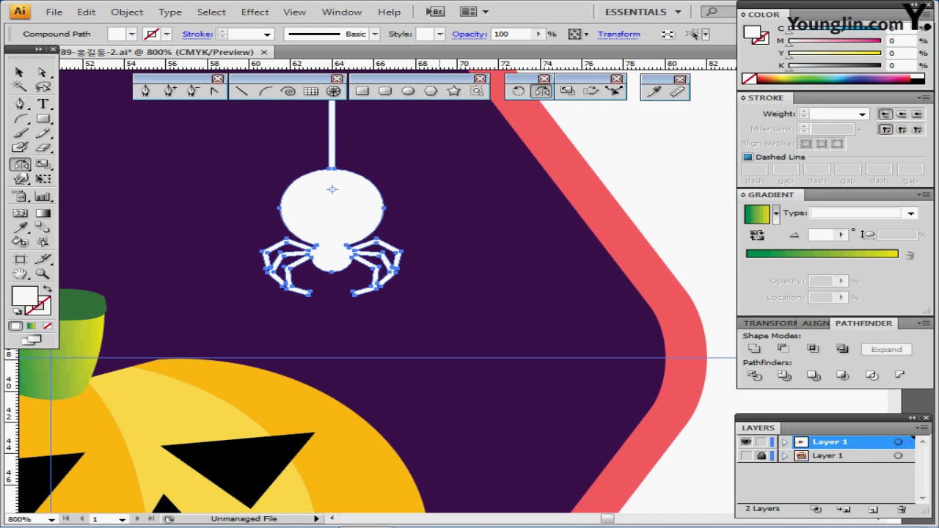
{"action": "key", "text": "ctrl"}
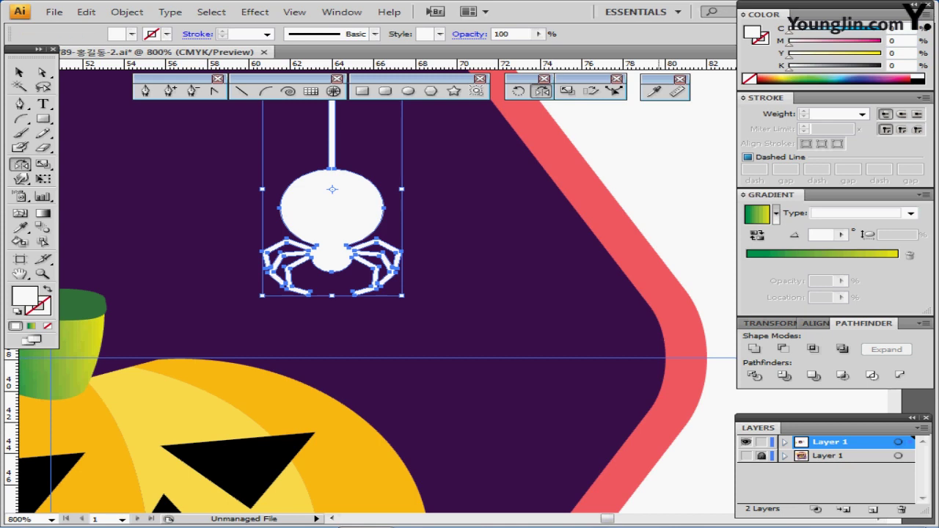
{"action": "key", "text": "ctrl+shift+a"}
Step: Load the Artistic_Paintbrush brush library and enlarge its list to show more brushes
{"action": "key", "text": "ctrl+minus"}
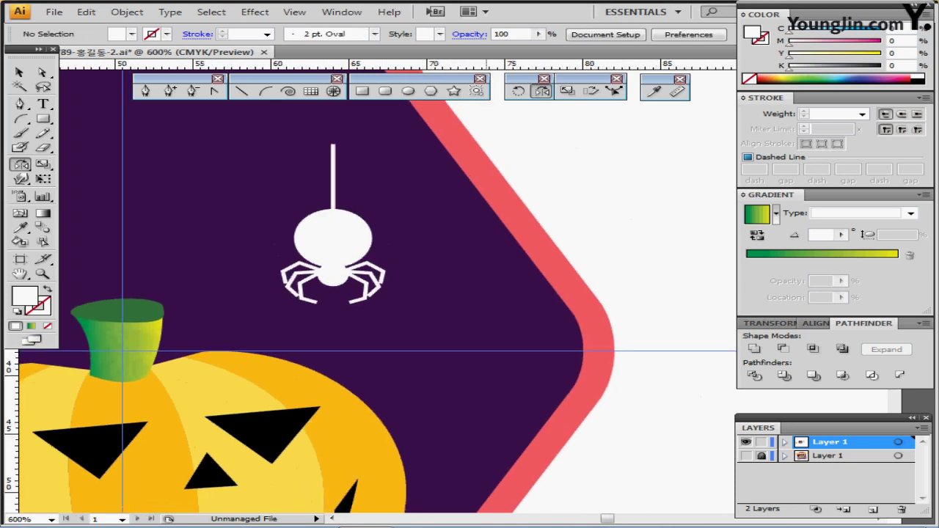
{"action": "left_click_drag", "start_coordinate": [487, 293], "coordinate": [535, 285]}
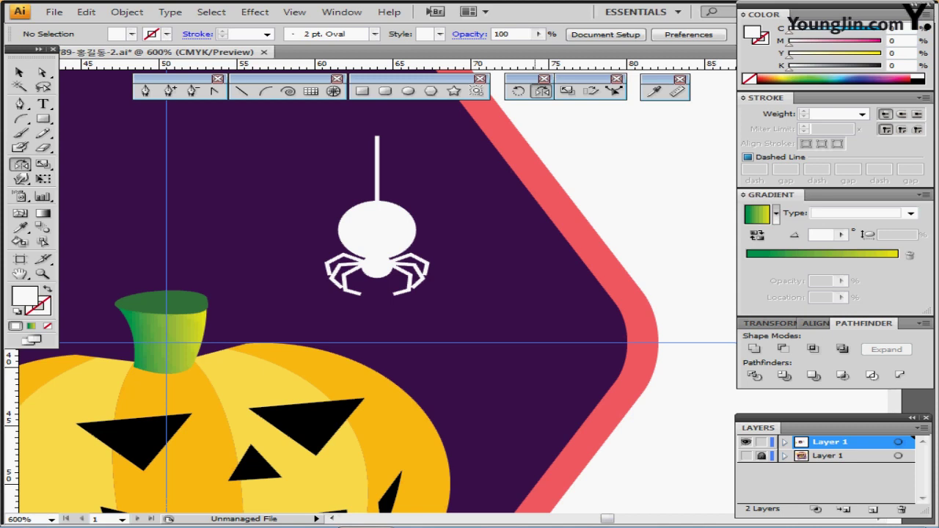
{"action": "scroll", "coordinate": [370, 286], "scroll_direction": "left", "scroll_amount": 1}
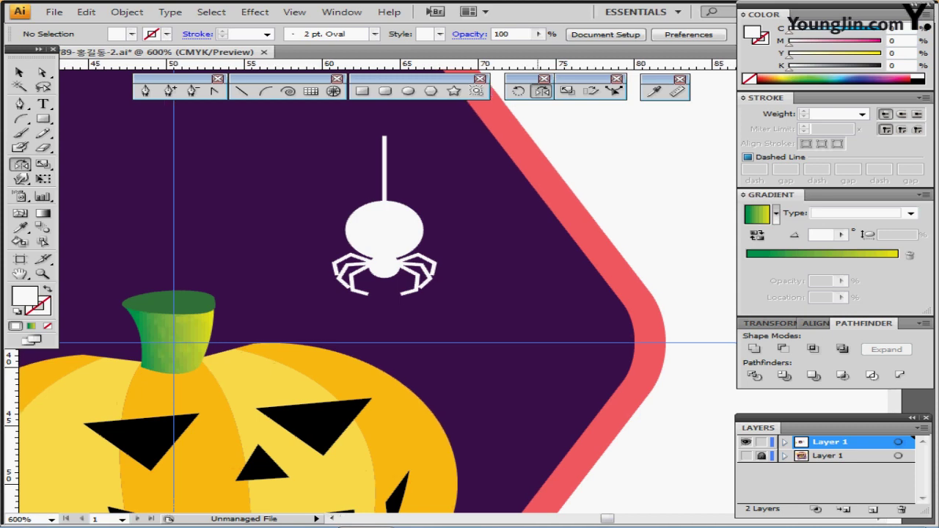
{"action": "scroll", "coordinate": [370, 287], "scroll_direction": "left", "scroll_amount": 1}
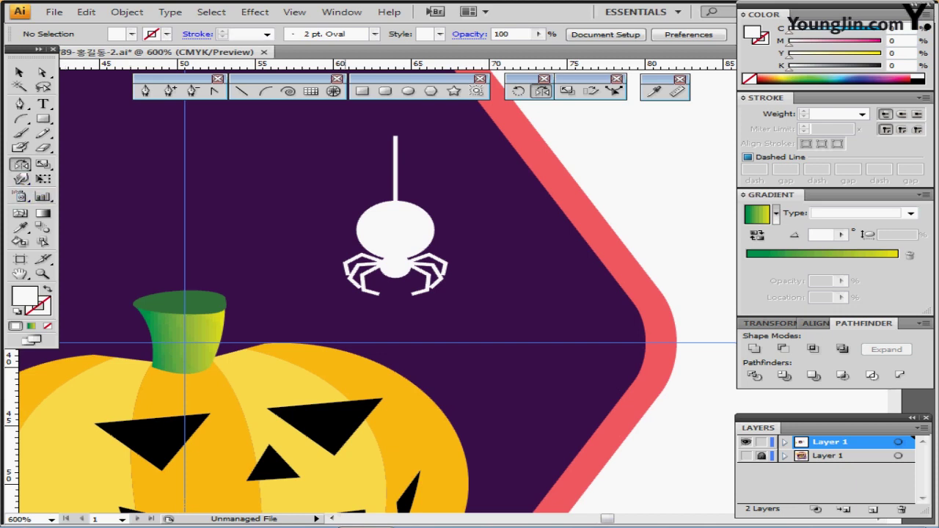
{"action": "left_click", "coordinate": [374, 34]}
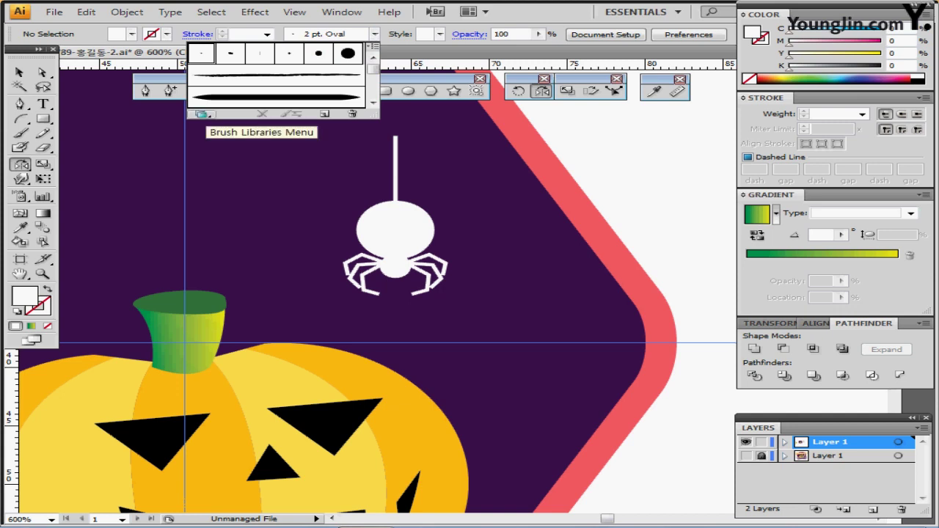
{"action": "left_click", "coordinate": [202, 113]}
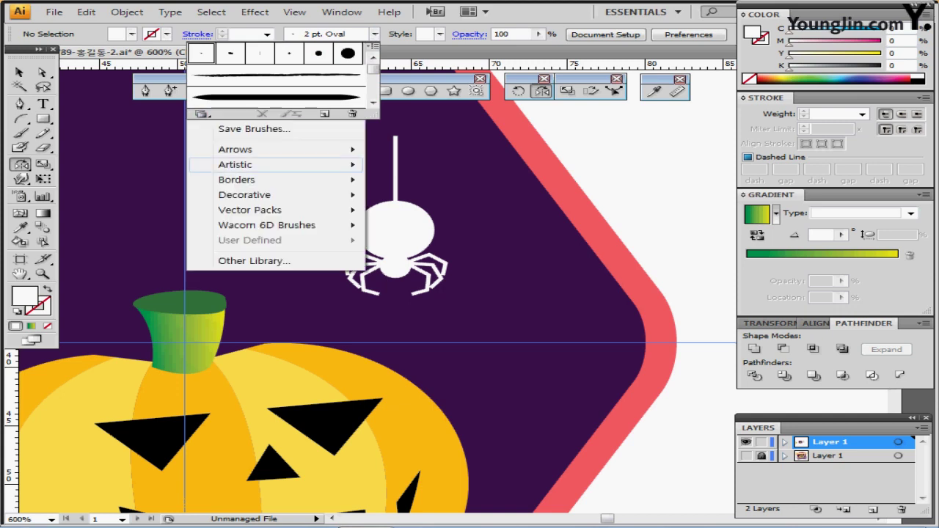
{"action": "mouse_move", "coordinate": [242, 165]}
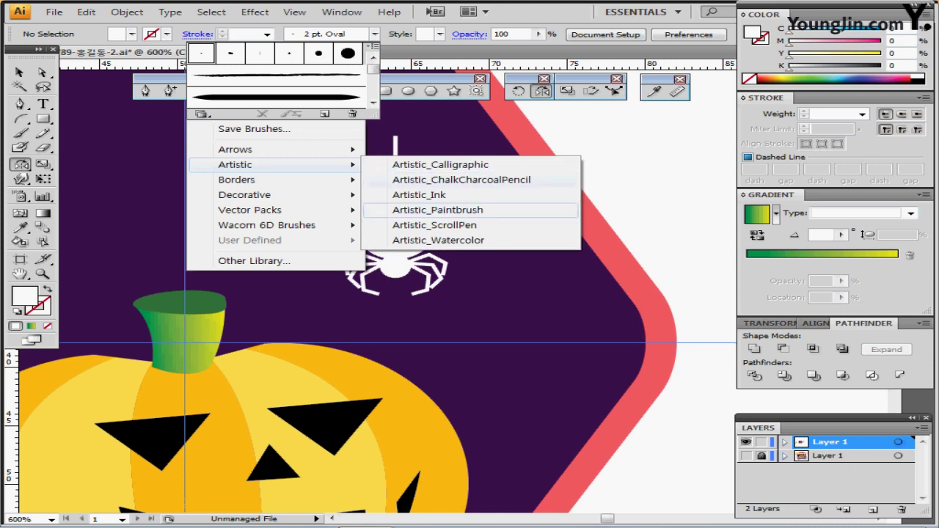
{"action": "left_click", "coordinate": [439, 210]}
{"action": "left_click_drag", "start_coordinate": [565, 273], "coordinate": [565, 169]}
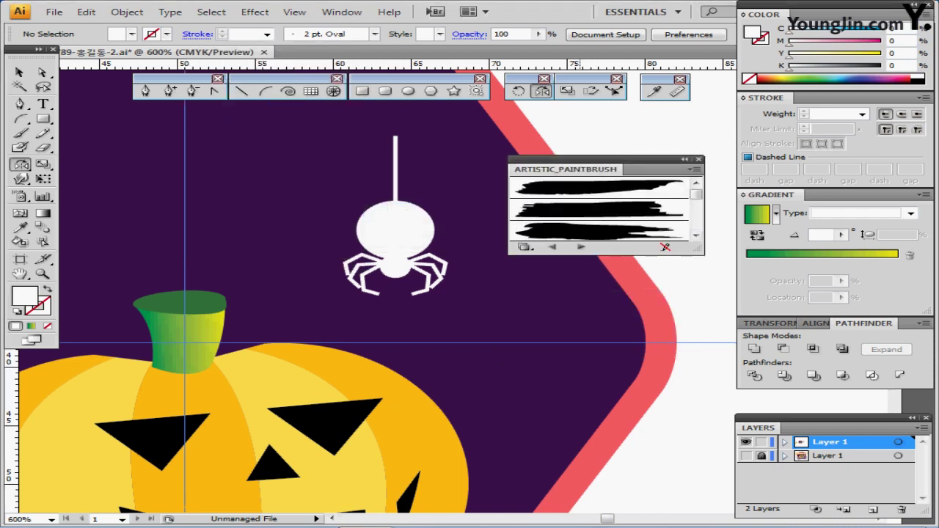
{"action": "left_click_drag", "start_coordinate": [579, 254], "coordinate": [580, 372]}
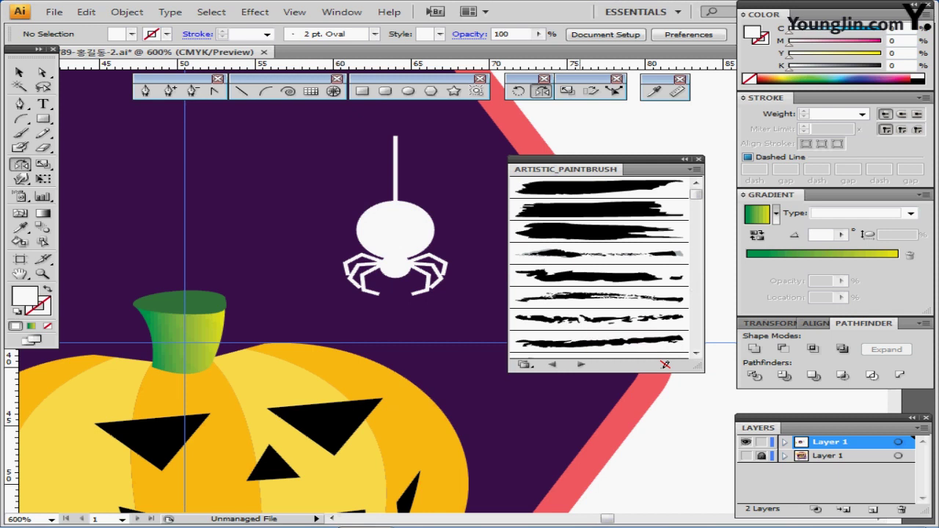
Step: Choose the thick paintbrush with ragged, splattered edges, then collapse the brush library and move it clear of the hexagon
{"action": "left_click", "coordinate": [696, 353]}
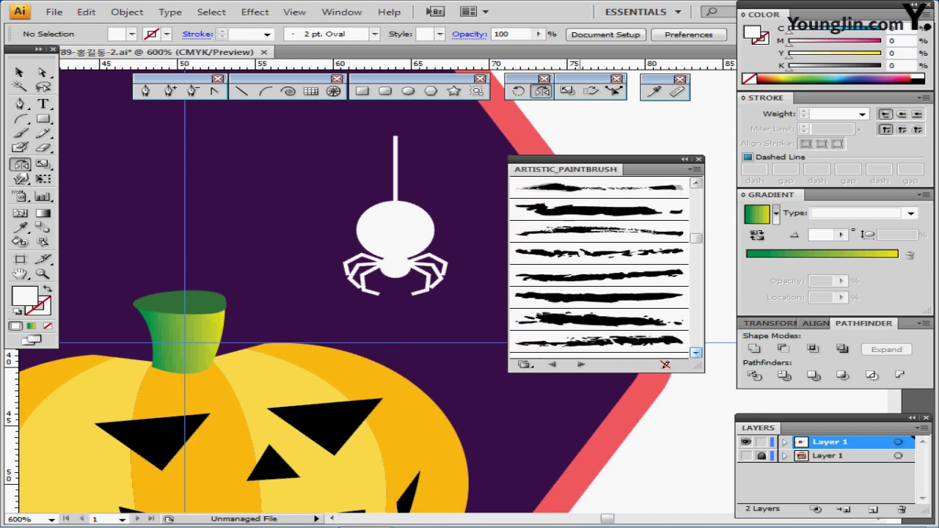
{"action": "left_click", "coordinate": [593, 316]}
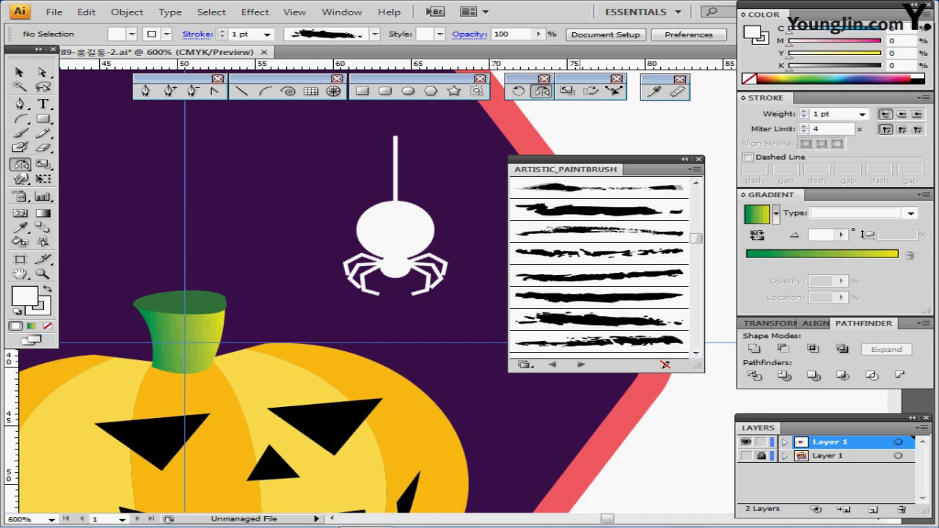
{"action": "left_click", "coordinate": [685, 159]}
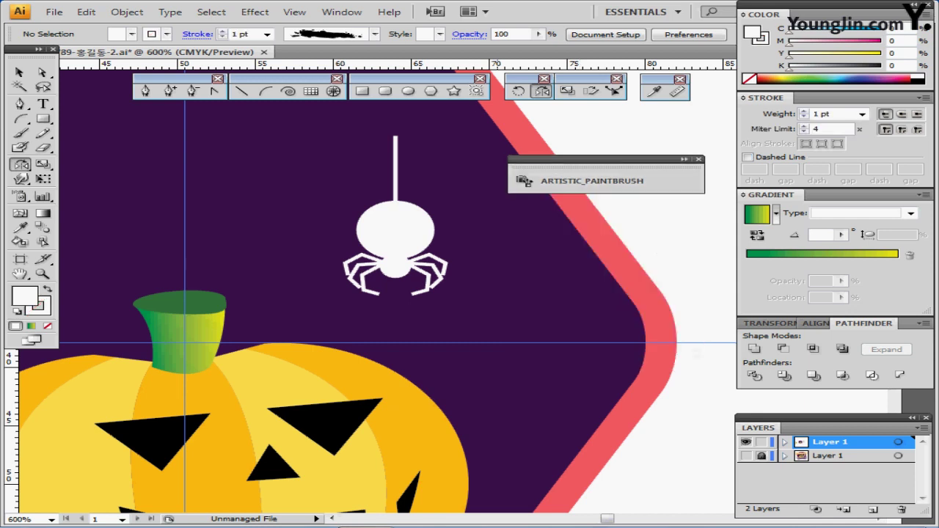
{"action": "left_click_drag", "start_coordinate": [661, 159], "coordinate": [690, 443]}
Step: Create an 86 mm line at an 8° angle with the Line Segment tool and move it across the hexagon's upper part
{"action": "left_click", "coordinate": [411, 276], "text": "ctrl+alt"}
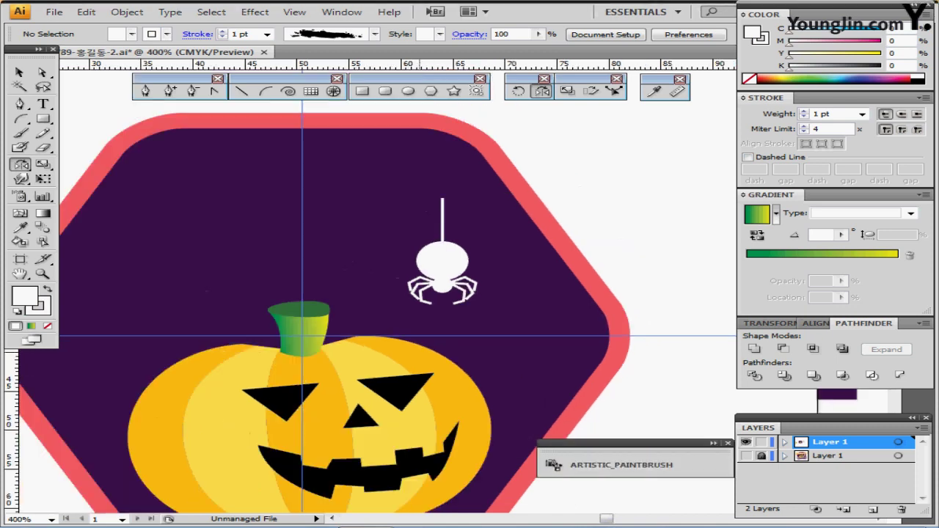
{"action": "left_click_drag", "start_coordinate": [419, 276], "coordinate": [522, 276]}
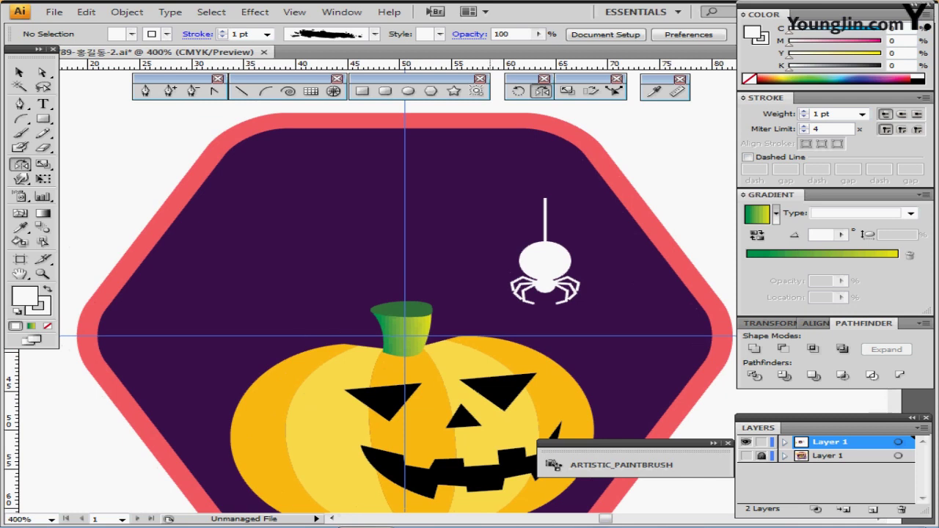
{"action": "scroll", "coordinate": [405, 307], "scroll_direction": "down", "scroll_amount": 1}
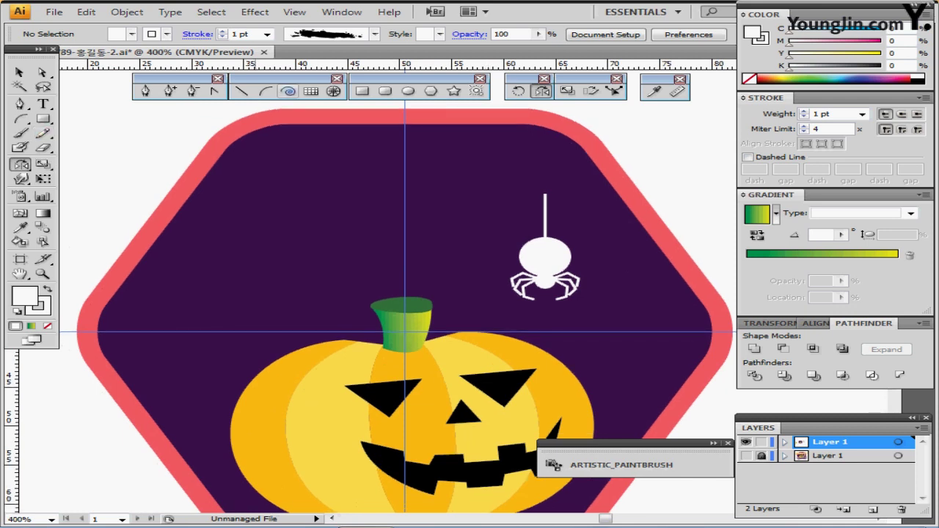
{"action": "left_click", "coordinate": [242, 91]}
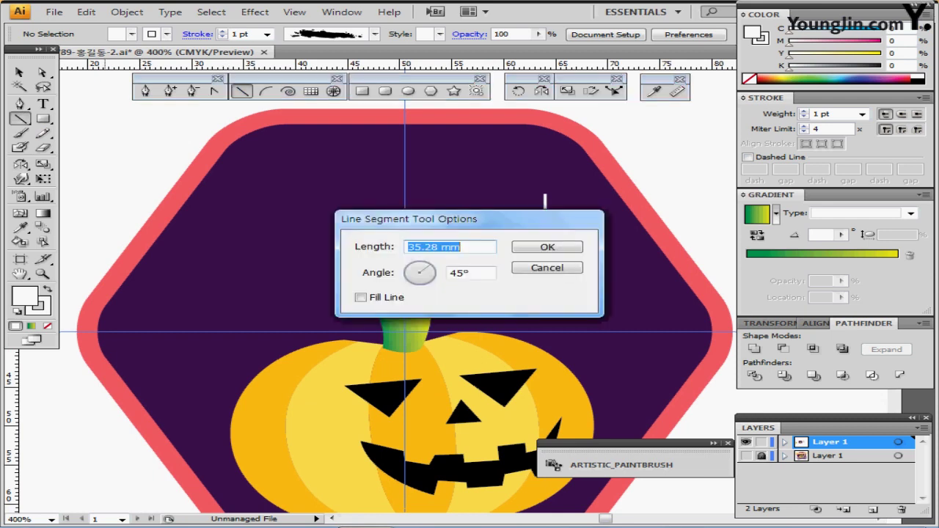
{"action": "key", "text": "Tab"}
{"action": "key", "text": "shift+Tab"}
{"action": "type", "text": "86"}
{"action": "key", "text": "Tab"}
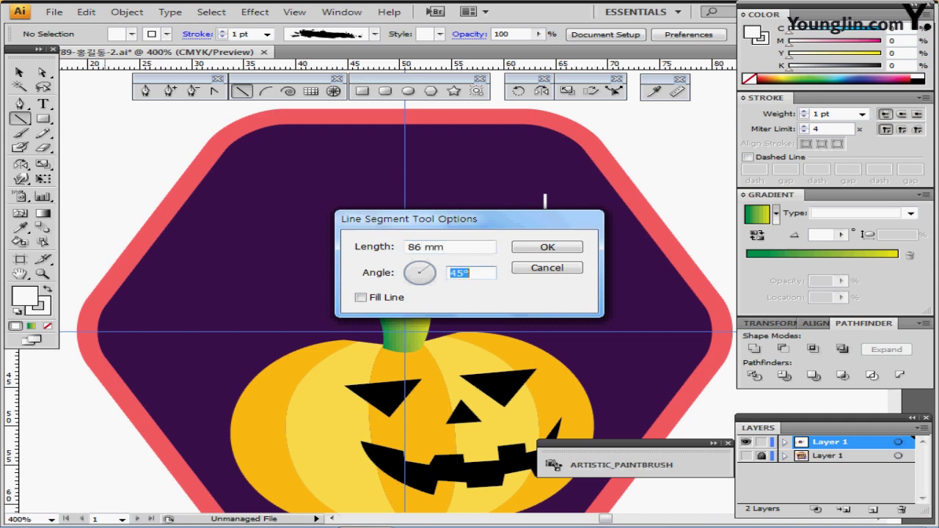
{"action": "type", "text": "8"}
{"action": "key", "text": "Return"}
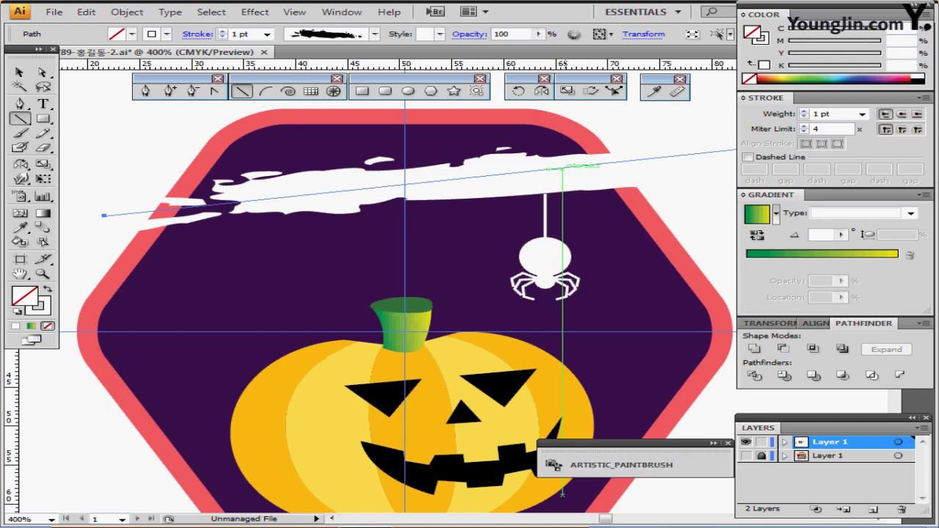
{"action": "left_click_drag", "start_coordinate": [564, 168], "coordinate": [483, 186]}
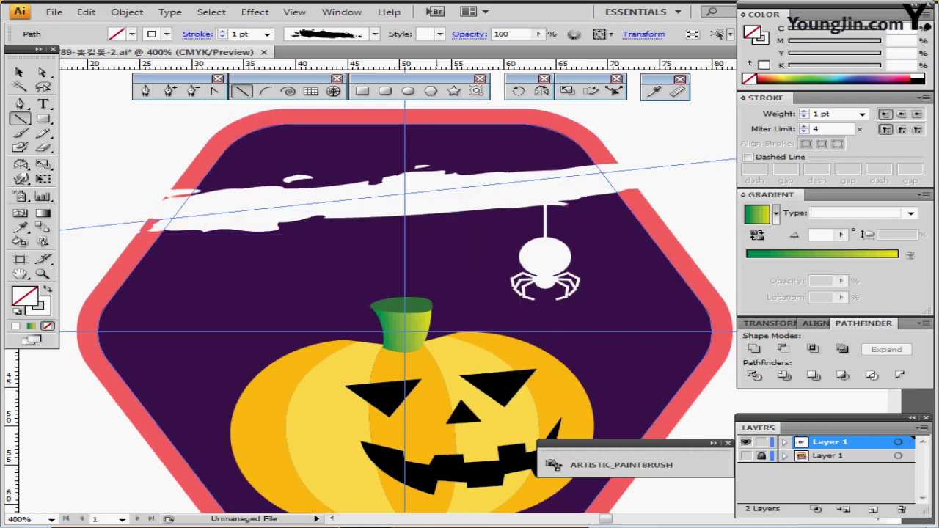
Step: Colour the brush line's stroke with magenta 40 and yellow 90, and set its weight to 3 pt
{"action": "key", "text": "x"}
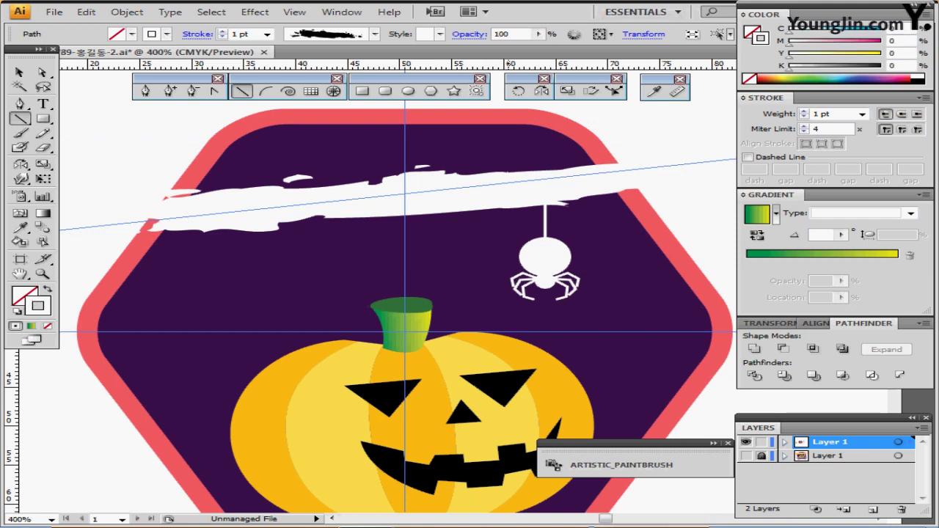
{"action": "double_click", "coordinate": [893, 42]}
{"action": "type", "text": "40"}
{"action": "key", "text": "Tab"}
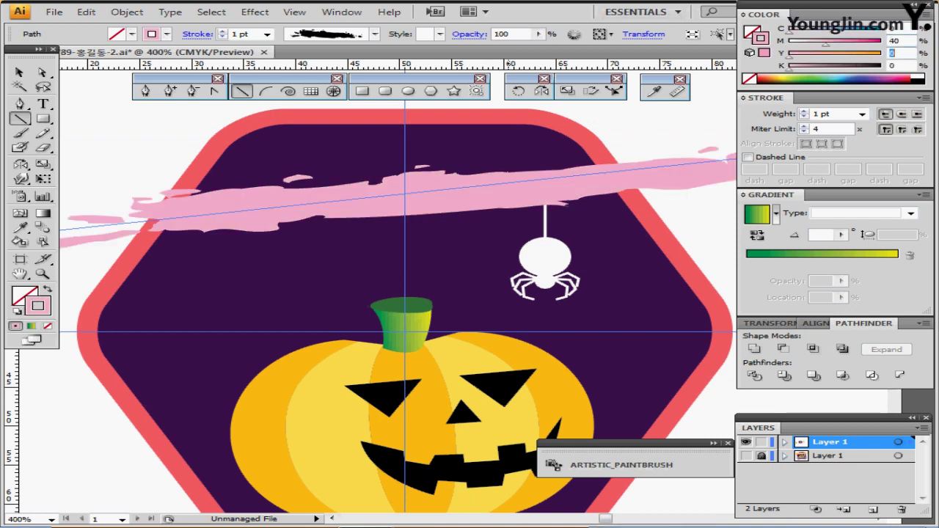
{"action": "type", "text": "90"}
{"action": "key", "text": "Return"}
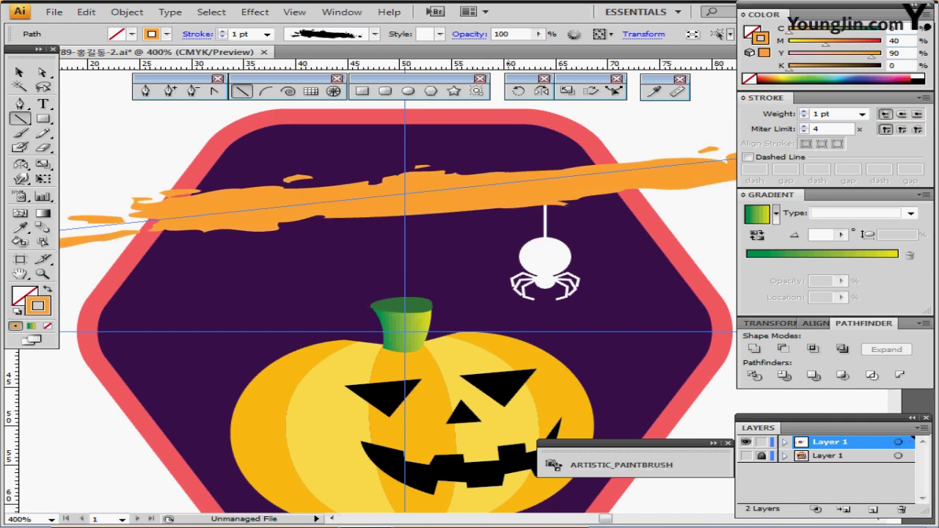
{"action": "left_click", "coordinate": [222, 30]}
{"action": "left_click", "coordinate": [222, 30]}
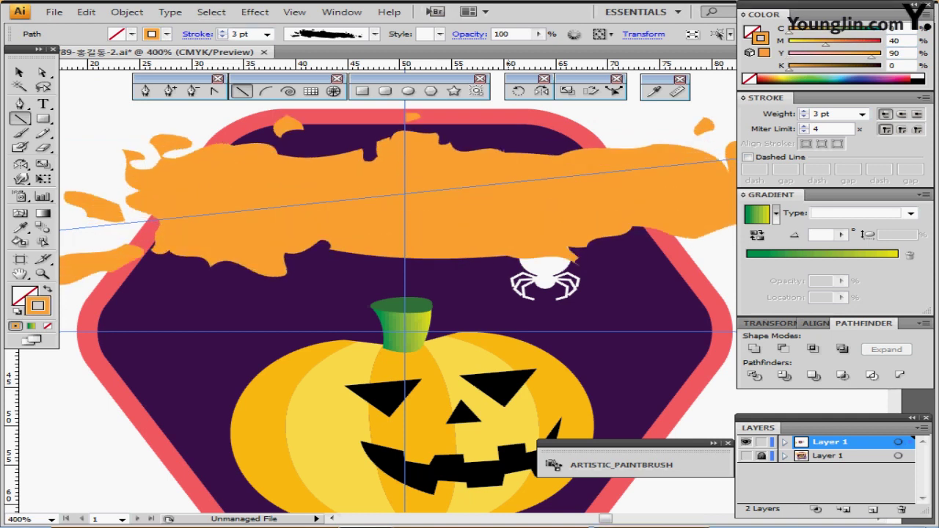
Step: Centre the orange brush stroke across the upper hexagon, move the spider out below its right part, and deselect everything
{"action": "key", "text": "ctrl+minus"}
{"action": "key", "text": "ctrl+minus"}
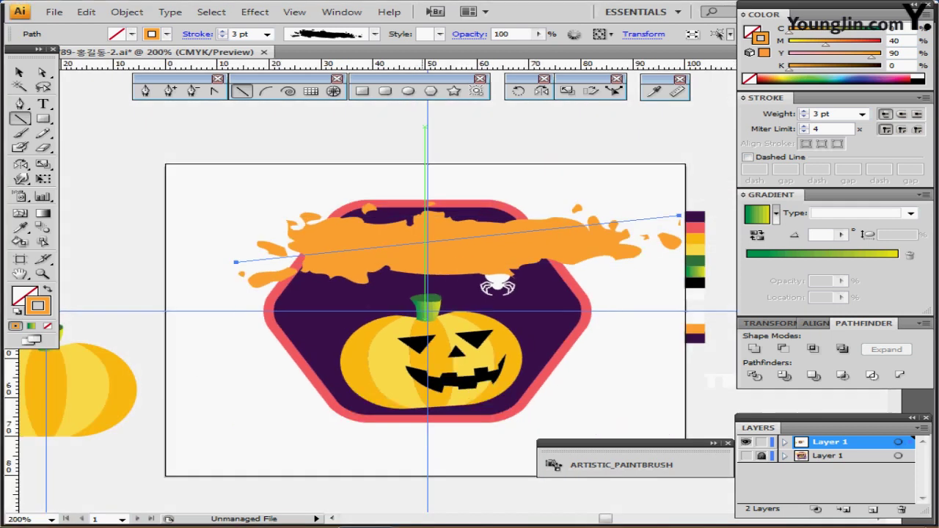
{"action": "left_click_drag", "start_coordinate": [501, 239], "coordinate": [481, 240]}
{"action": "left_click_drag", "start_coordinate": [482, 286], "coordinate": [488, 286]}
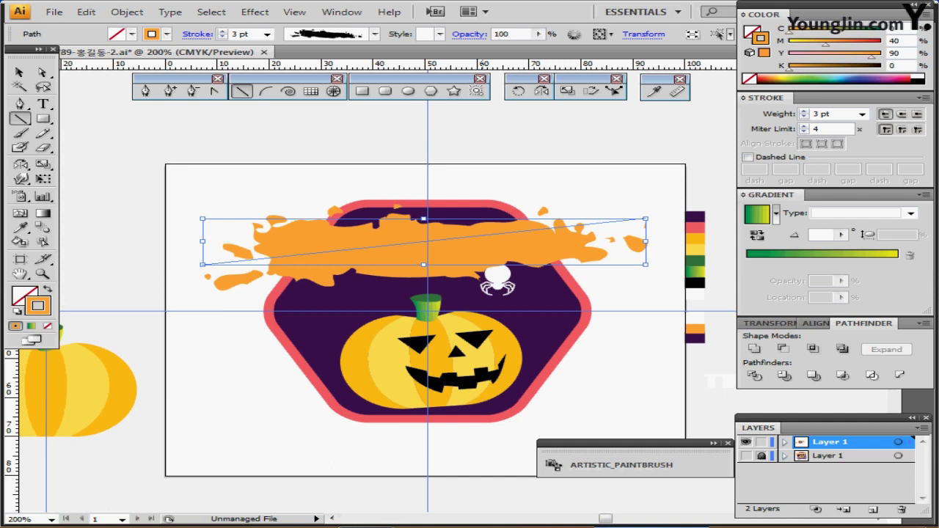
{"action": "left_click_drag", "start_coordinate": [484, 241], "coordinate": [488, 245]}
{"action": "left_click_drag", "start_coordinate": [497, 283], "coordinate": [522, 292]}
{"action": "key", "text": "ctrl+shift+a"}
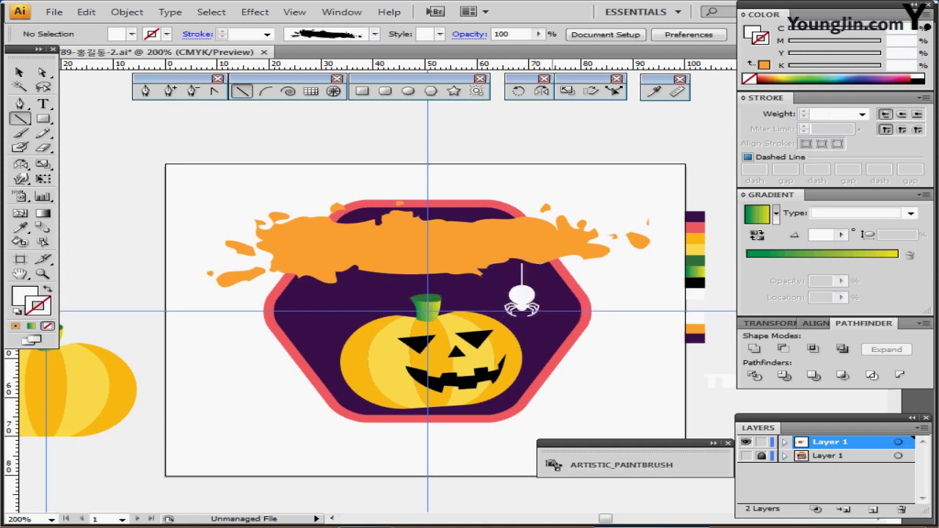
Step: Apply a Multiply drop shadow to the orange brush stroke with 75% opacity, 2.47 mm X and Y offsets and 1.76 mm blur, and deselect it
{"action": "left_click", "coordinate": [445, 237], "text": "ctrl"}
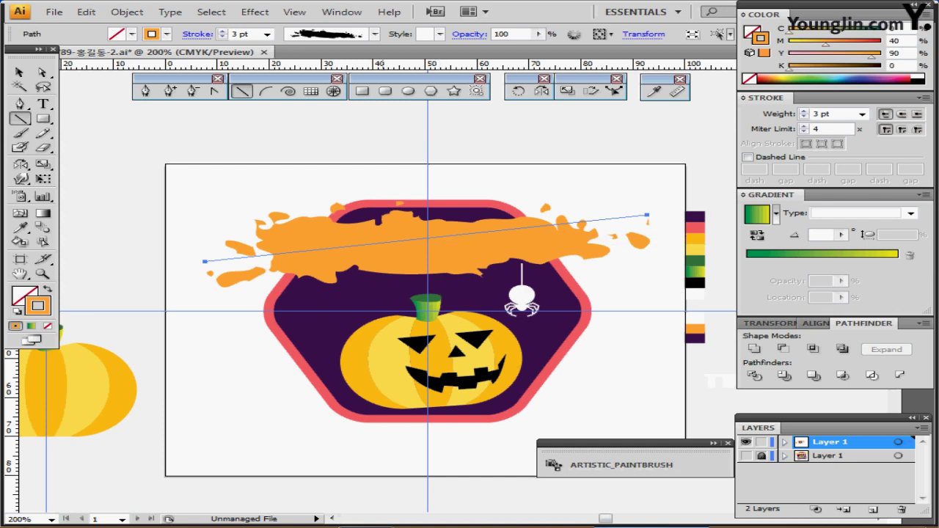
{"action": "scroll", "coordinate": [518, 308], "scroll_direction": "up", "scroll_amount": 3}
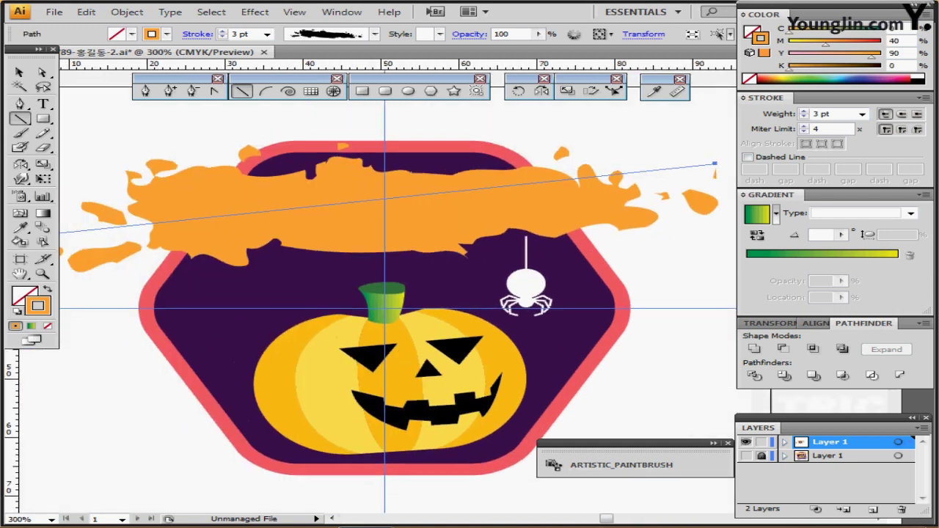
{"action": "key", "text": "alt+c"}
{"action": "key", "text": "Down"}
{"action": "key", "text": "Down"}
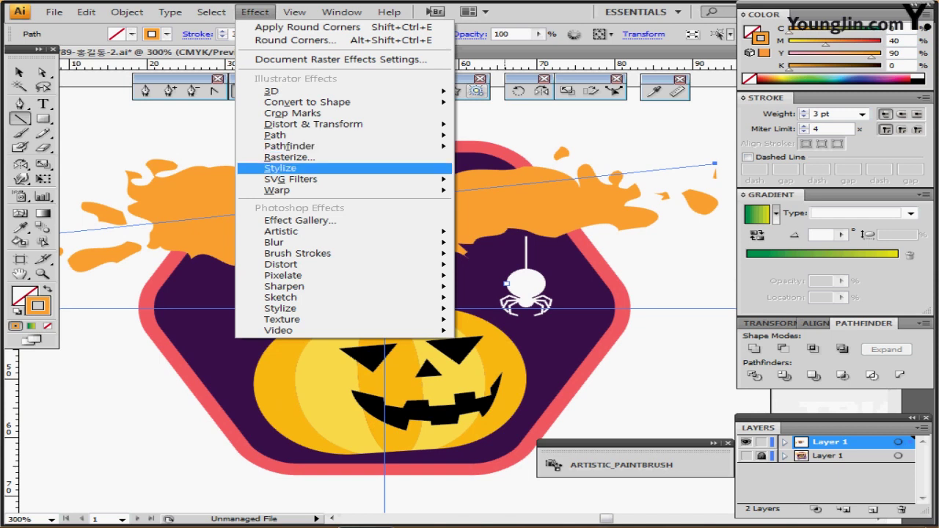
{"action": "key", "text": "Right"}
{"action": "key", "text": "Down"}
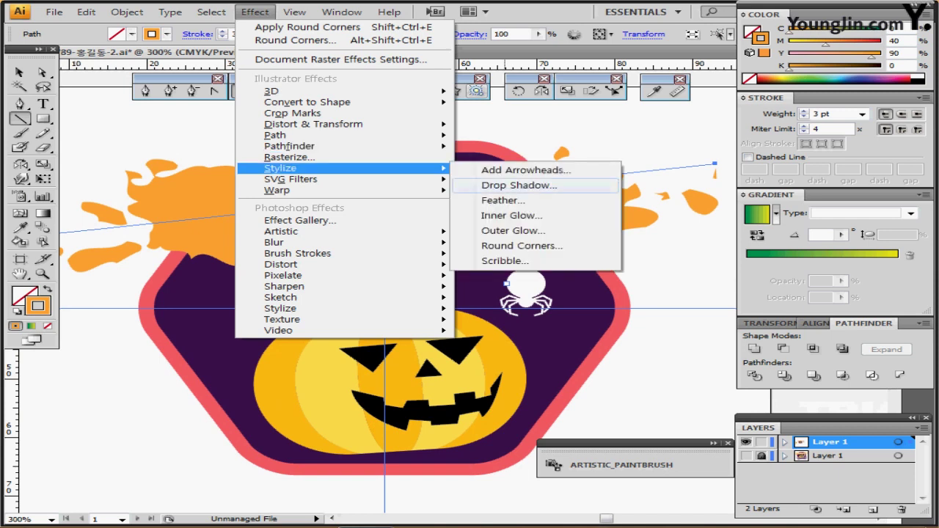
{"action": "key", "text": "Return"}
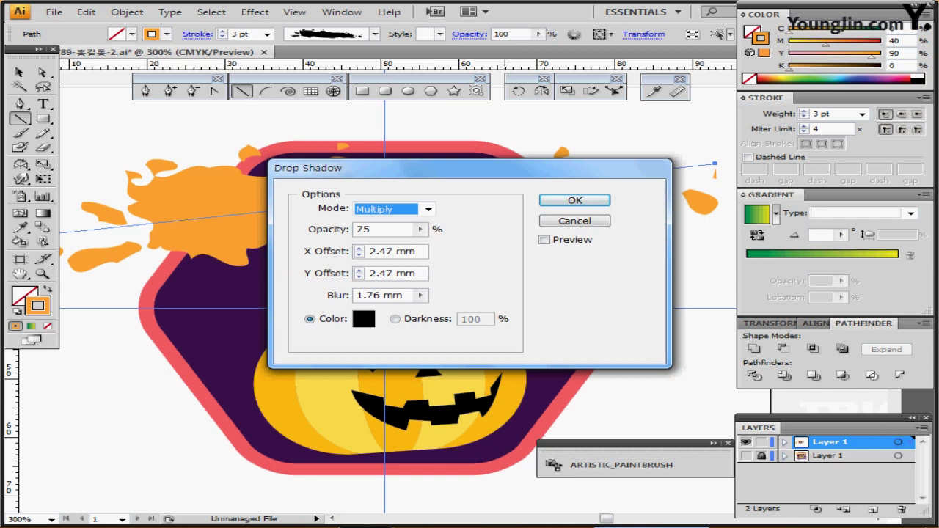
{"action": "key", "text": "Return"}
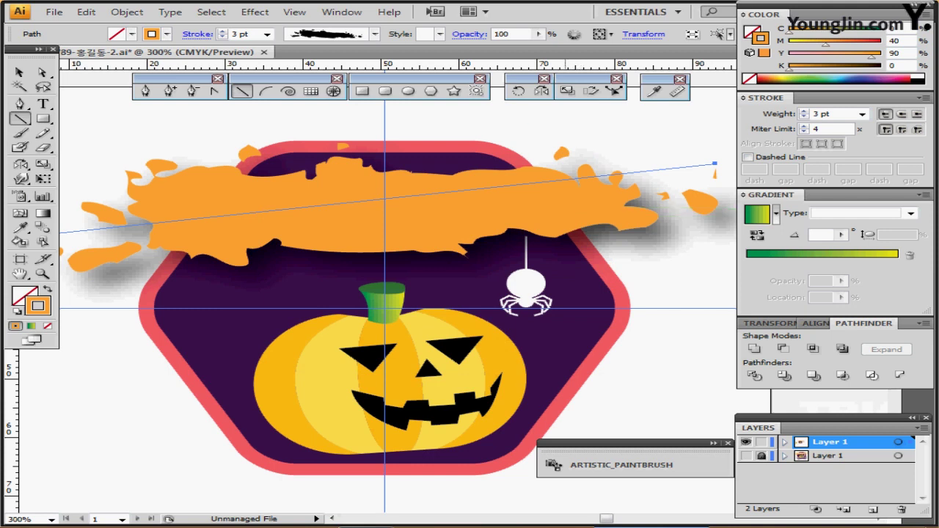
{"action": "key", "text": "ctrl"}
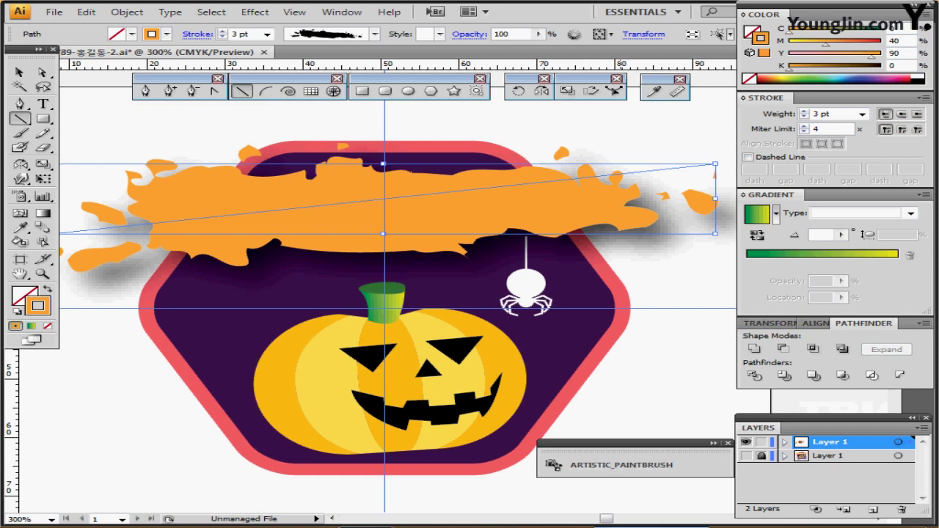
{"action": "key", "text": "ctrl+shift+a"}
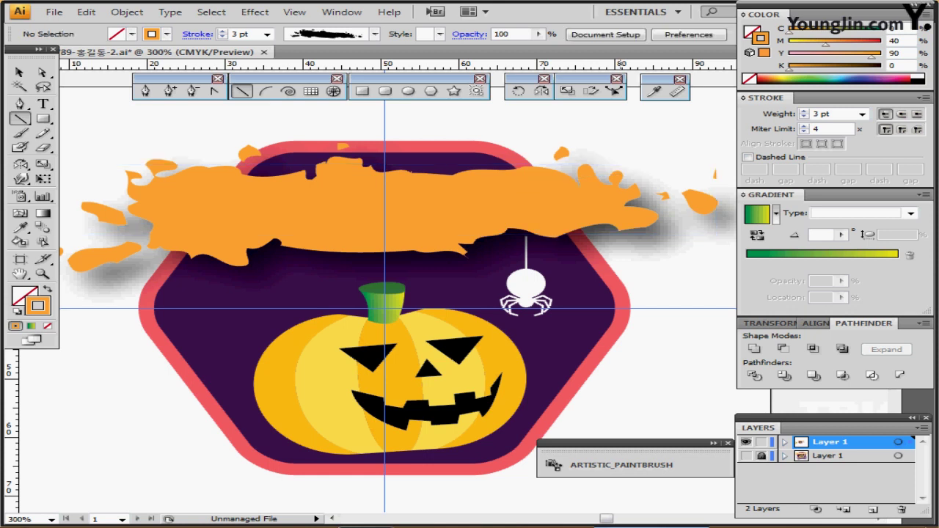
Step: Add the white text "TRICK OR TREAT" in Myriad Pro Black, 15 pt, and centre it on the orange brush stroke
{"action": "key", "text": "t"}
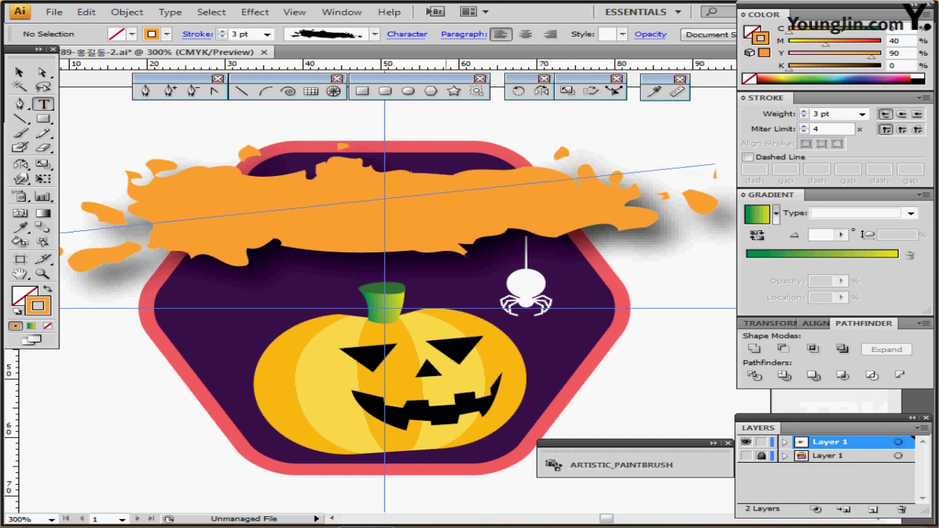
{"action": "left_click_drag", "start_coordinate": [496, 184], "coordinate": [301, 118]}
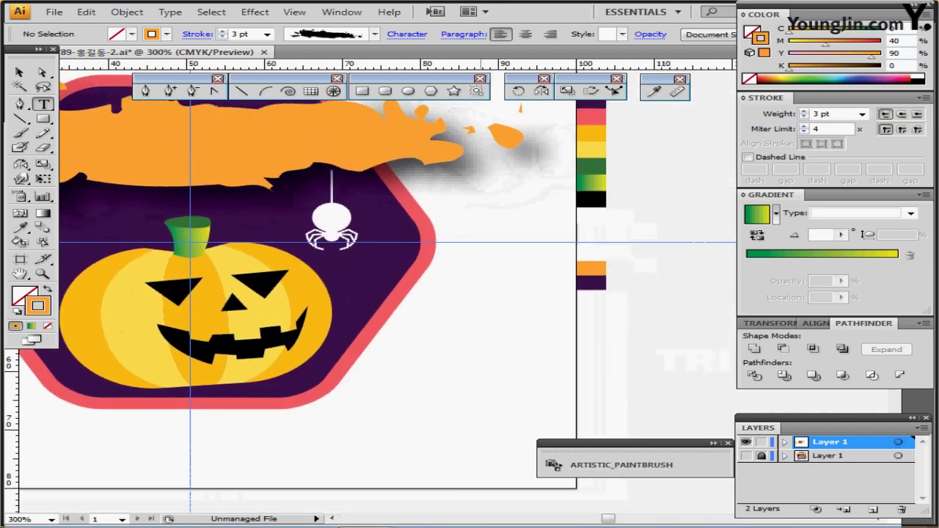
{"action": "left_click_drag", "start_coordinate": [685, 344], "coordinate": [431, 237]}
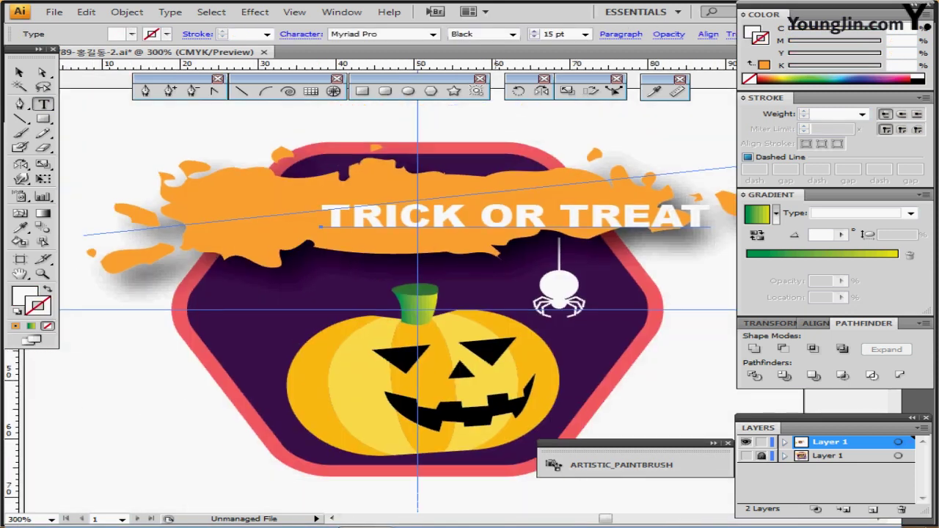
{"action": "key", "text": "ctrl+plus"}
{"action": "left_click_drag", "start_coordinate": [502, 262], "coordinate": [534, 250]}
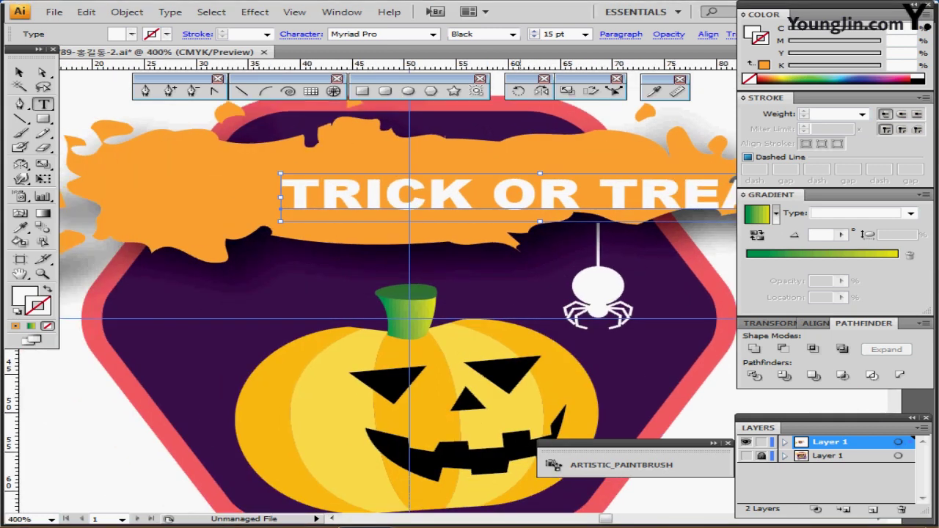
{"action": "left_click_drag", "start_coordinate": [523, 190], "coordinate": [419, 196]}
Step: Convert the TRICK OR TREAT text to outlines and shift it slightly left on the brush stroke
{"action": "key", "text": "ctrl+shift+b"}
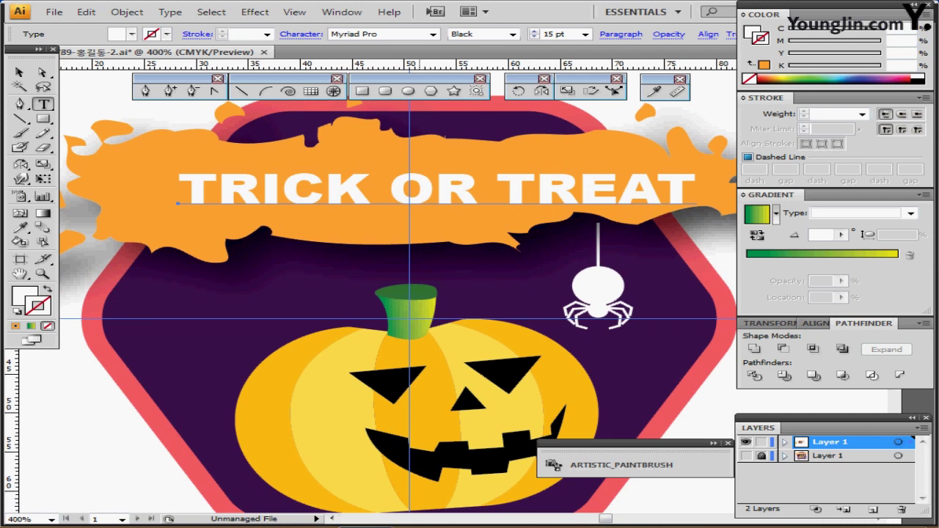
{"action": "right_click", "coordinate": [419, 200]}
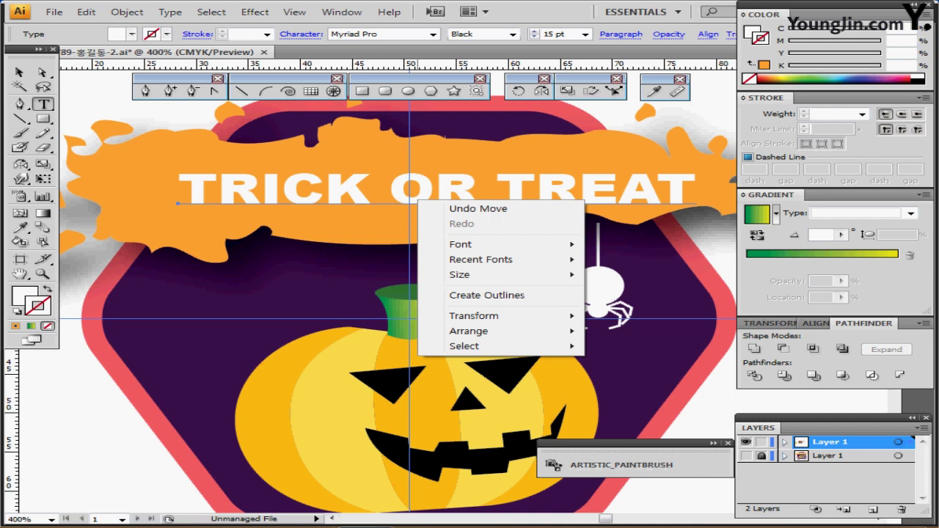
{"action": "left_click", "coordinate": [487, 295]}
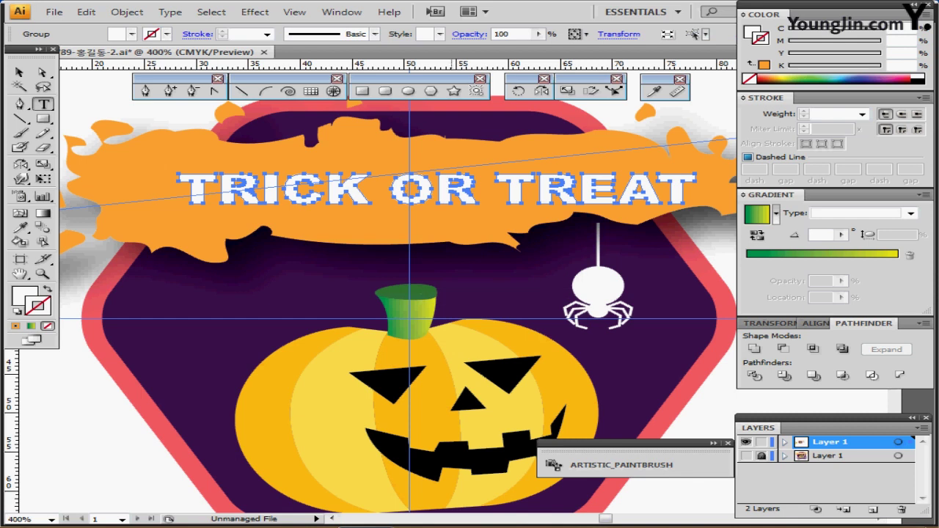
{"action": "left_click_drag", "start_coordinate": [409, 192], "coordinate": [388, 200]}
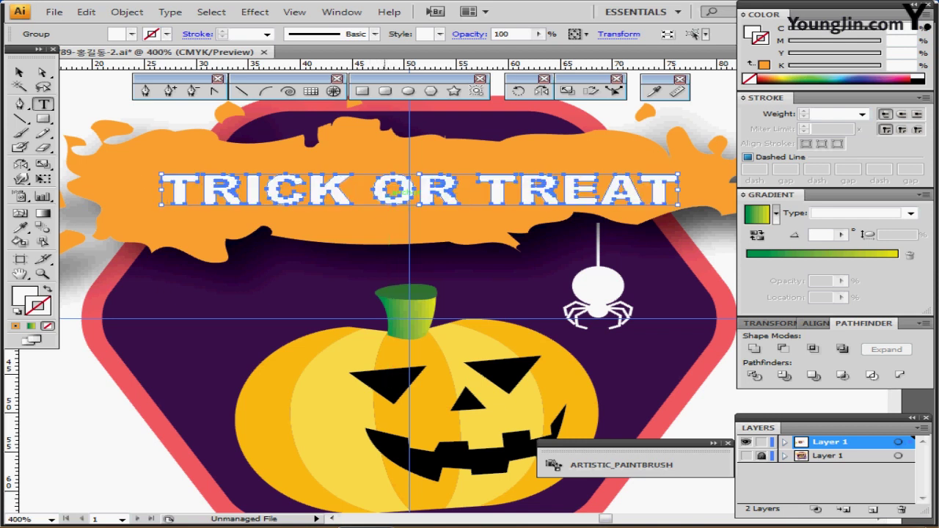
Step: Isolate the outlined text group and raise the first T's upper anchor points to lengthen its stem upward
{"action": "double_click", "coordinate": [391, 191]}
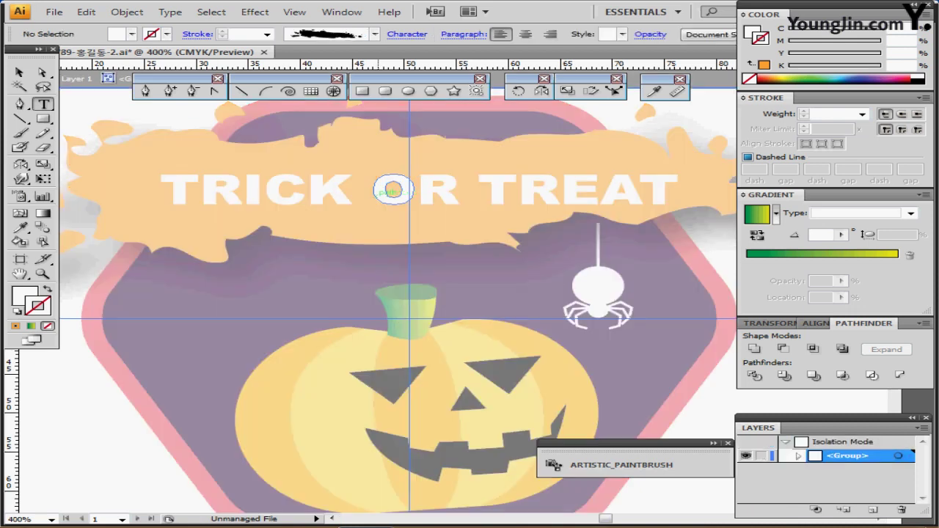
{"action": "left_click", "coordinate": [42, 72]}
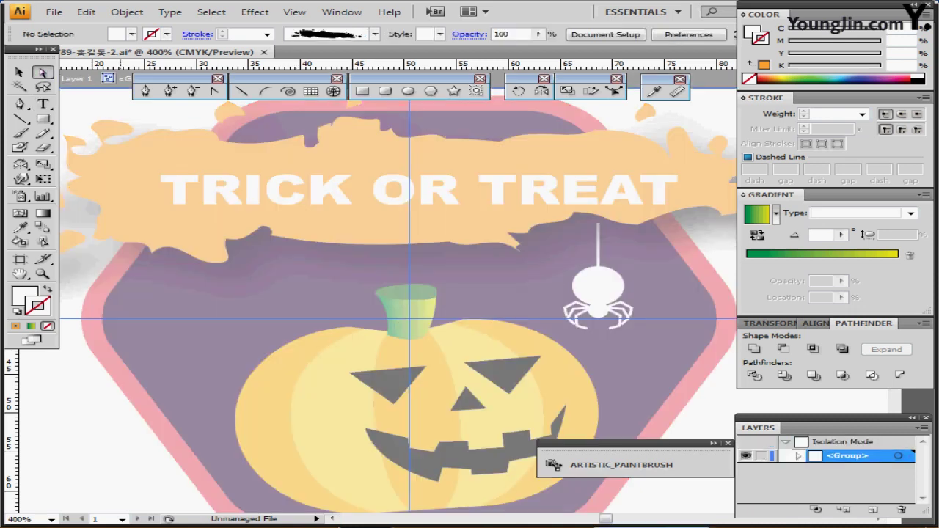
{"action": "left_click_drag", "start_coordinate": [147, 154], "coordinate": [202, 188]}
{"action": "left_click_drag", "start_coordinate": [203, 188], "coordinate": [201, 186]}
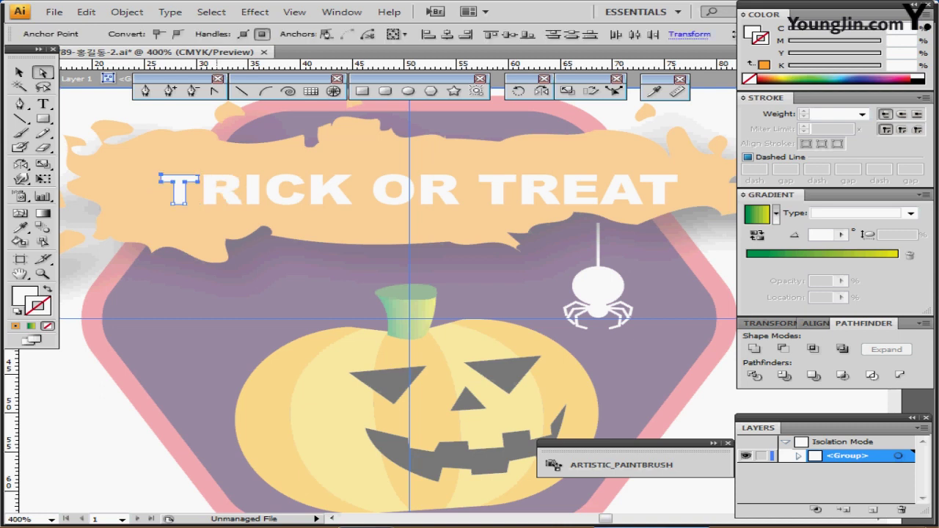
{"action": "key", "text": "Up"}
{"action": "key", "text": "Up"}
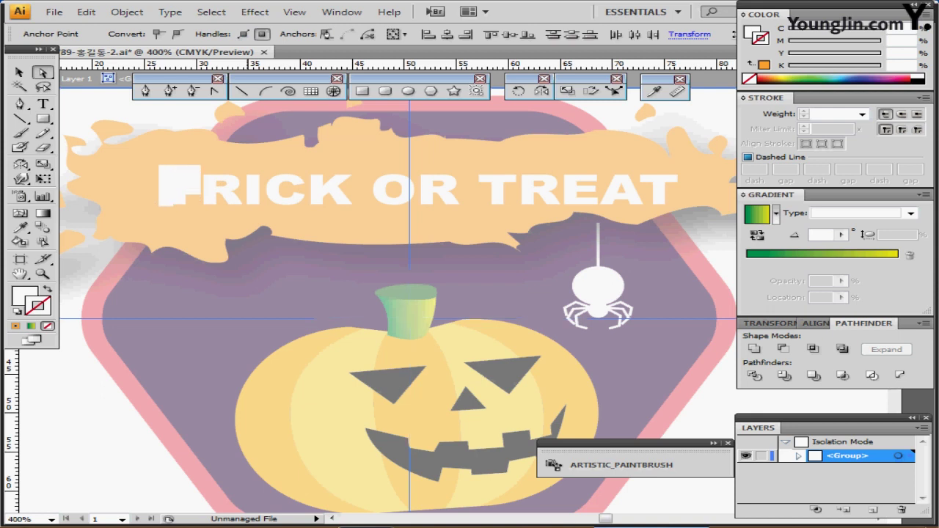
{"action": "key", "text": "Up"}
{"action": "key", "text": "Up"}
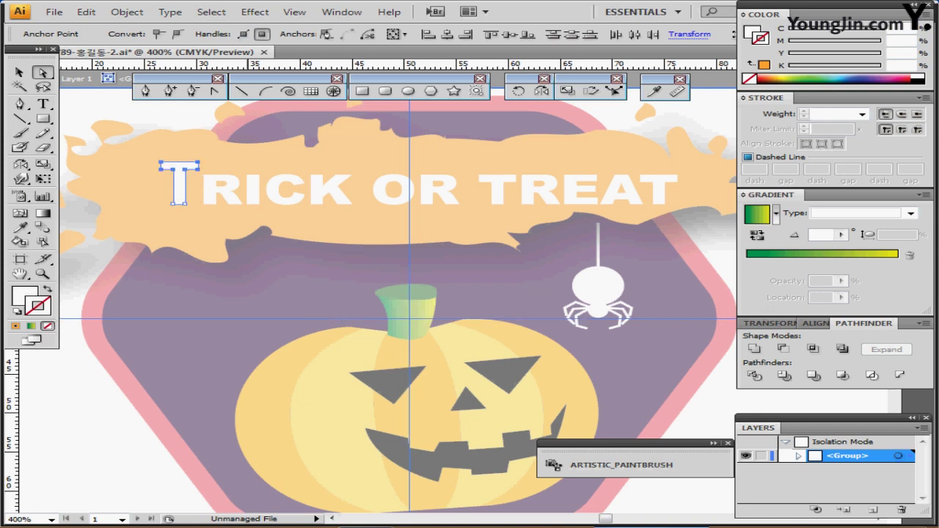
{"action": "key", "text": "Up"}
{"action": "key", "text": "Up"}
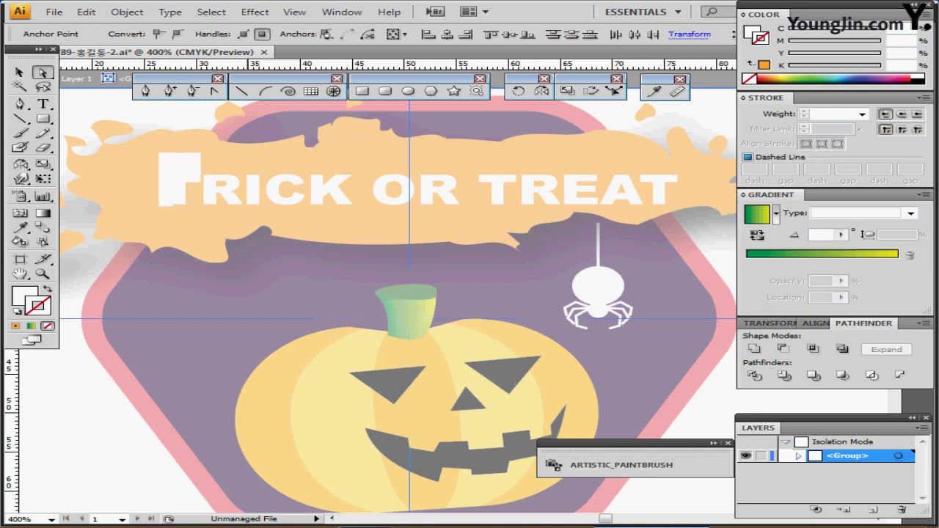
{"action": "key", "text": "Up"}
{"action": "key", "text": "Up"}
{"action": "key", "text": "Up"}
{"action": "key", "text": "Up"}
{"action": "key", "text": "Up"}
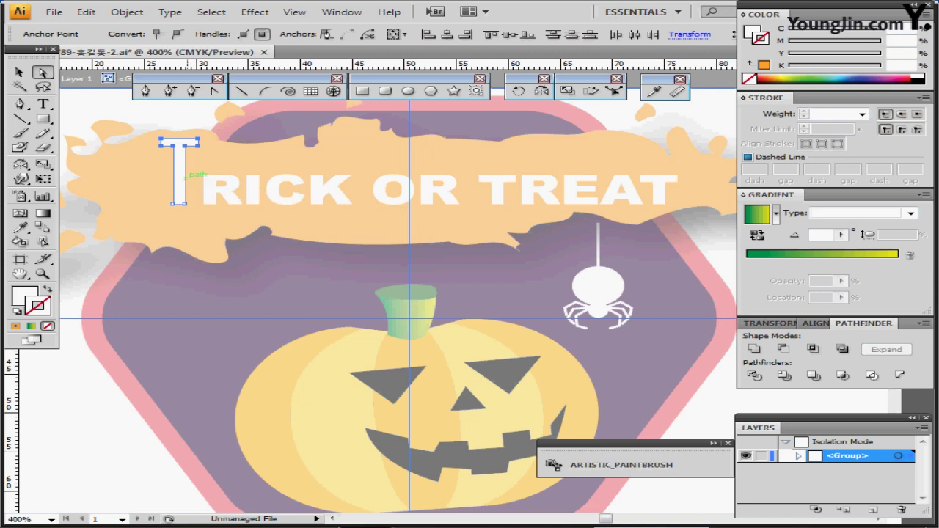
Step: Nudge the whole first T right to sit against the R
{"action": "key", "text": "Right"}
{"action": "key", "text": "Right"}
{"action": "key", "text": "Right"}
{"action": "key", "text": "Right"}
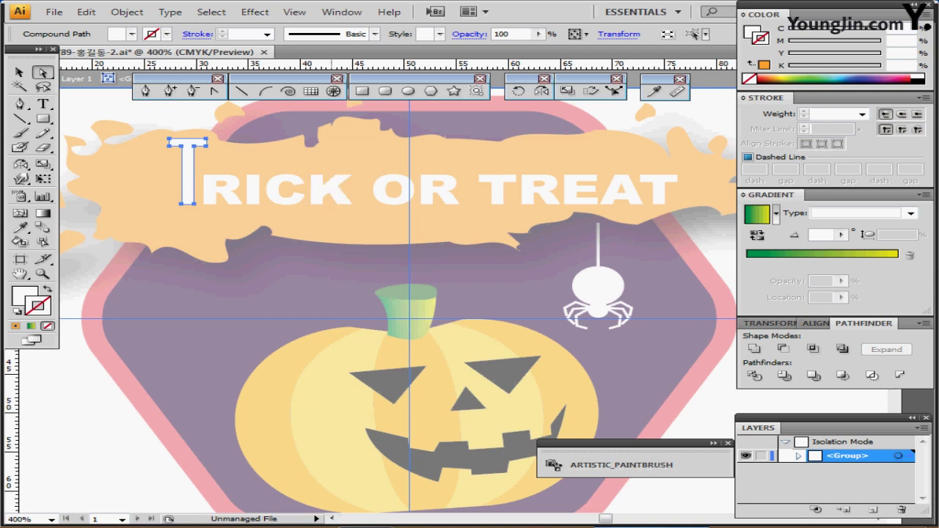
Step: Raise the upper-left anchor points of the K in TRICK to extend its stem above the neighbouring letters
{"action": "left_click_drag", "start_coordinate": [301, 162], "coordinate": [334, 180]}
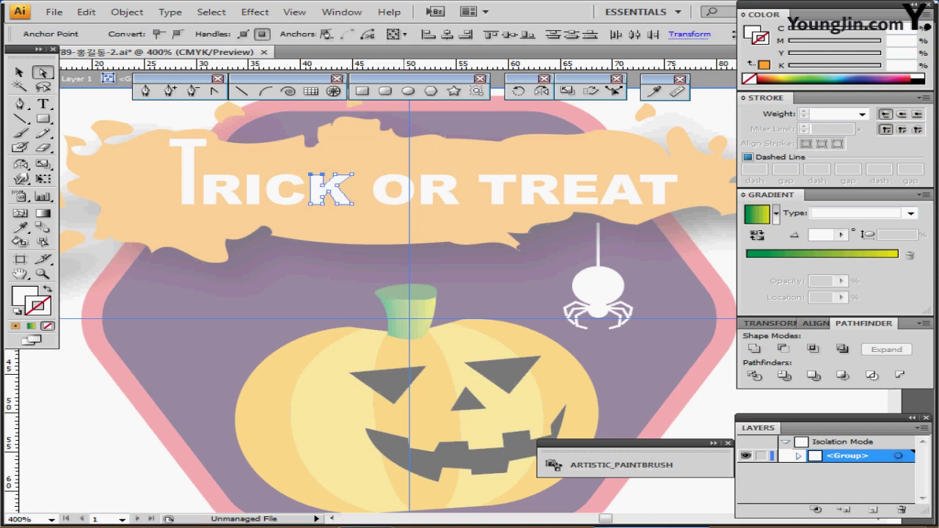
{"action": "key", "text": "shift+Up"}
{"action": "key", "text": "Up"}
{"action": "key", "text": "Up"}
{"action": "key", "text": "Up"}
{"action": "key", "text": "Up"}
{"action": "key", "text": "Up"}
{"action": "key", "text": "Up"}
{"action": "key", "text": "Down"}
{"action": "key", "text": "Down"}
{"action": "key", "text": "Down"}
{"action": "key", "text": "Down"}
{"action": "key", "text": "Down"}
{"action": "key", "text": "Down"}
{"action": "key", "text": "Down"}
{"action": "key", "text": "Down"}
Step: Pull the two bottom anchor points of TREAT's last T down to lengthen its stem below the brush stroke
{"action": "left_click", "coordinate": [653, 195]}
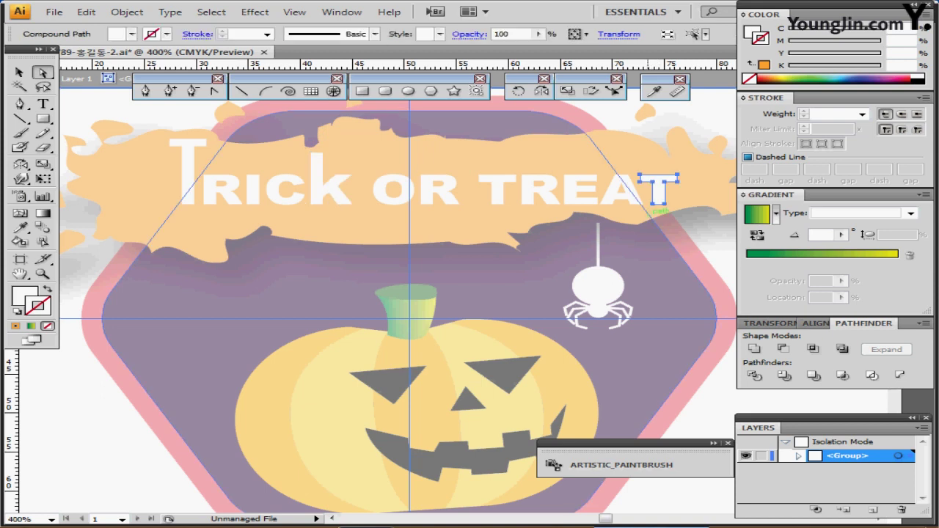
{"action": "left_click", "coordinate": [656, 203]}
{"action": "left_click", "coordinate": [666, 204], "text": "shift"}
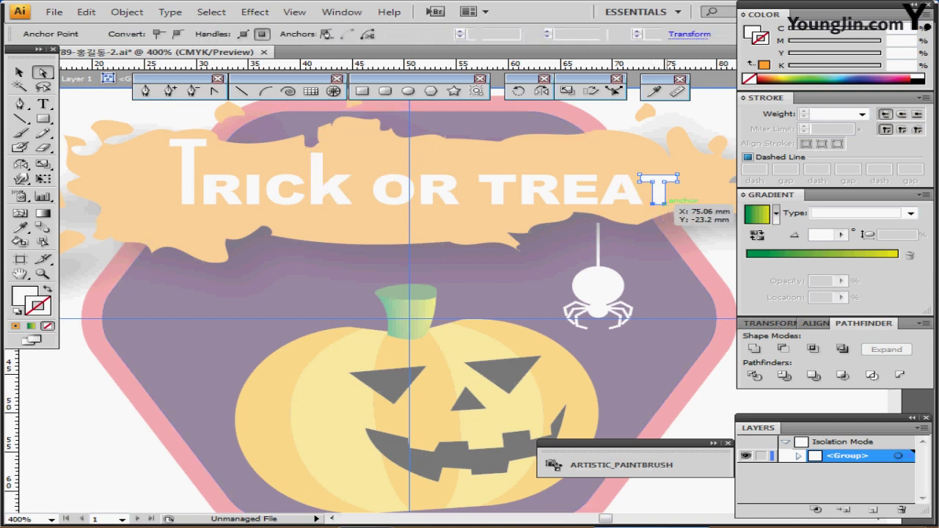
{"action": "left_click_drag", "start_coordinate": [656, 203], "coordinate": [657, 256]}
Step: Nudge the last T left against the A, then leave isolation mode and deselect everything
{"action": "left_click", "coordinate": [621, 188]}
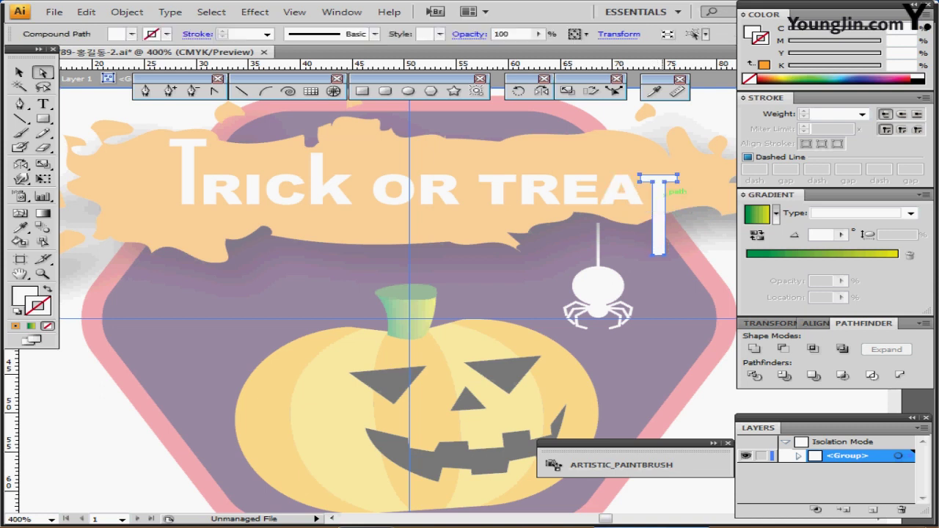
{"action": "key", "text": "Left"}
{"action": "key", "text": "Left"}
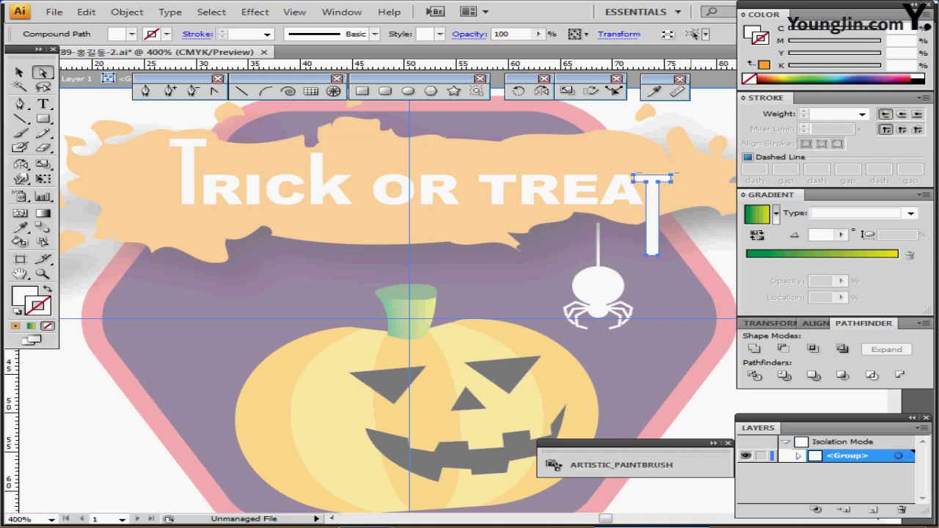
{"action": "key", "text": "Right"}
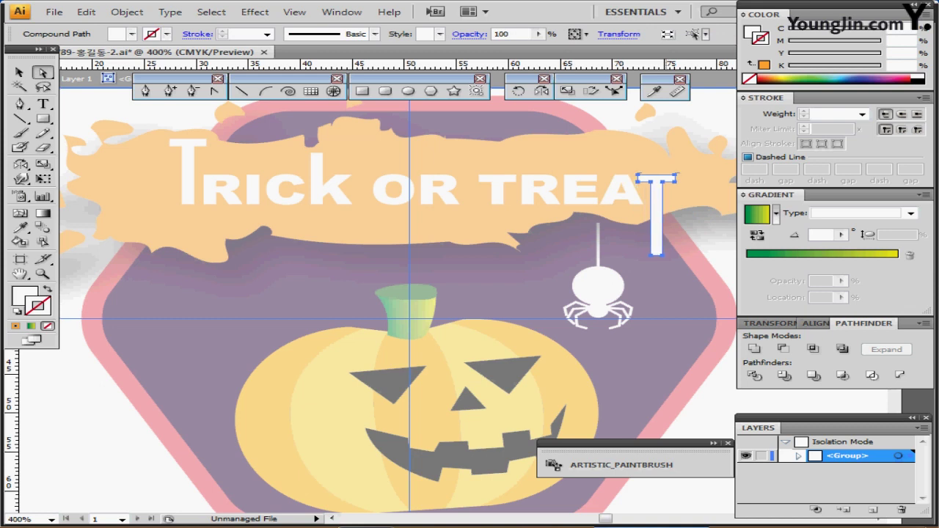
{"action": "key", "text": "v"}
{"action": "key", "text": "Escape"}
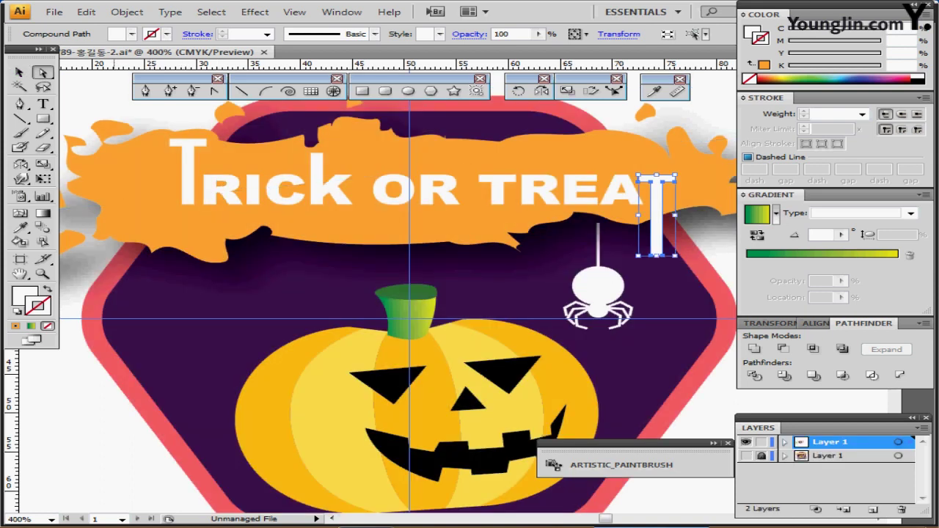
{"action": "key", "text": "ctrl+shift+a"}
Step: Shift the lettering slightly left, hang the spider's thread from the last T's lengthened stem, and deselect everything
{"action": "left_click_drag", "start_coordinate": [598, 297], "coordinate": [548, 287]}
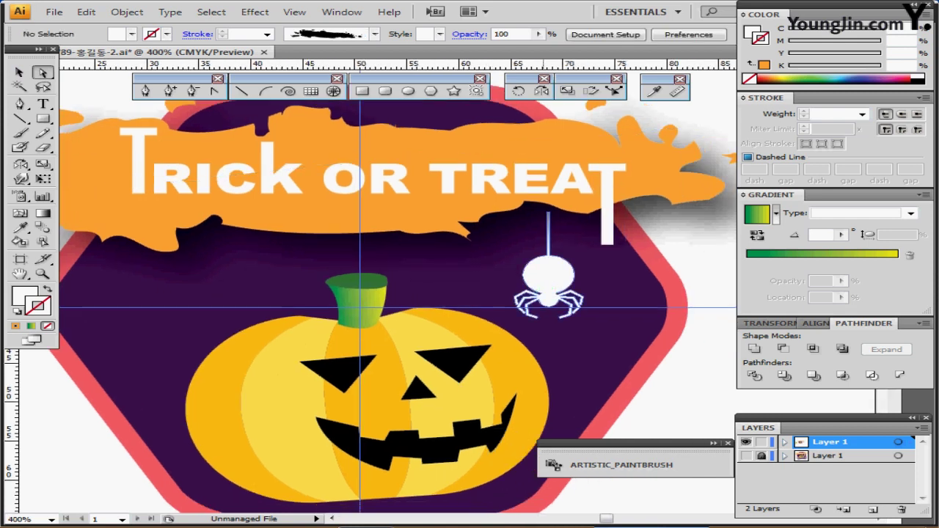
{"action": "left_click", "coordinate": [546, 283]}
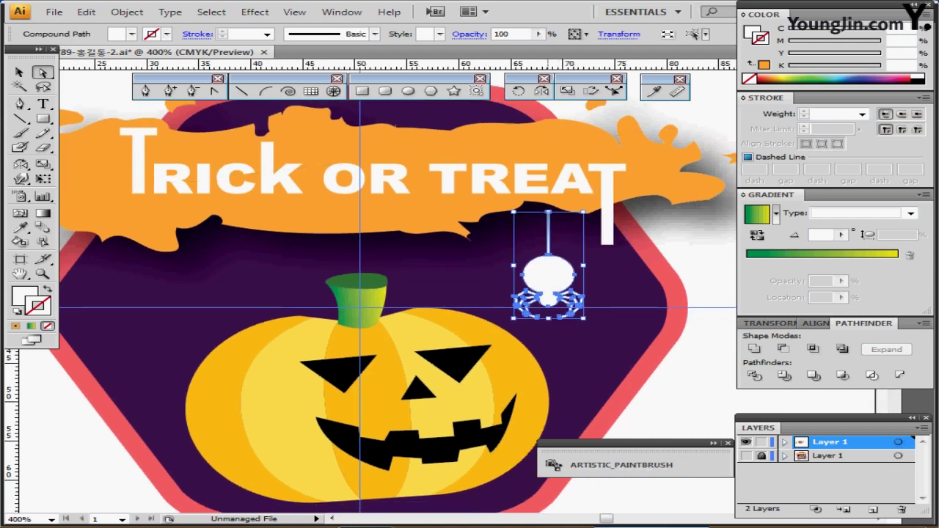
{"action": "left_click_drag", "start_coordinate": [612, 175], "coordinate": [592, 177]}
{"action": "left_click_drag", "start_coordinate": [549, 260], "coordinate": [595, 301]}
{"action": "left_click", "coordinate": [706, 185]}
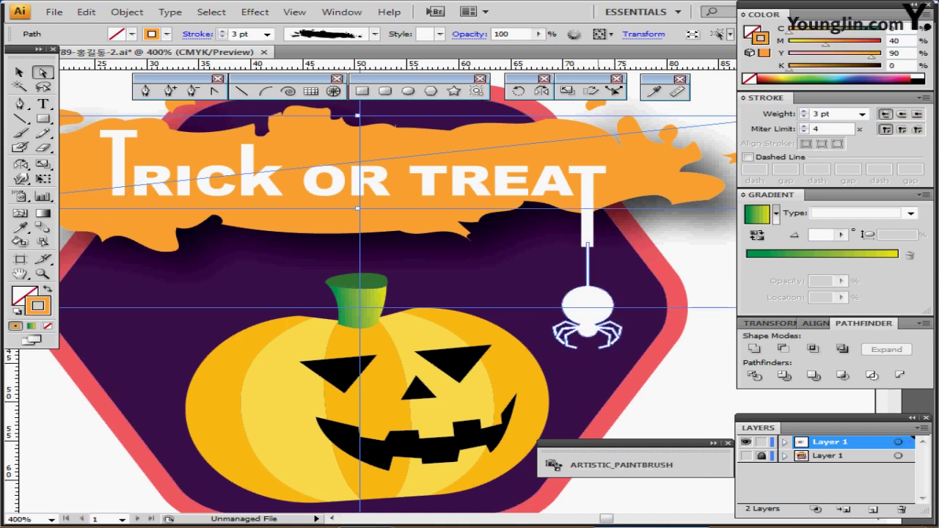
{"action": "left_click_drag", "start_coordinate": [596, 295], "coordinate": [596, 288]}
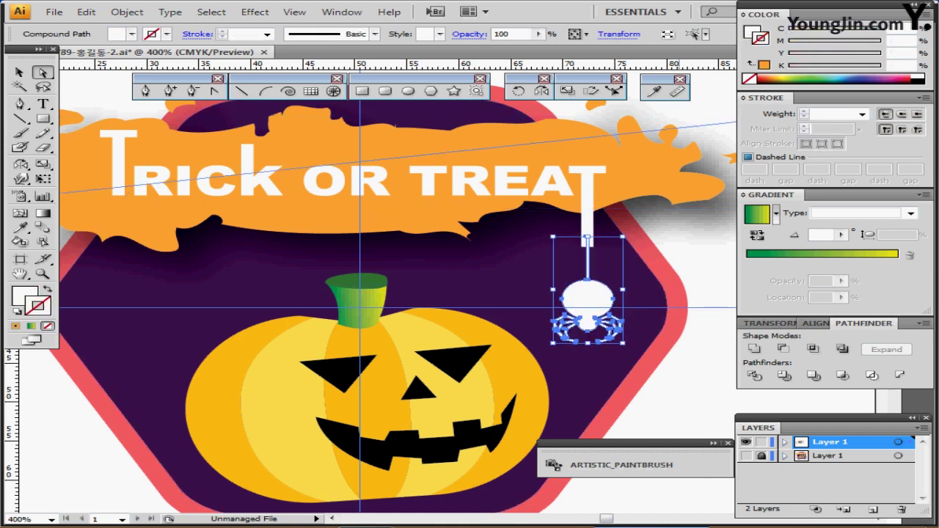
{"action": "left_click", "coordinate": [668, 184]}
{"action": "key", "text": "ctrl+minus"}
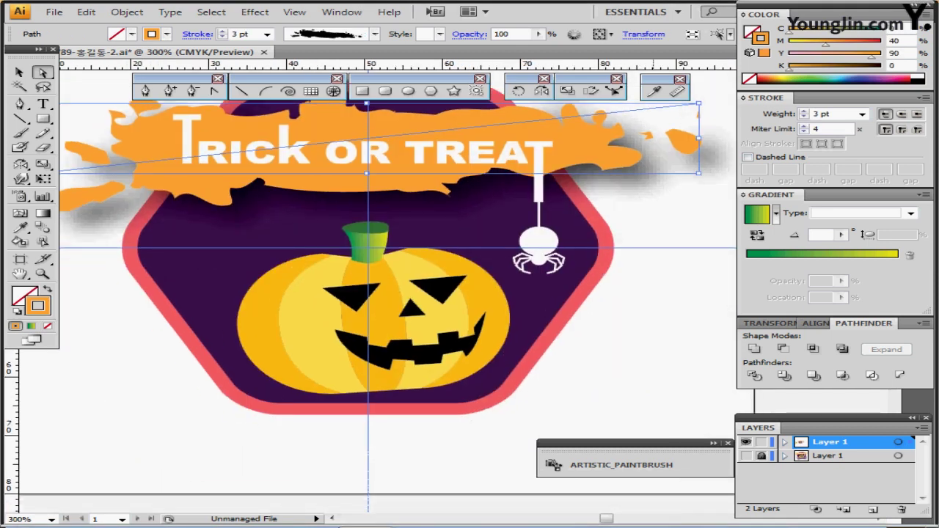
{"action": "left_click", "coordinate": [642, 267]}
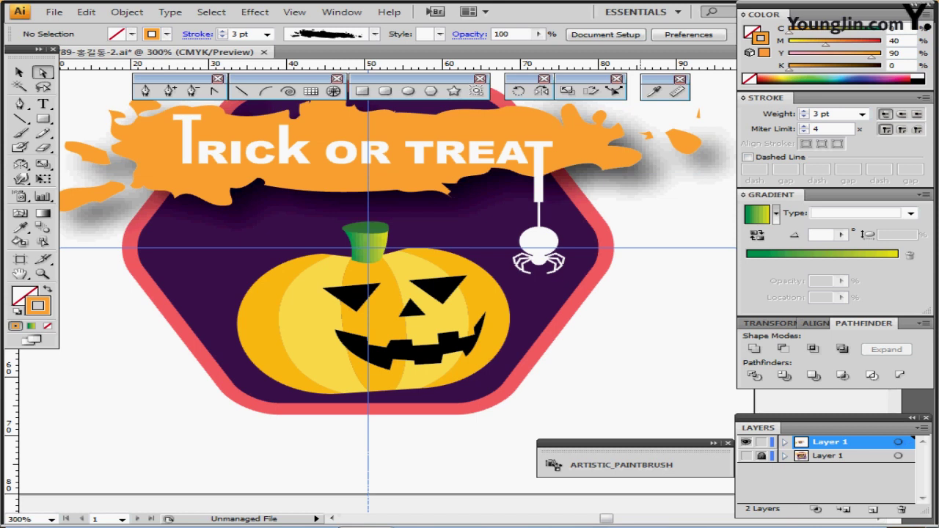
Step: Expand the brush library and load the Decorative_Banners and Seals brushes
{"action": "left_click_drag", "start_coordinate": [648, 293], "coordinate": [621, 297]}
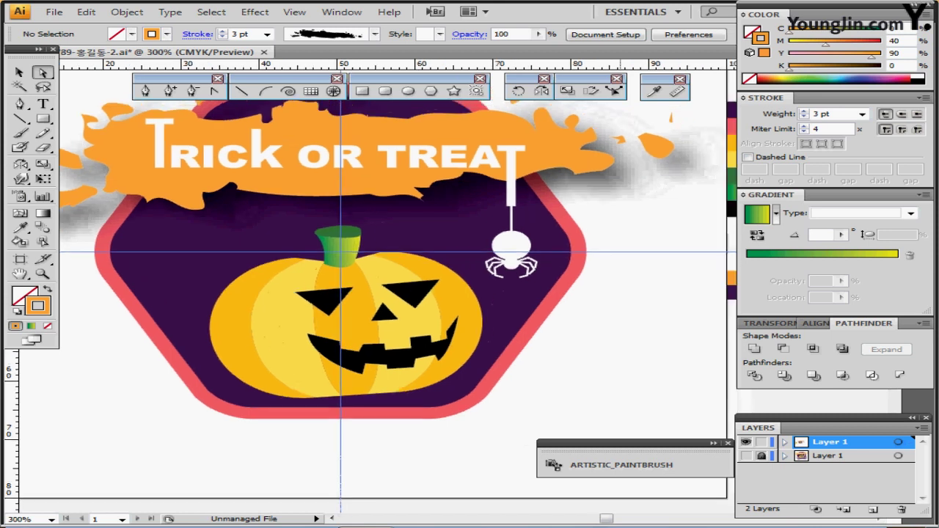
{"action": "scroll", "coordinate": [396, 286], "scroll_direction": "left", "scroll_amount": 1}
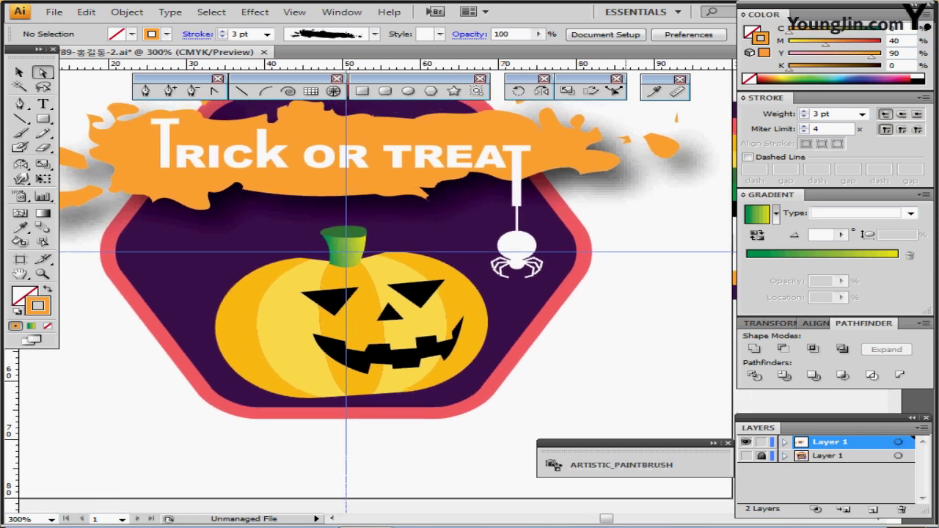
{"action": "mouse_move", "coordinate": [624, 443]}
{"action": "left_mouse_down"}
{"action": "mouse_move", "coordinate": [614, 404]}
{"action": "mouse_move", "coordinate": [626, 225]}
{"action": "left_mouse_up"}
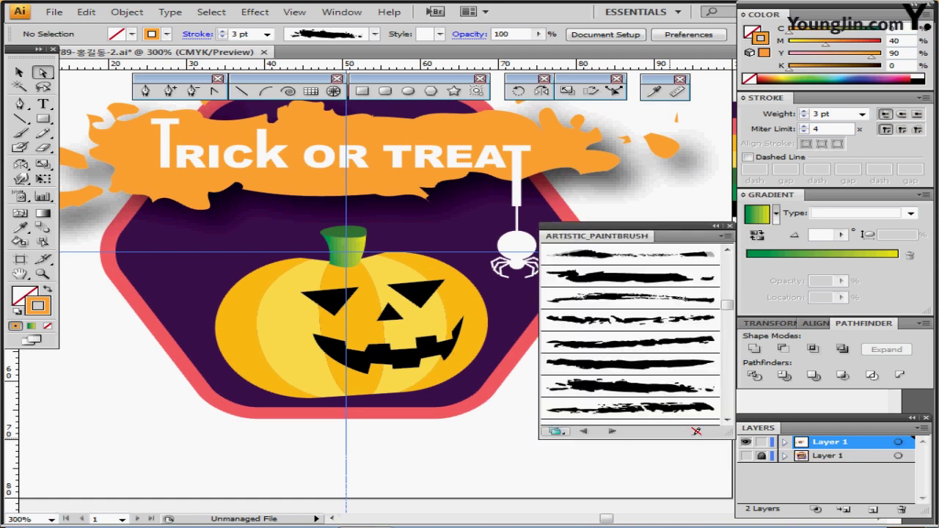
{"action": "left_click", "coordinate": [555, 431]}
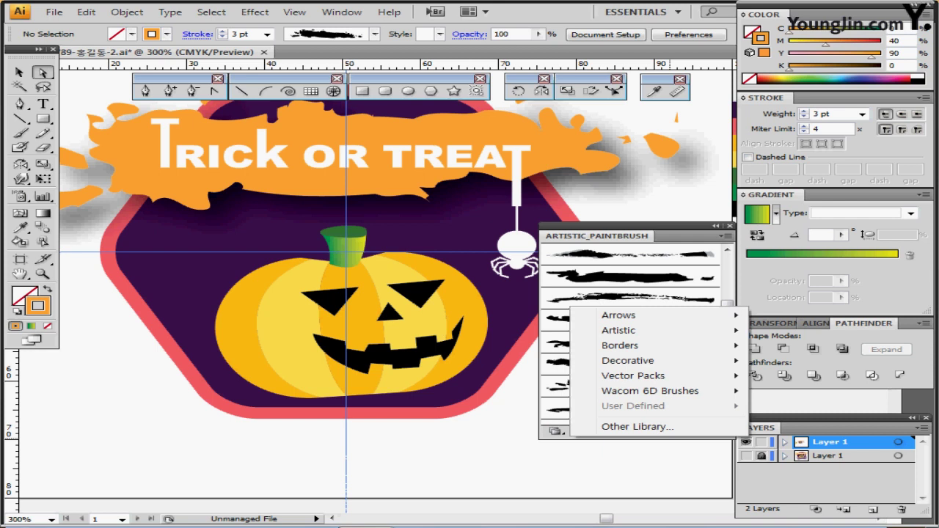
{"action": "mouse_move", "coordinate": [628, 361]}
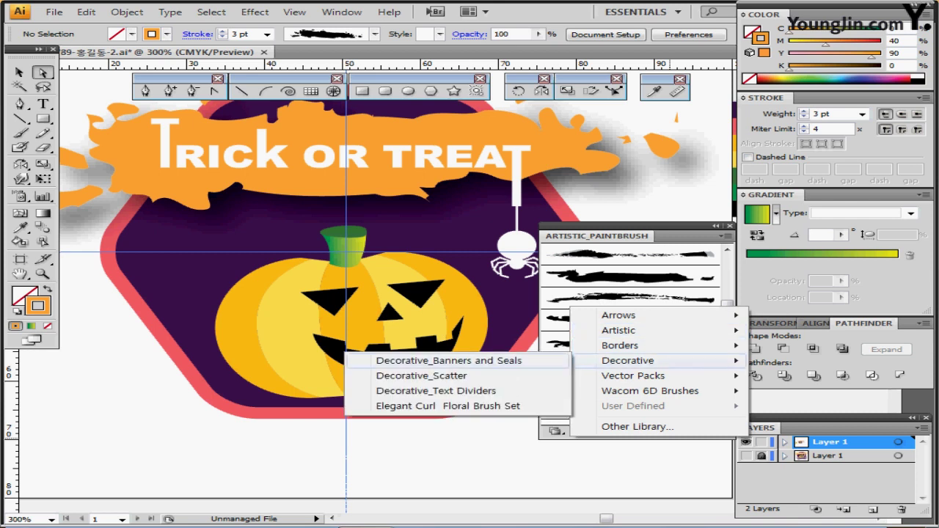
{"action": "left_click", "coordinate": [440, 360]}
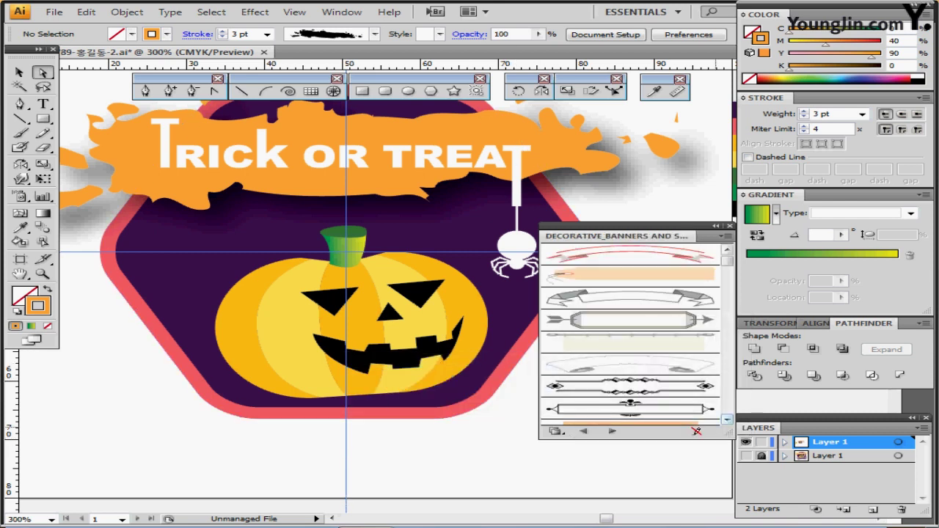
Step: Choose the Banner 10 brush, the purple ribbon, from the Decorative_Banners and Seals library and close the library
{"action": "left_click", "coordinate": [728, 420]}
{"action": "left_click", "coordinate": [727, 420]}
{"action": "left_click", "coordinate": [727, 420]}
{"action": "left_click", "coordinate": [728, 420]}
{"action": "left_click", "coordinate": [727, 419]}
{"action": "left_click", "coordinate": [726, 419]}
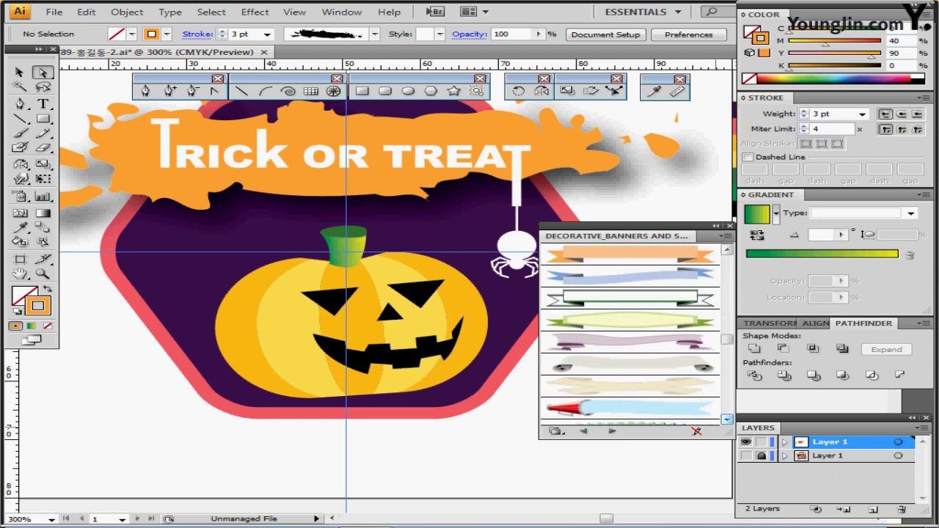
{"action": "left_click", "coordinate": [629, 342]}
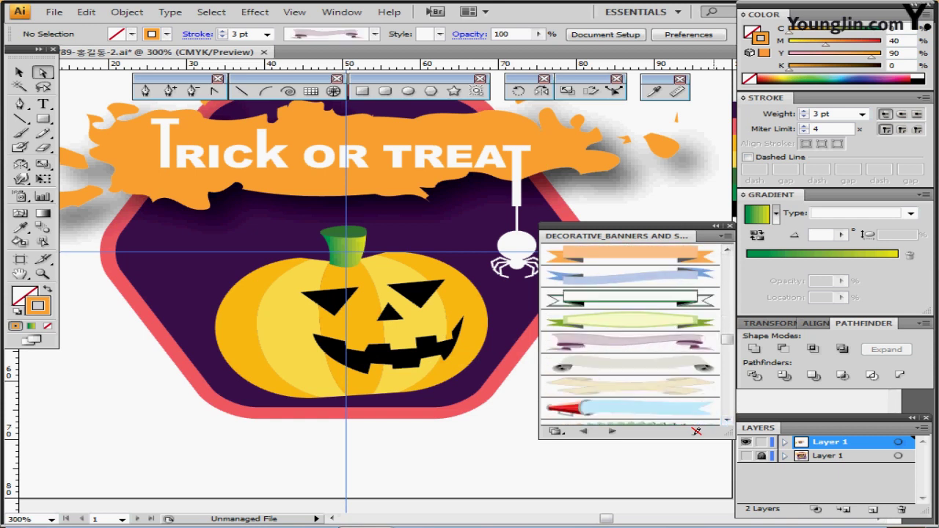
{"action": "left_click", "coordinate": [729, 226]}
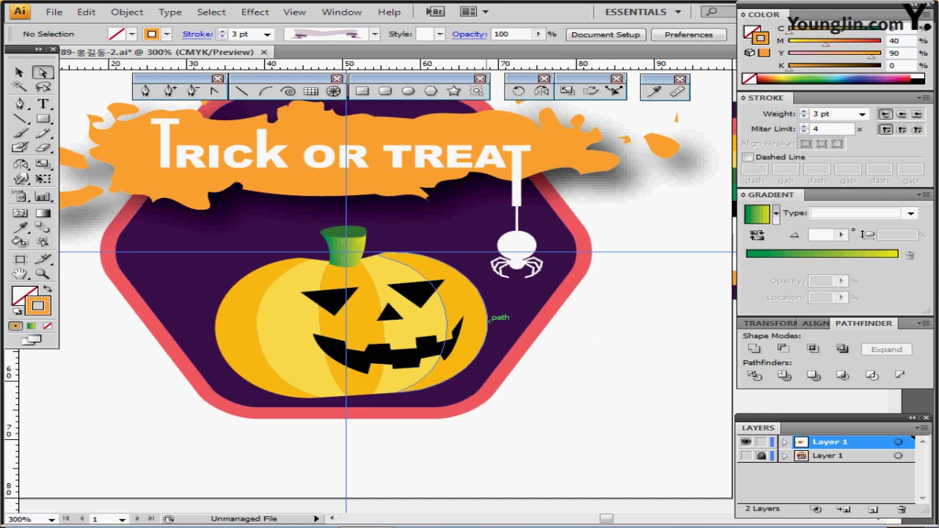
Step: Draw a horizontal line about 79 mm long across the bottom of the hexagon badge with the purple banner brush
{"action": "left_click", "coordinate": [242, 91]}
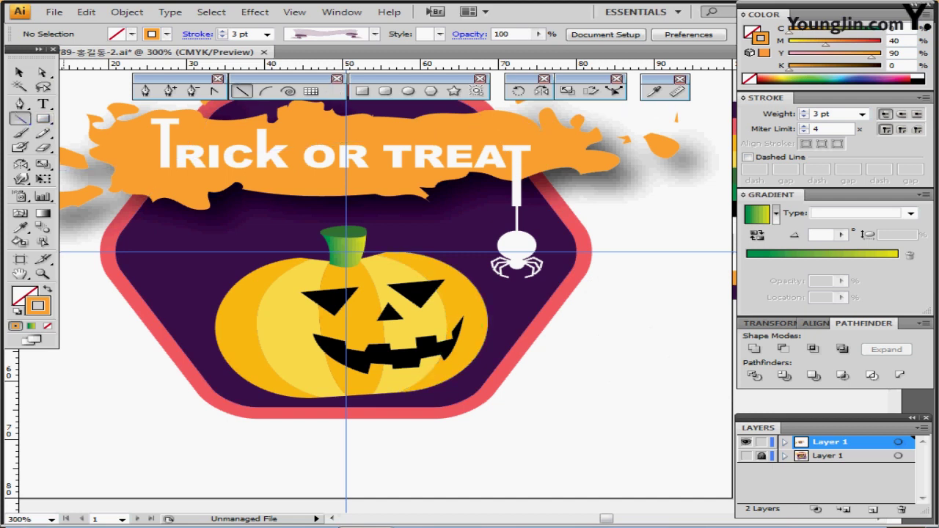
{"action": "left_click_drag", "start_coordinate": [506, 179], "coordinate": [506, 339]}
{"action": "left_click_drag", "start_coordinate": [577, 408], "coordinate": [586, 387]}
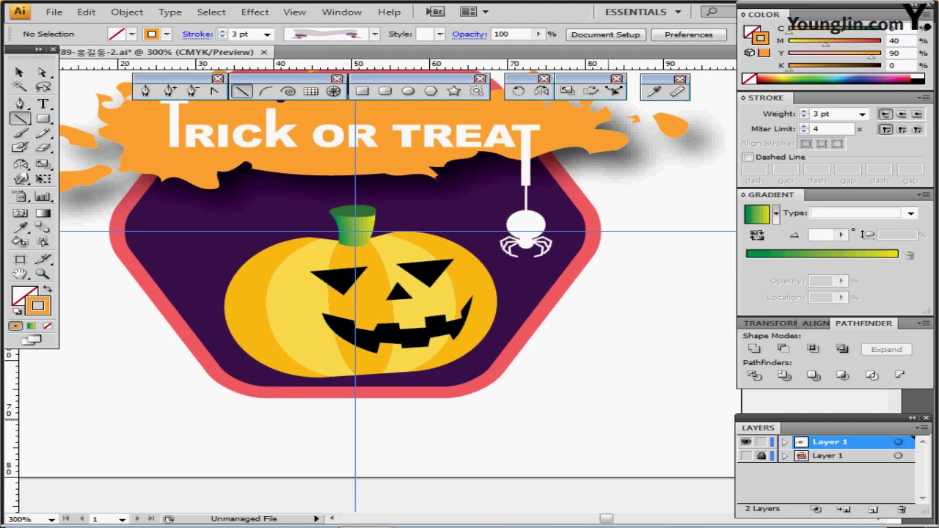
{"action": "left_click_drag", "start_coordinate": [579, 418], "coordinate": [670, 386]}
{"action": "left_click", "coordinate": [619, 365], "text": "ctrl+alt"}
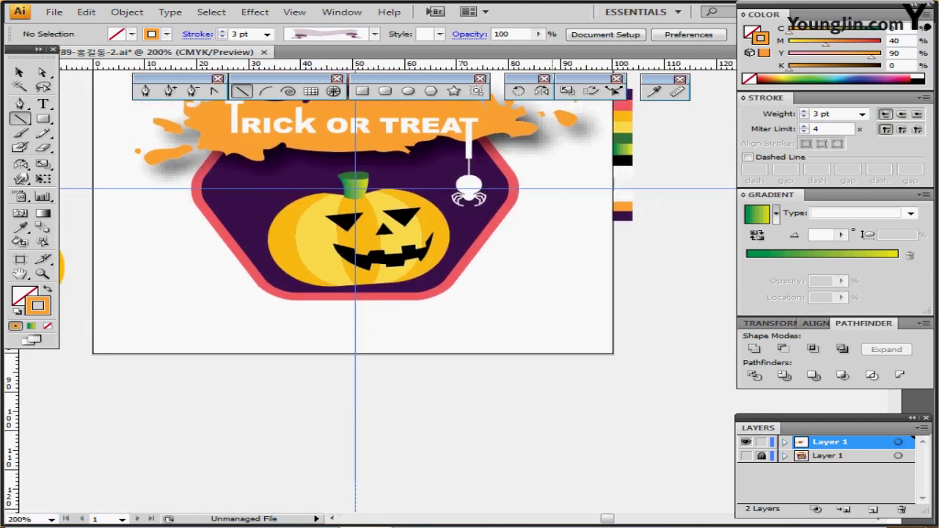
{"action": "left_click_drag", "start_coordinate": [563, 314], "coordinate": [151, 314]}
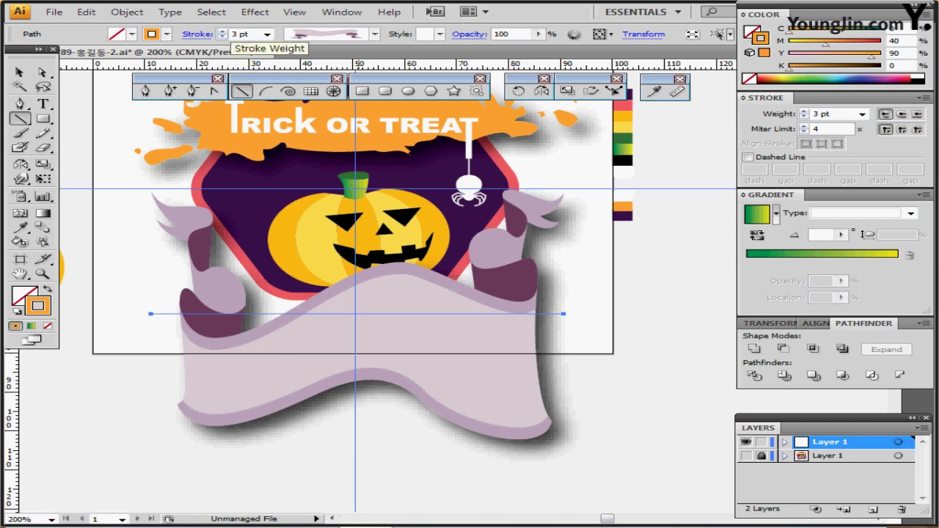
Step: Set the banner's stroke weight to 1.2 pt and move it up over the pumpkin's lower edge
{"action": "left_click", "coordinate": [238, 34]}
{"action": "type", "text": "1"}
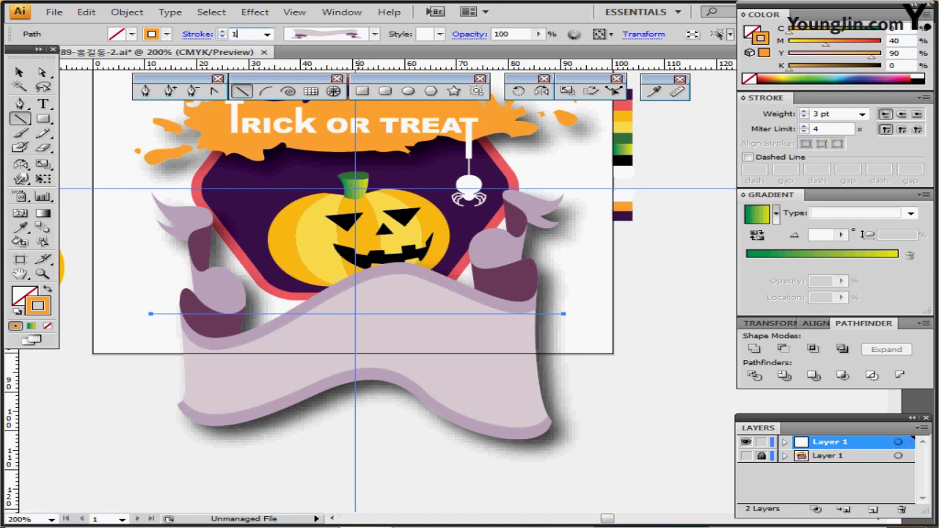
{"action": "type", "text": ".2"}
{"action": "key", "text": "Return"}
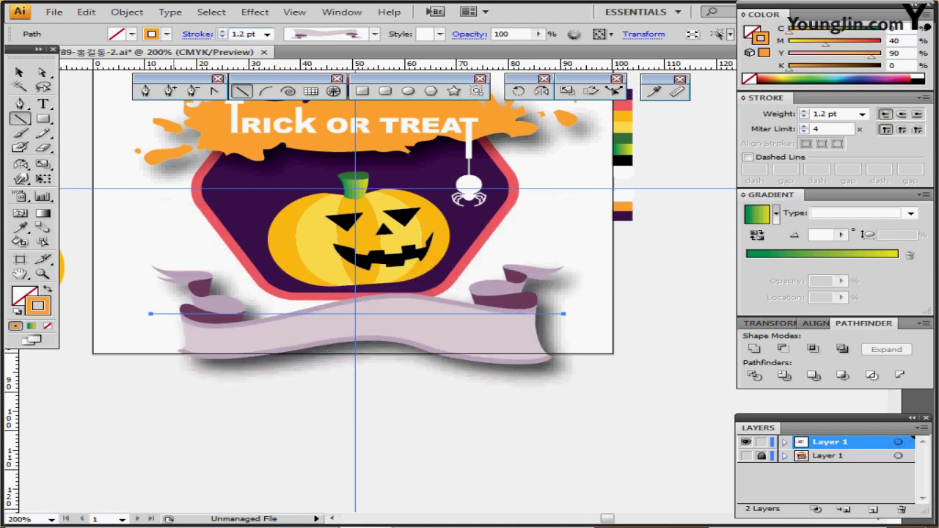
{"action": "left_click_drag", "start_coordinate": [484, 345], "coordinate": [485, 317]}
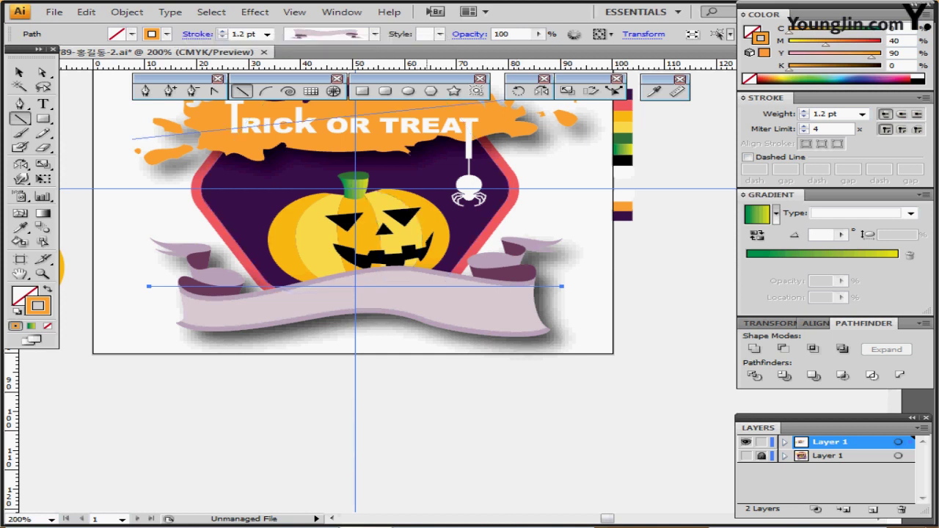
{"action": "key", "text": "ctrl+z"}
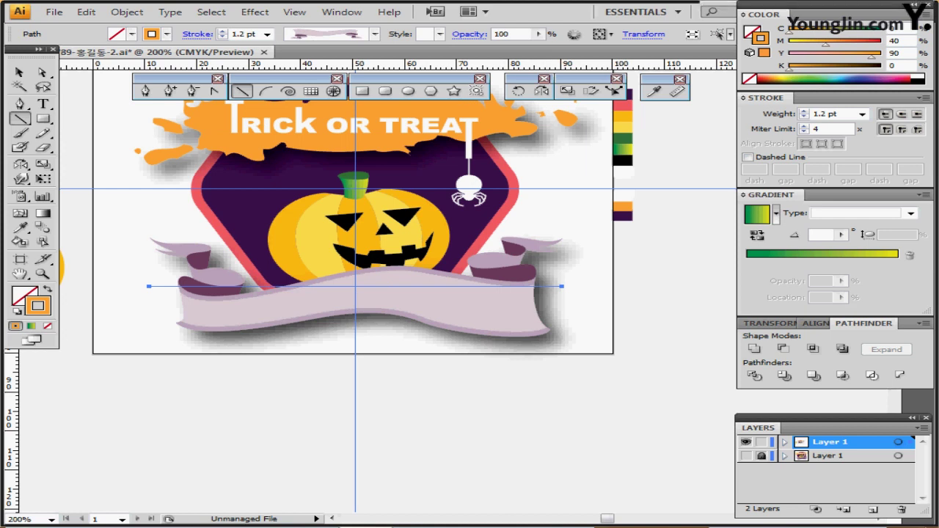
Step: Remove the Drop Shadow effect from the banner and deselect everything
{"action": "mouse_move", "coordinate": [778, 15]}
{"action": "left_mouse_down"}
{"action": "mouse_move", "coordinate": [704, 58]}
{"action": "mouse_move", "coordinate": [697, 81]}
{"action": "left_mouse_up"}
{"action": "left_click", "coordinate": [918, 163]}
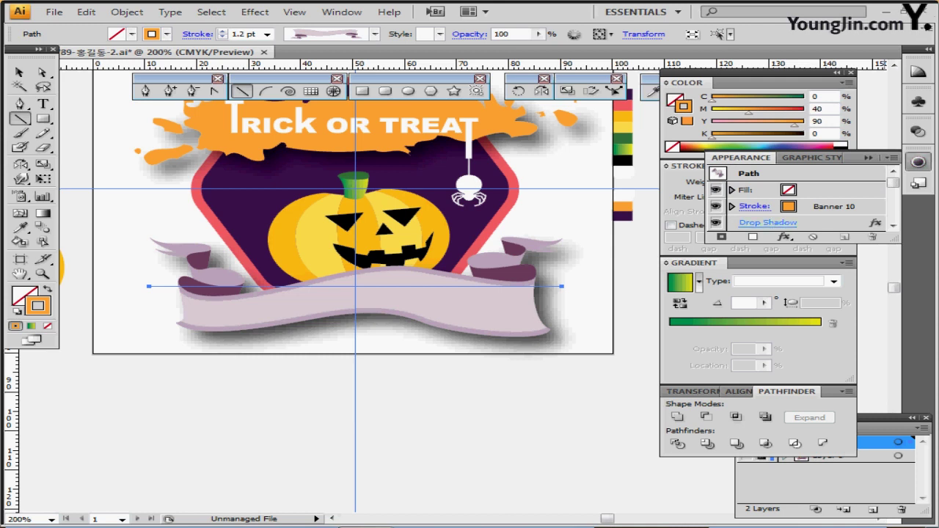
{"action": "left_click", "coordinate": [816, 222]}
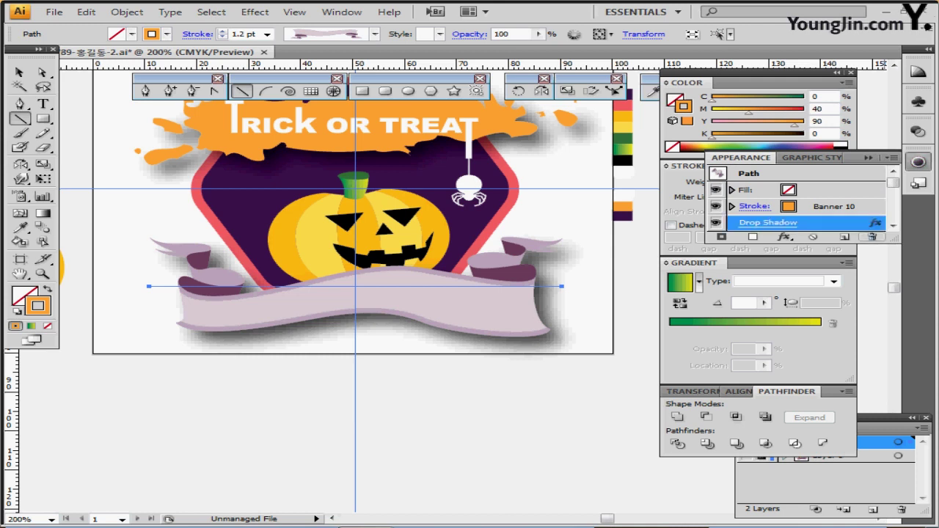
{"action": "left_click", "coordinate": [872, 237]}
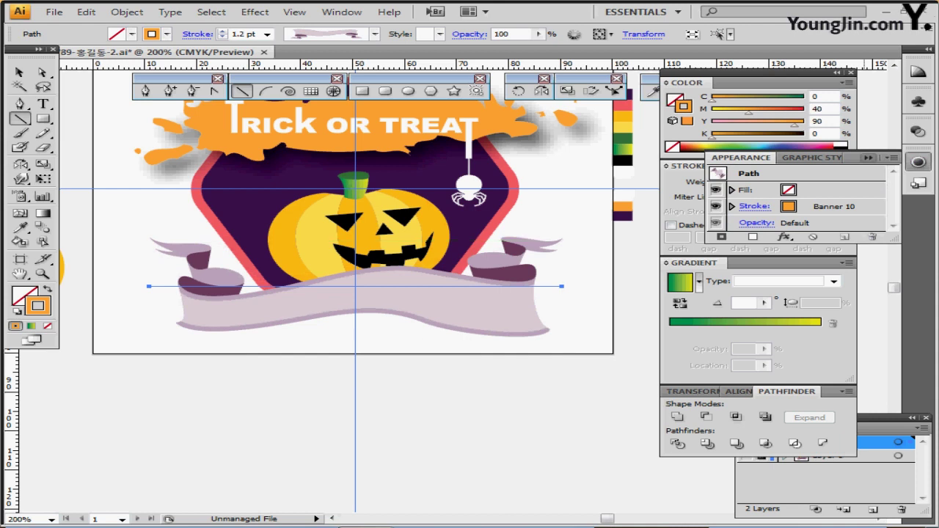
{"action": "left_click", "coordinate": [918, 161]}
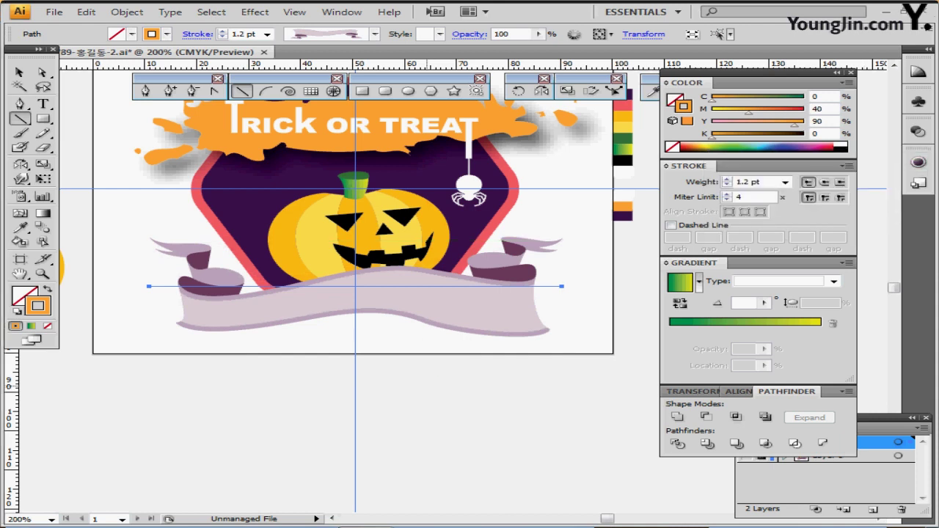
{"action": "left_click", "coordinate": [427, 387], "text": "ctrl"}
{"action": "key", "text": "ctrl+shift+a"}
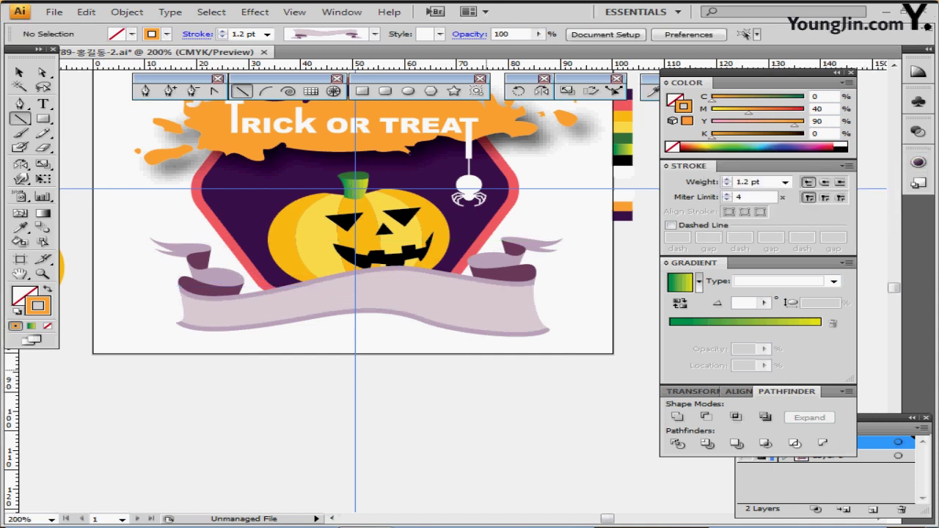
Step: Draw a wavy open path along the middle of the banner with the Pen tool, using no fill and a 1 pt black stroke
{"action": "left_click_drag", "start_coordinate": [487, 366], "coordinate": [465, 374]}
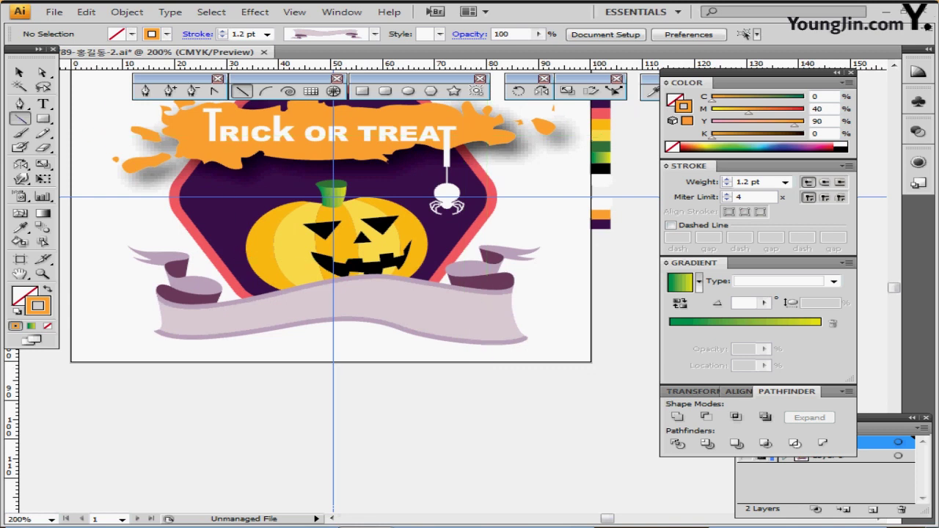
{"action": "key", "text": "p"}
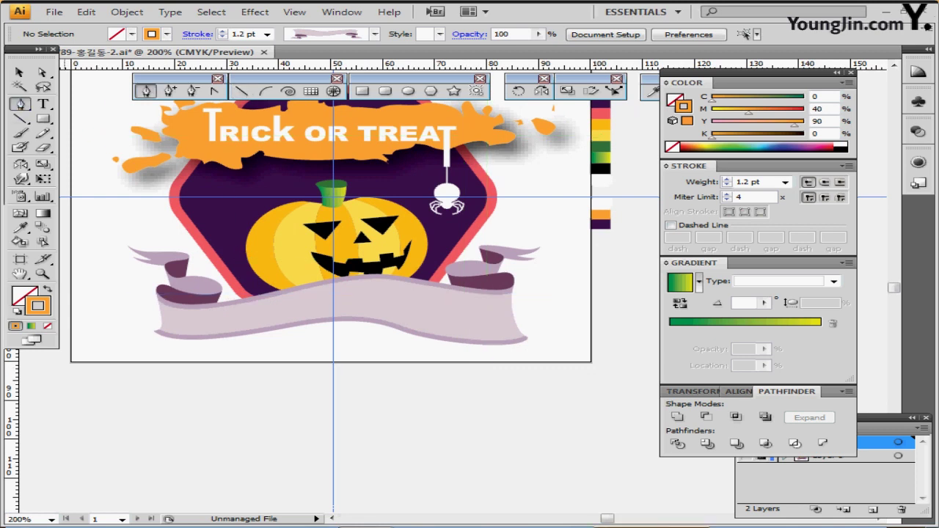
{"action": "key", "text": "d"}
{"action": "key", "text": "slash"}
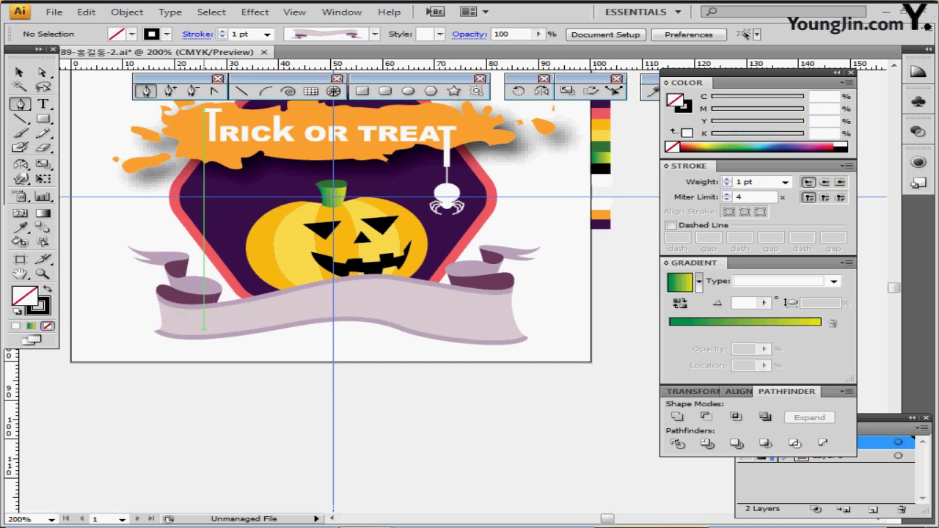
{"action": "left_click", "coordinate": [201, 329]}
{"action": "left_click_drag", "start_coordinate": [345, 308], "coordinate": [467, 330]}
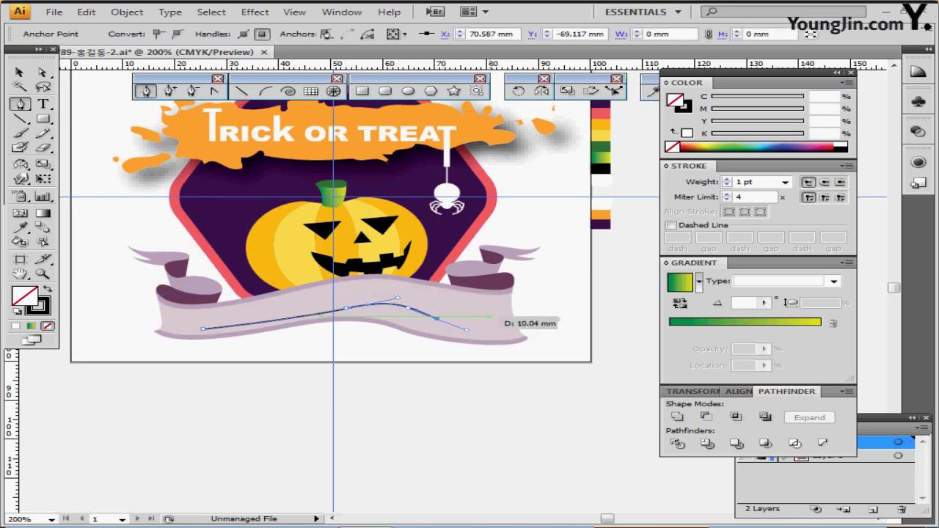
{"action": "left_click", "coordinate": [488, 315]}
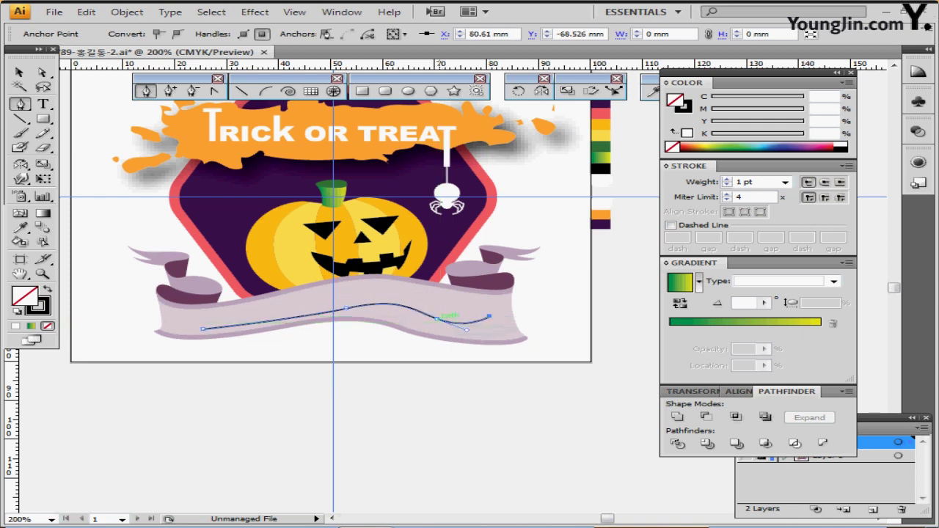
Step: Shift the wavy path's second-to-last anchor point slightly down and left to follow the banner's curve
{"action": "left_click_drag", "start_coordinate": [438, 319], "coordinate": [393, 300]}
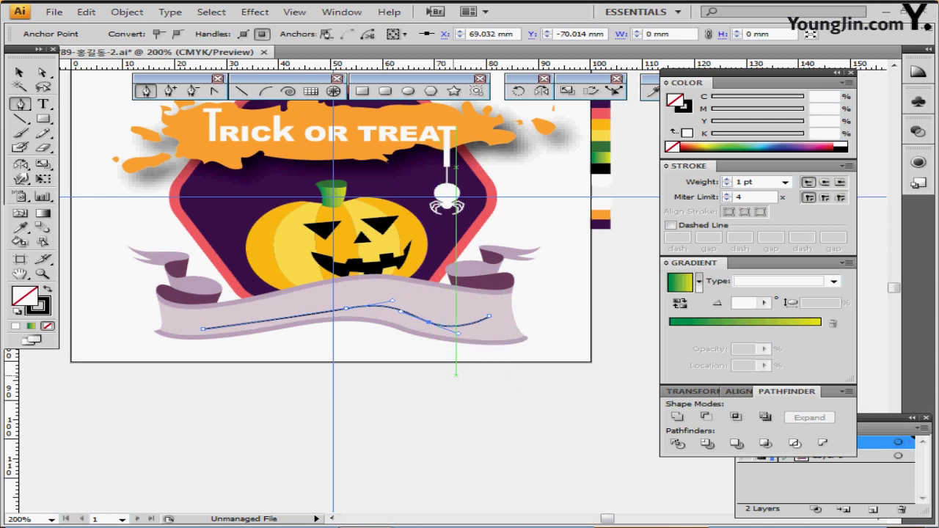
{"action": "left_click_drag", "start_coordinate": [456, 360], "coordinate": [401, 351]}
{"action": "left_click", "coordinate": [20, 103]}
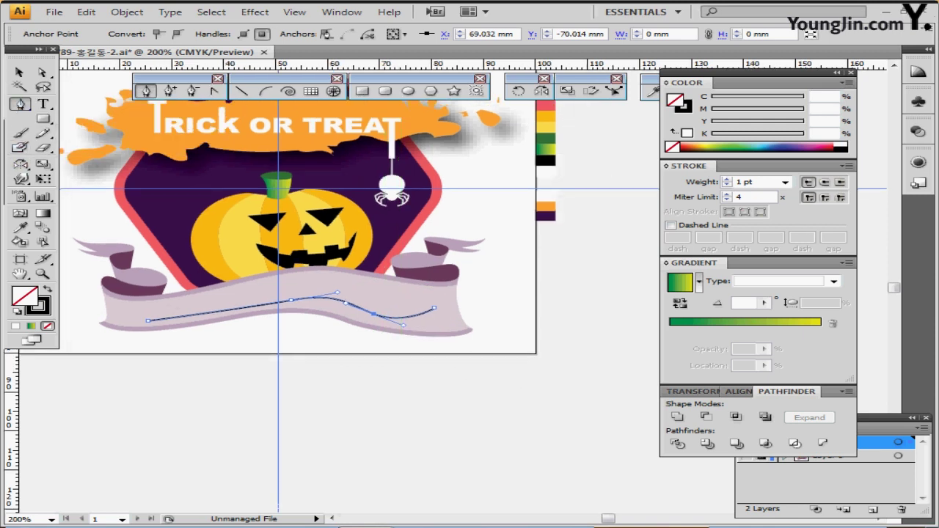
Step: Unhide all objects and check the character formatting of the purple Happy Halloween text beside the artboard with the Type tool
{"action": "left_click", "coordinate": [43, 104]}
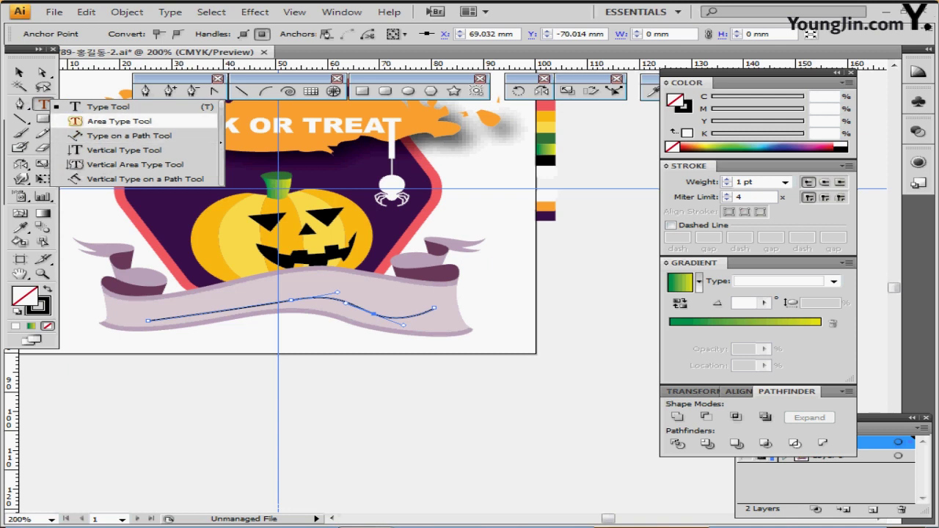
{"action": "left_click", "coordinate": [108, 106]}
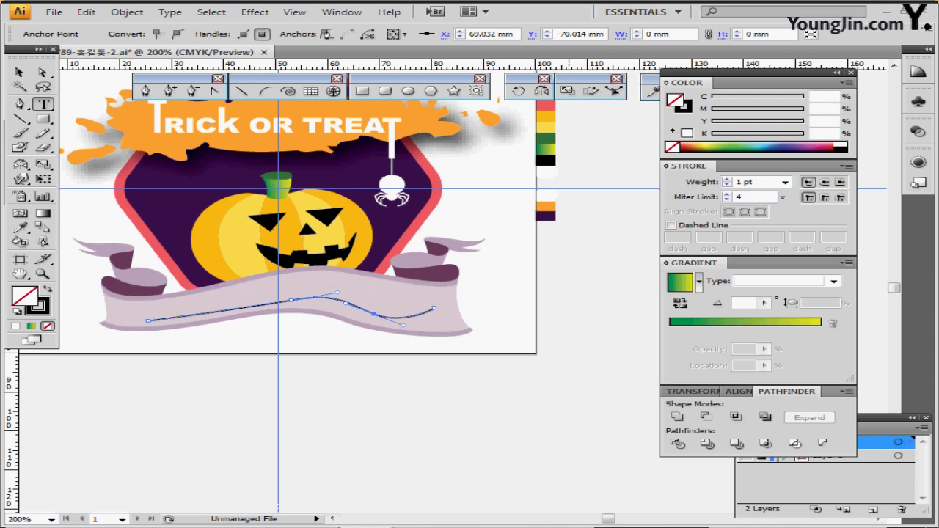
{"action": "key", "text": "ctrl+alt+3"}
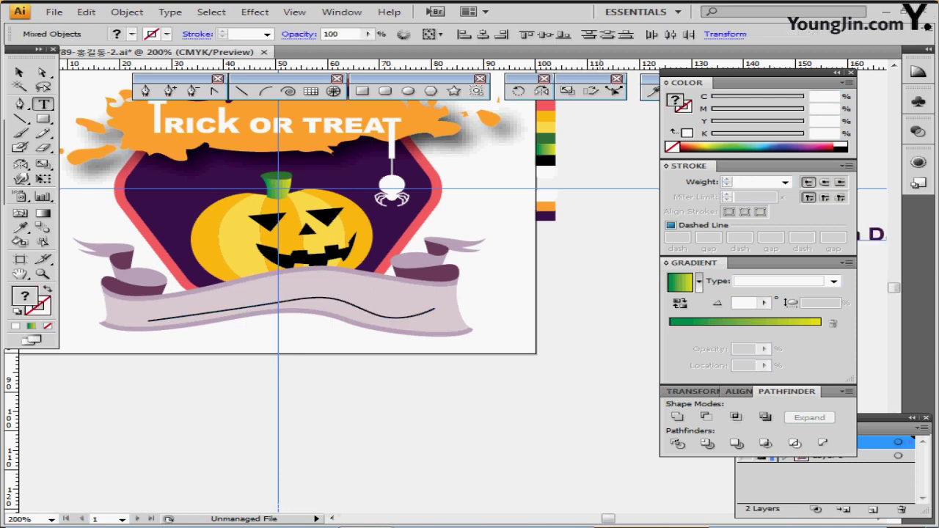
{"action": "key", "text": "ctrl+shift+a"}
{"action": "left_click_drag", "start_coordinate": [628, 242], "coordinate": [512, 248]}
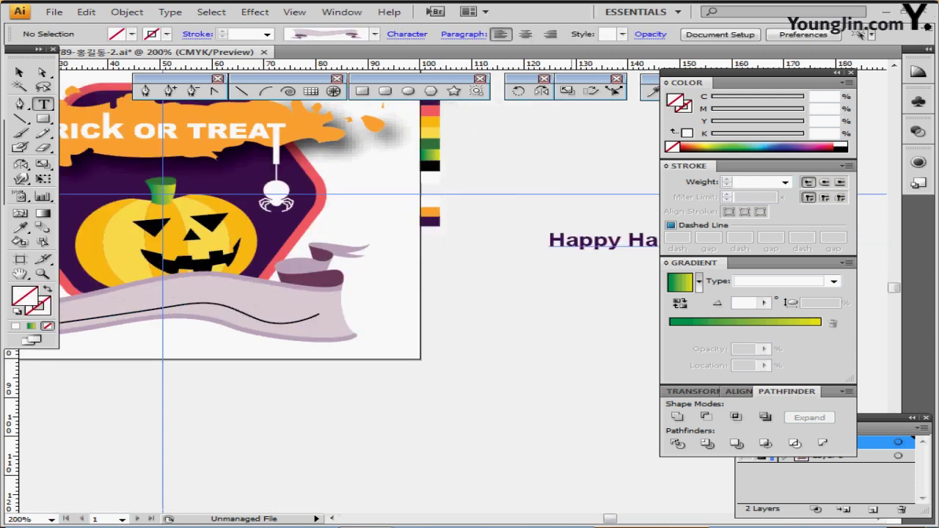
{"action": "double_click", "coordinate": [564, 242]}
{"action": "left_click", "coordinate": [565, 242]}
{"action": "key", "text": "ctrl+a"}
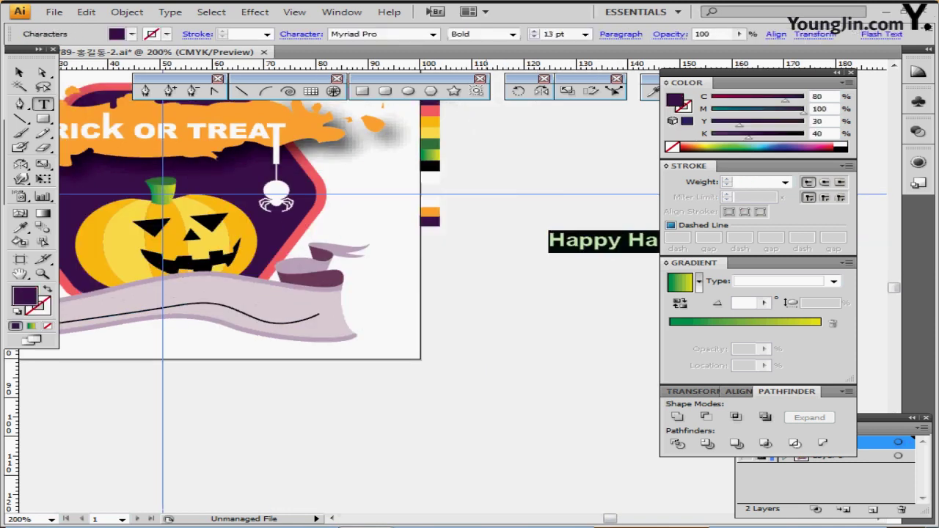
{"action": "key", "text": "ctrl+shift+a"}
Step: Add the text "Happy Halloween Day" along the wavy path in Myriad Pro Bold, 13 pt, filled with C80 M100 Y30 K40
{"action": "left_click_drag", "start_coordinate": [274, 150], "coordinate": [535, 89]}
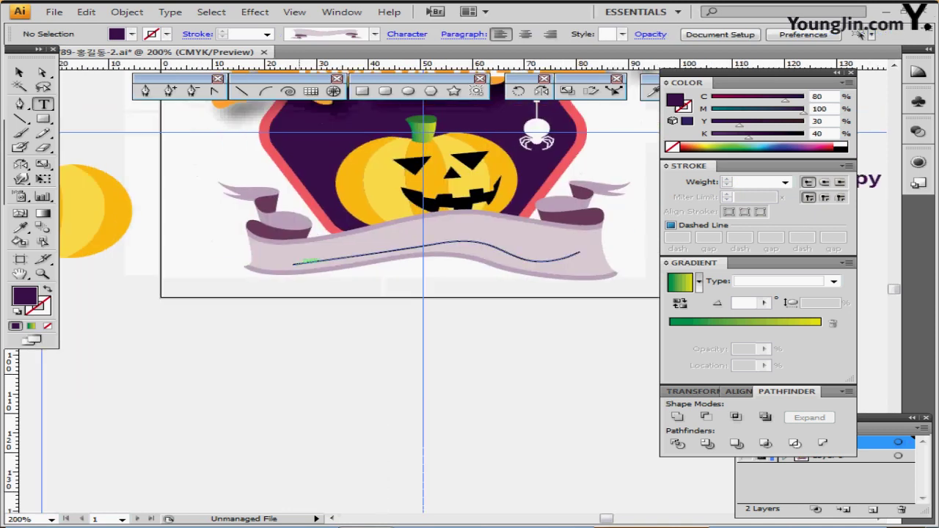
{"action": "left_click", "coordinate": [297, 264]}
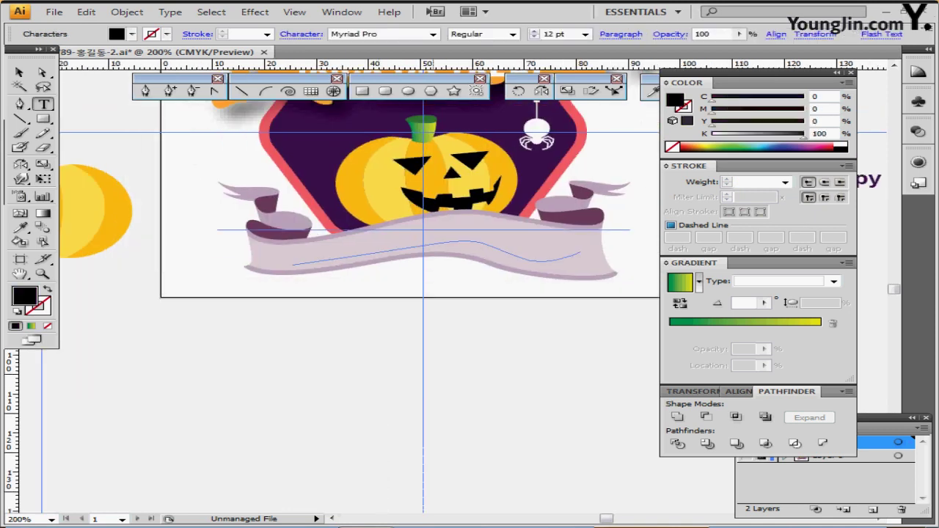
{"action": "type", "text": "Happy Halloween Day"}
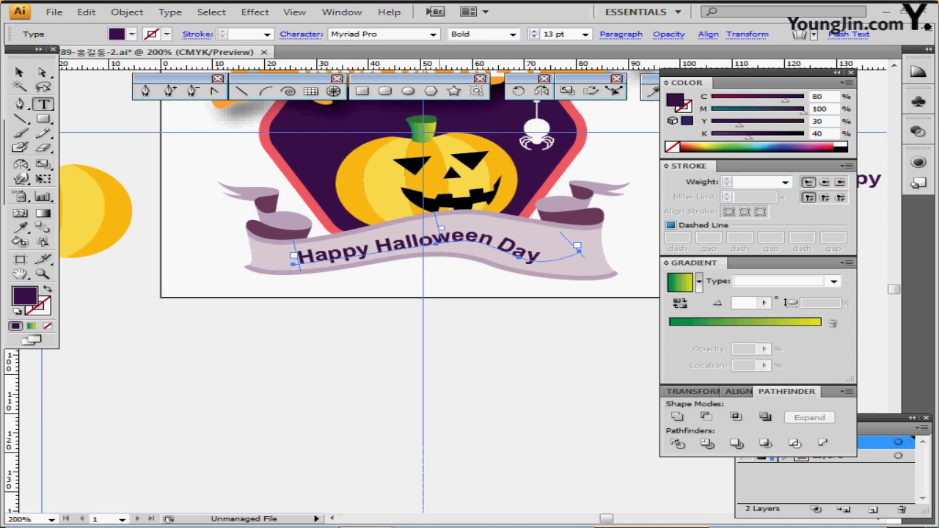
{"action": "left_click_drag", "start_coordinate": [439, 229], "coordinate": [446, 229]}
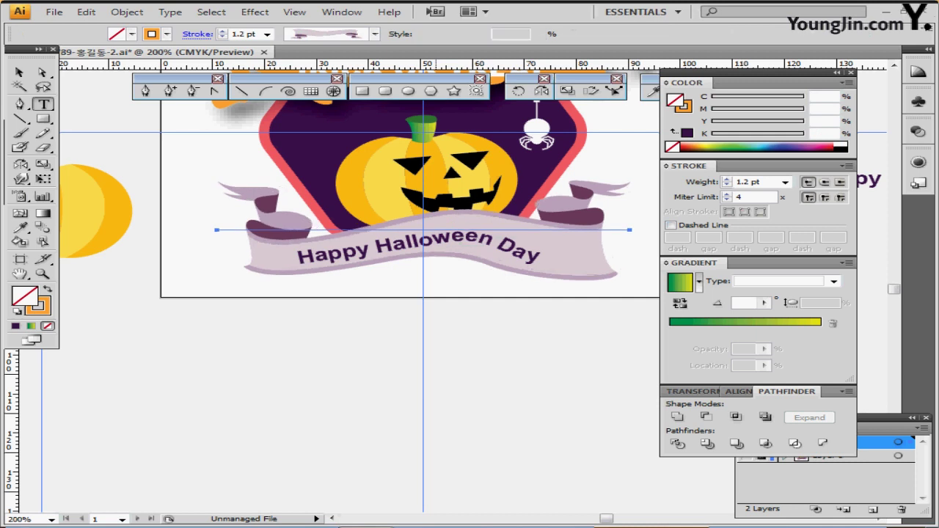
{"action": "key", "text": "ctrl+z"}
{"action": "key", "text": "ctrl+z"}
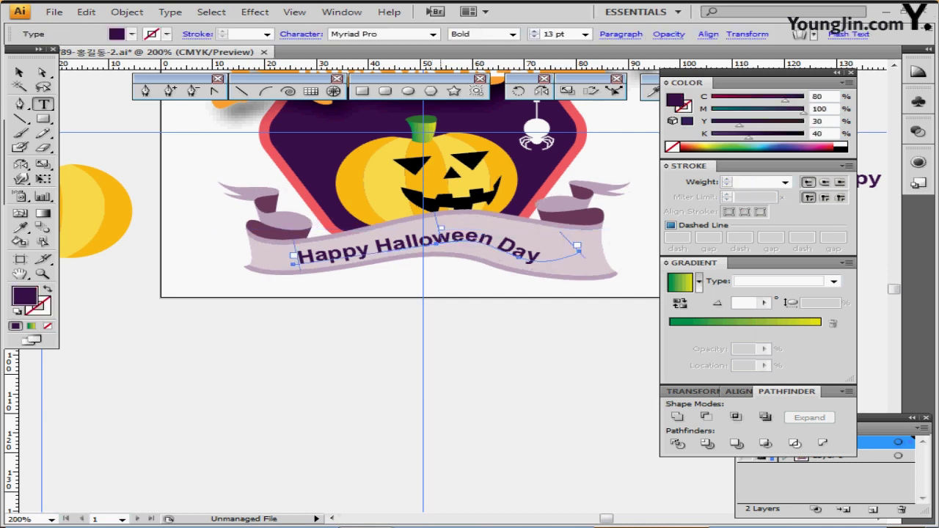
Step: Nudge the banner text slightly left, centre-align it on its path, and deselect everything
{"action": "left_click_drag", "start_coordinate": [439, 226], "coordinate": [465, 223]}
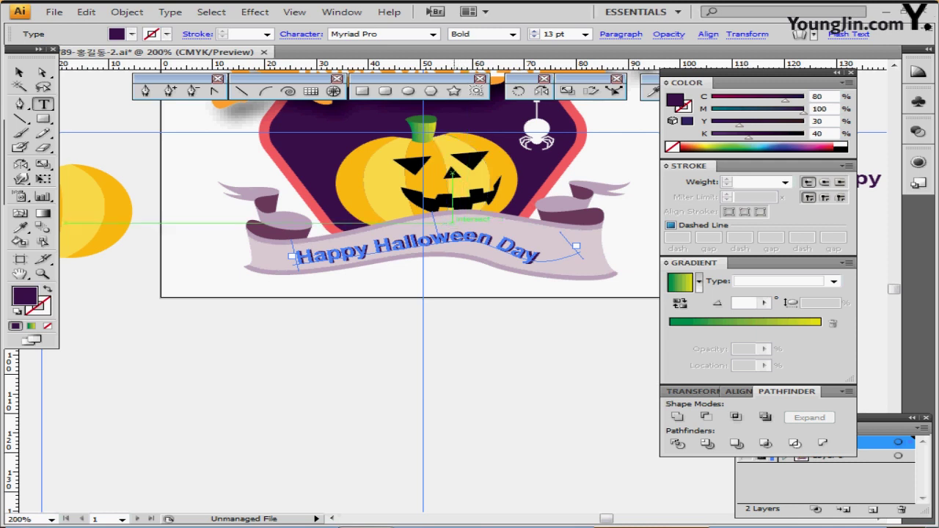
{"action": "key", "text": "Escape"}
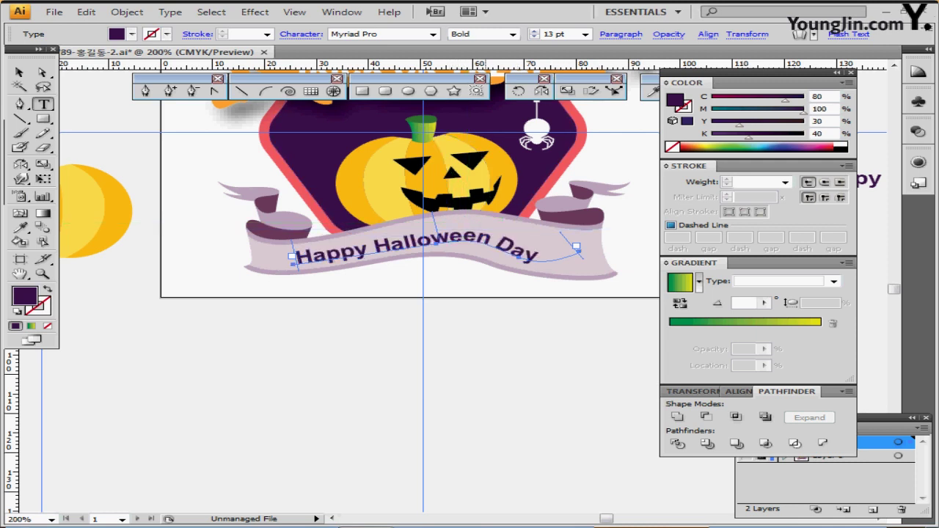
{"action": "left_click", "coordinate": [621, 34]}
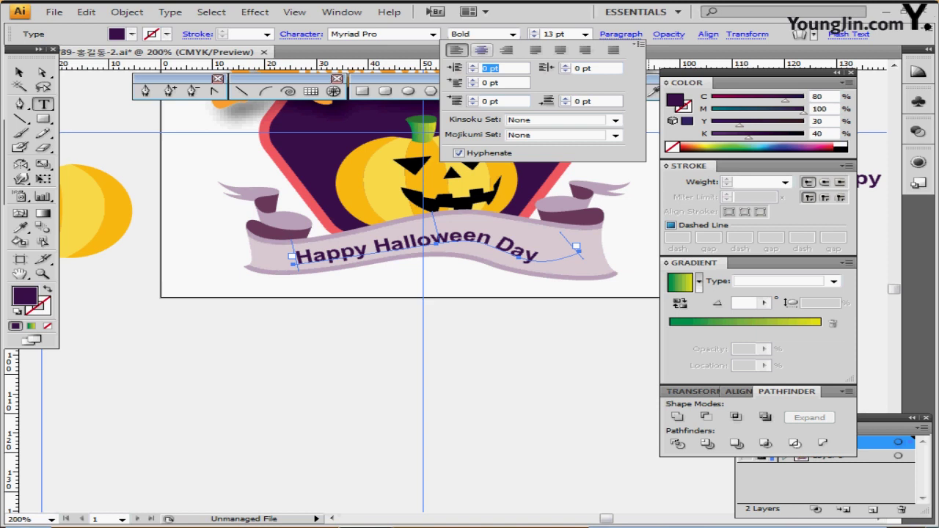
{"action": "left_click", "coordinate": [482, 49]}
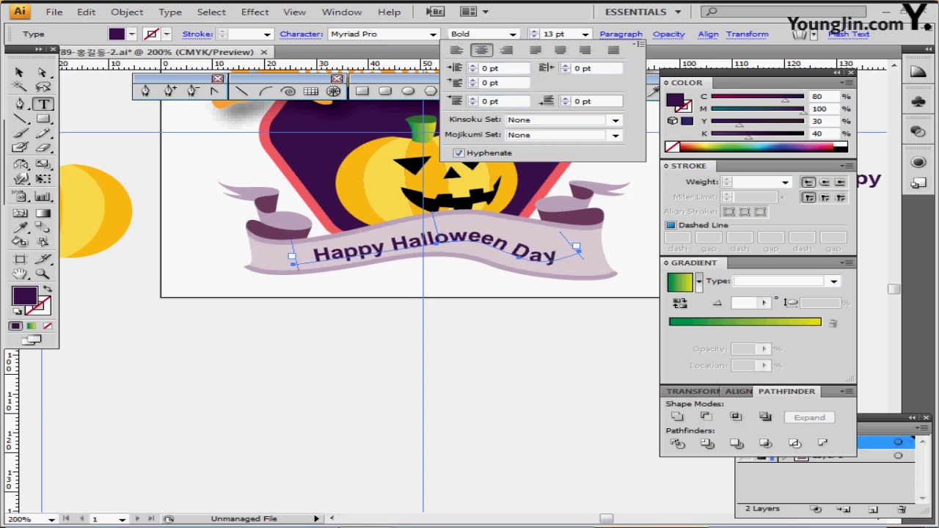
{"action": "key", "text": "ctrl+shift+a"}
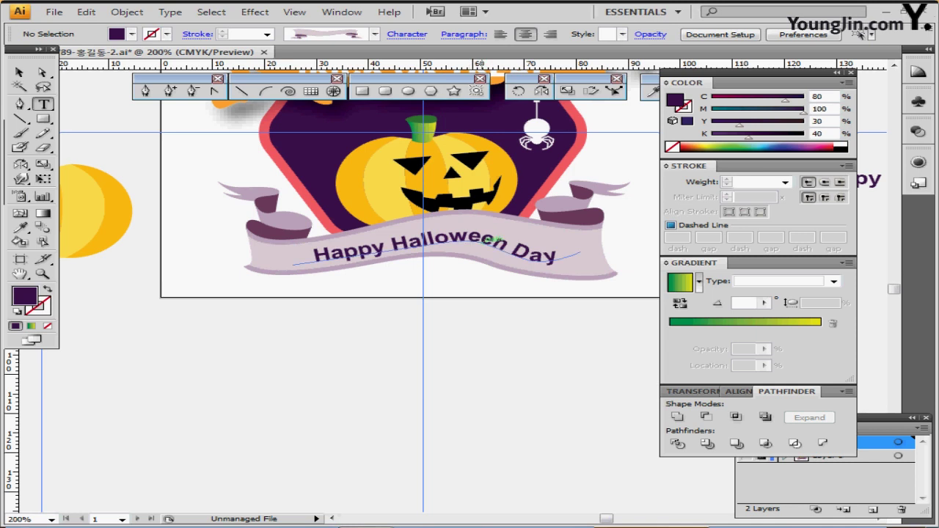
{"action": "left_click_drag", "start_coordinate": [493, 243], "coordinate": [398, 347]}
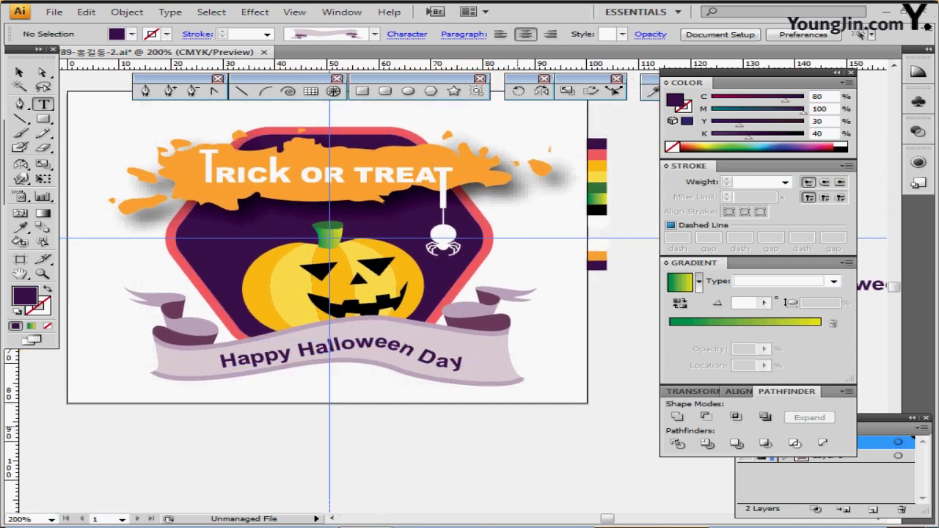